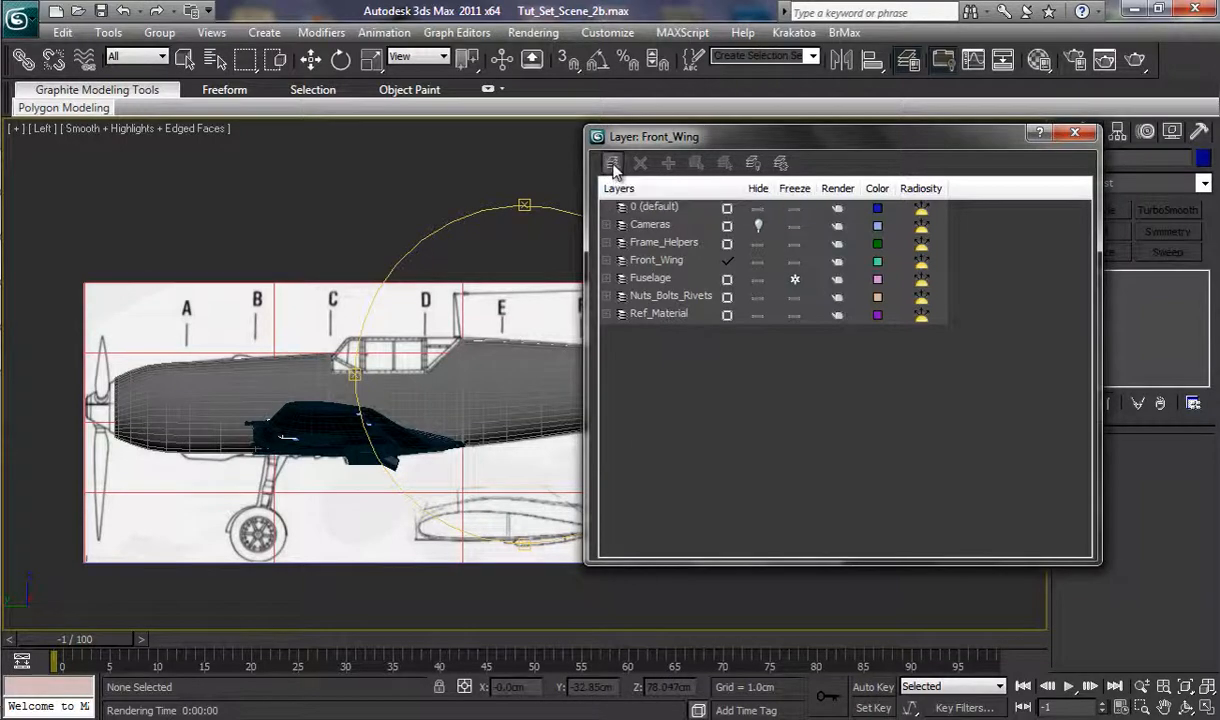
Step: Create a new layer named Tail_Section as the current layer
left_click(612, 165)
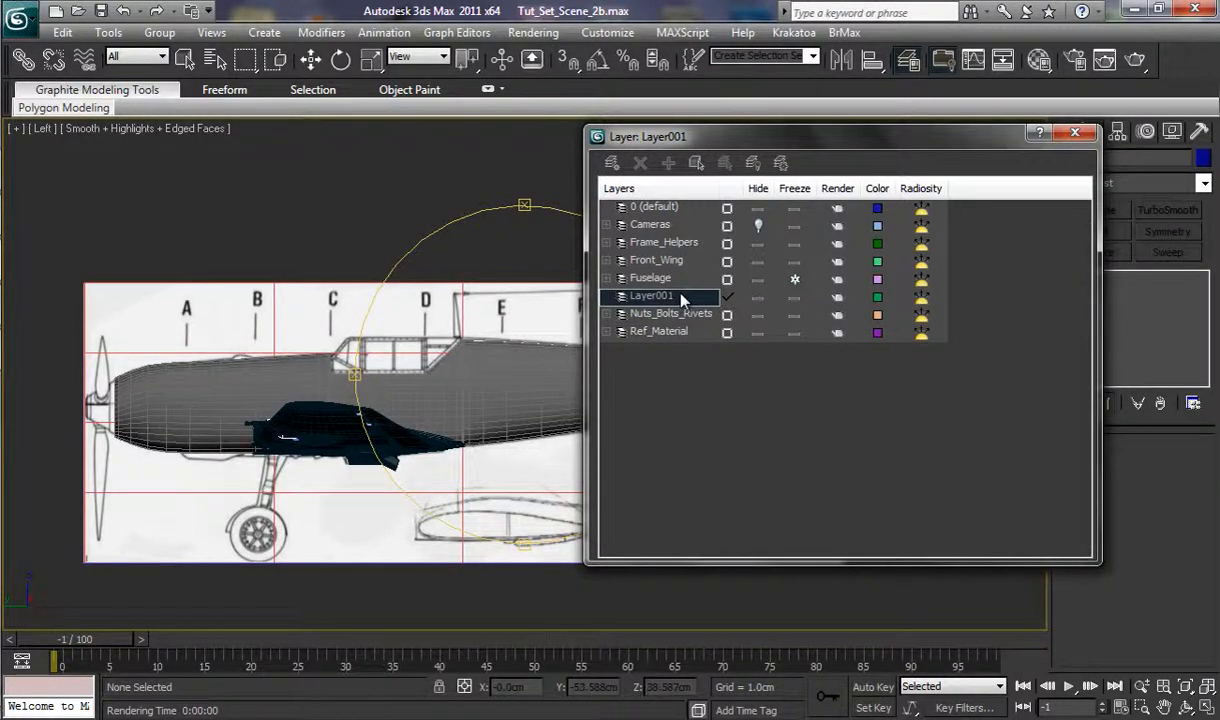
left_click(681, 296)
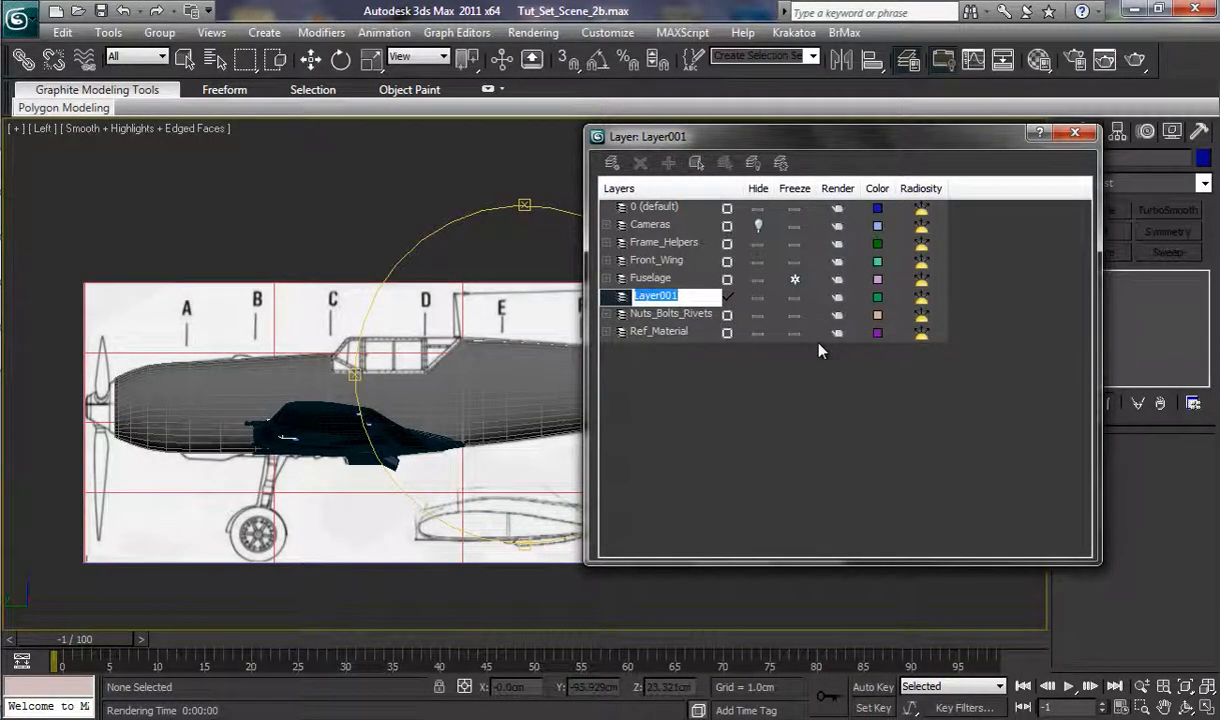
type("Tail")
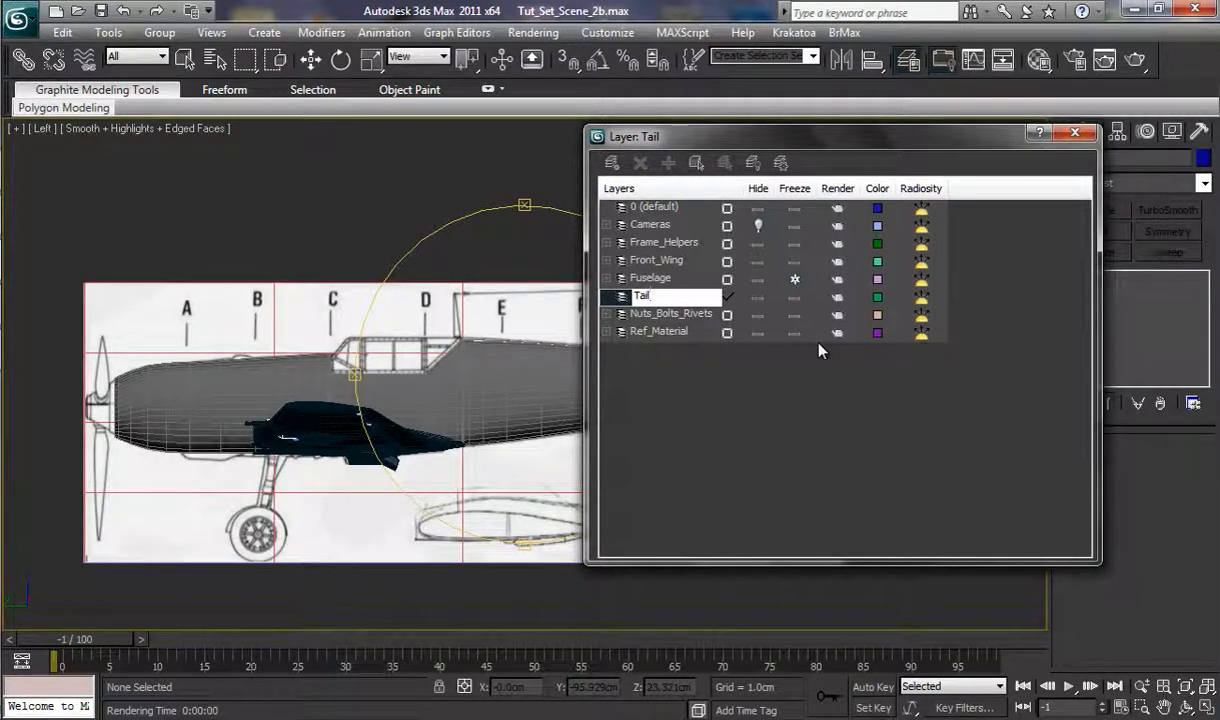
type("_Section")
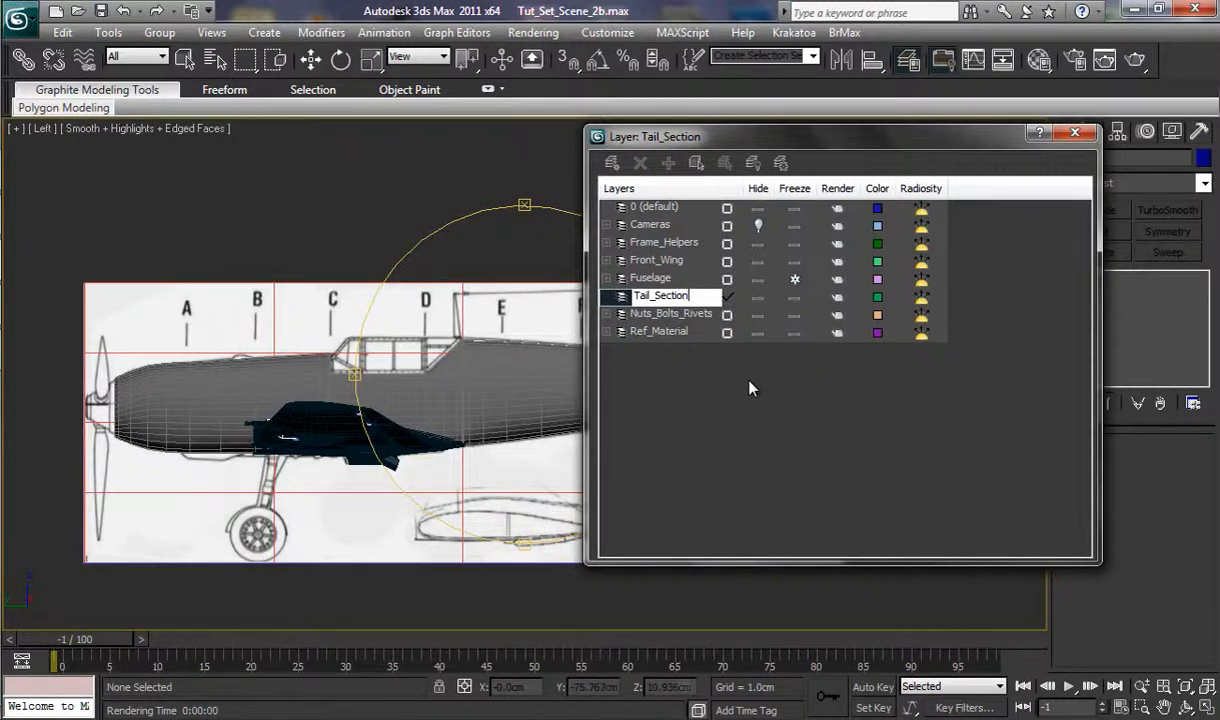
Step: Hide and freeze the Front_Wing layer, and close the layer manager
left_click(757, 262)
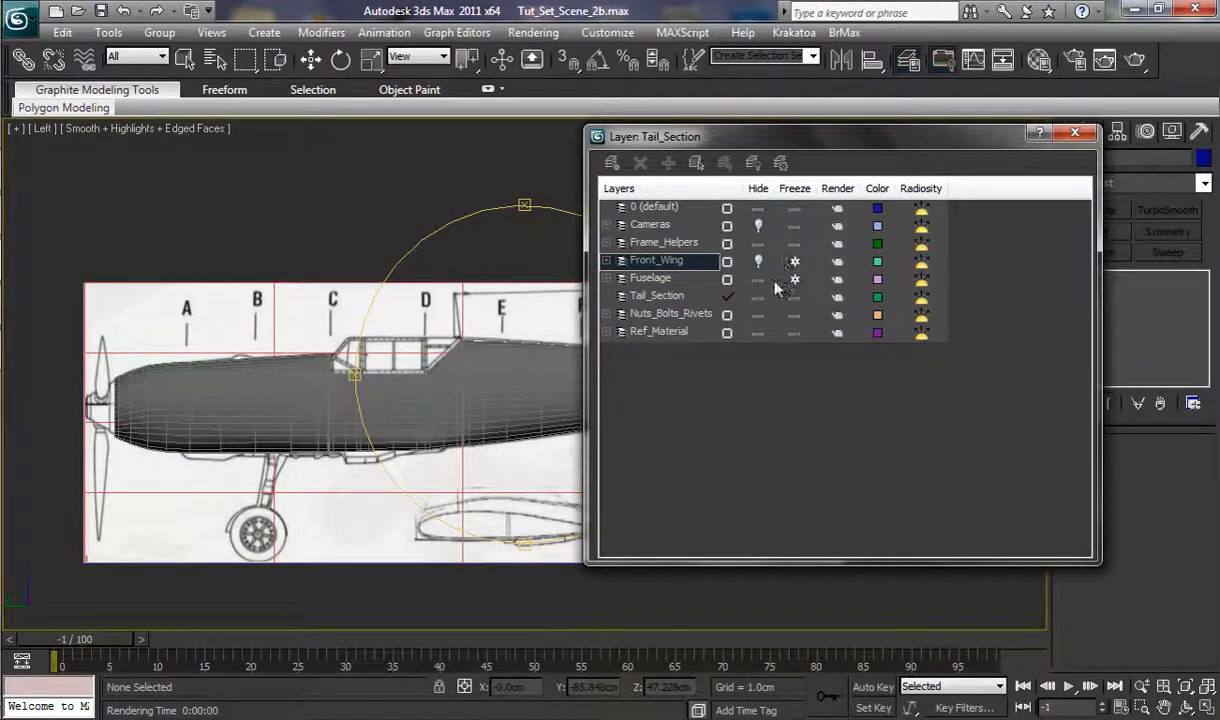
left_click_drag(810, 138, 802, 172)
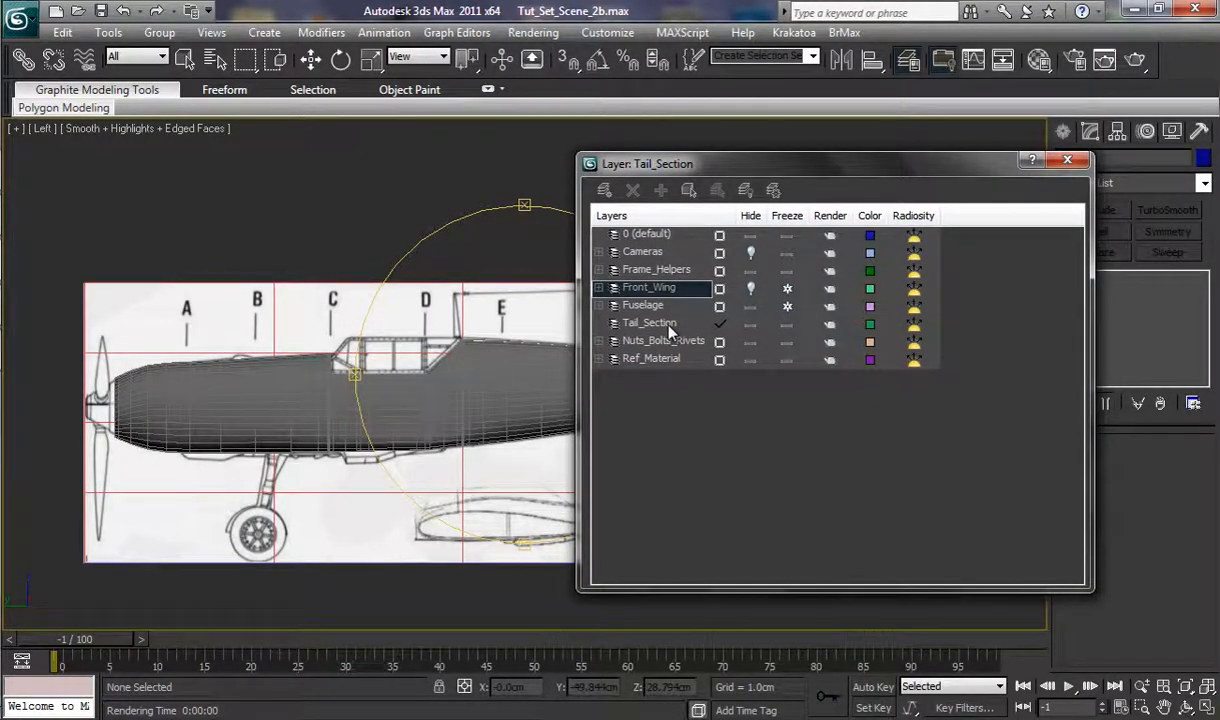
left_click(1068, 162)
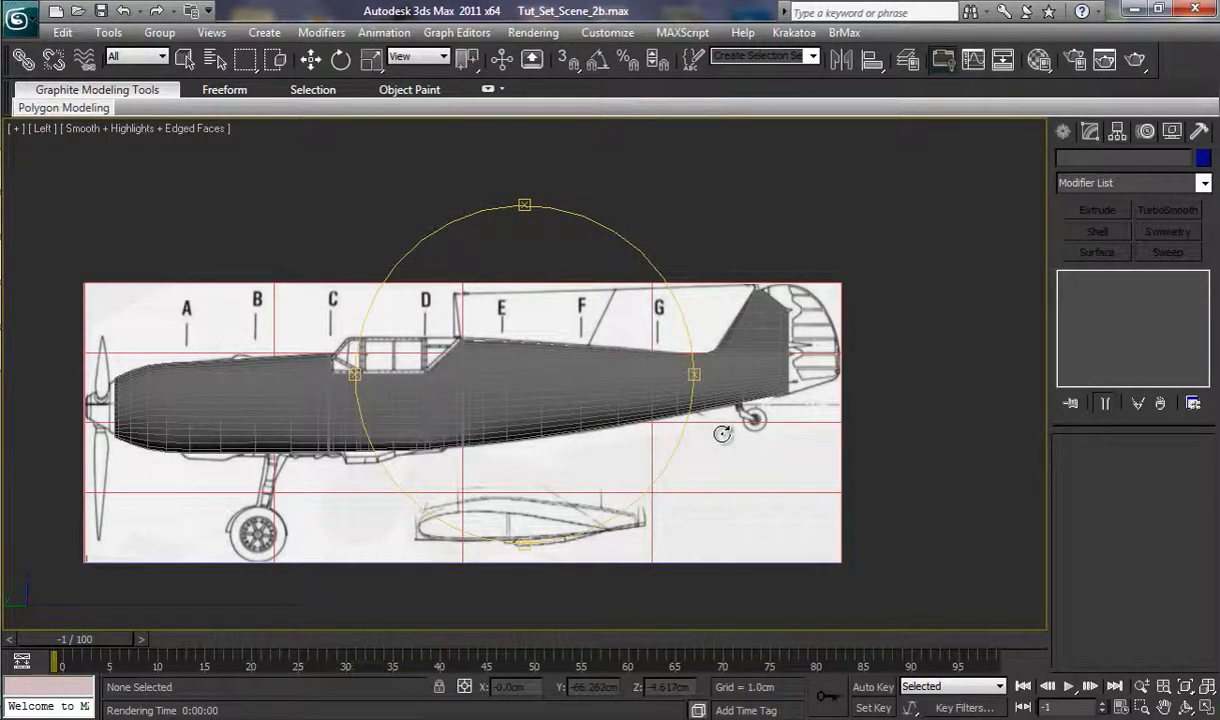
Step: Draw a cylinder centred on the tail fin's upper rear corner in the Left view, about 8 cm in radius and 5.8 cm high
middle_click_drag(751, 425, 585, 417)
scroll(614, 436, "up", 5)
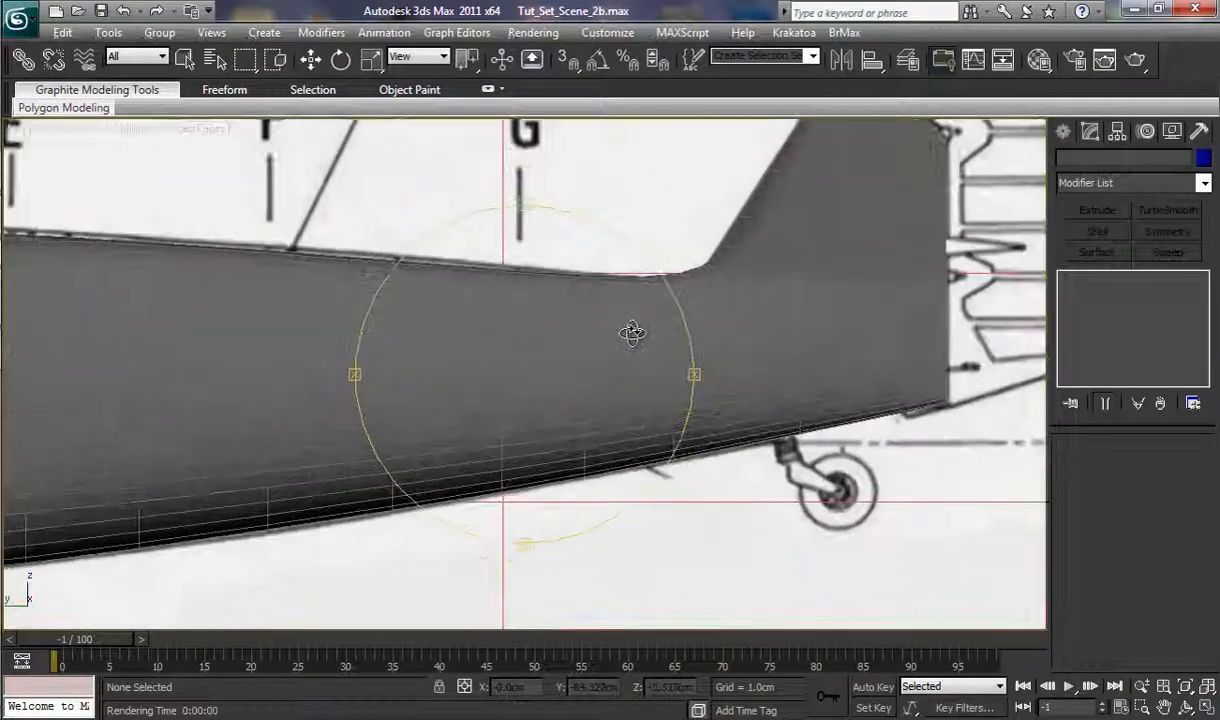
scroll(675, 338, "down", 4)
middle_click_drag(632, 390, 319, 532)
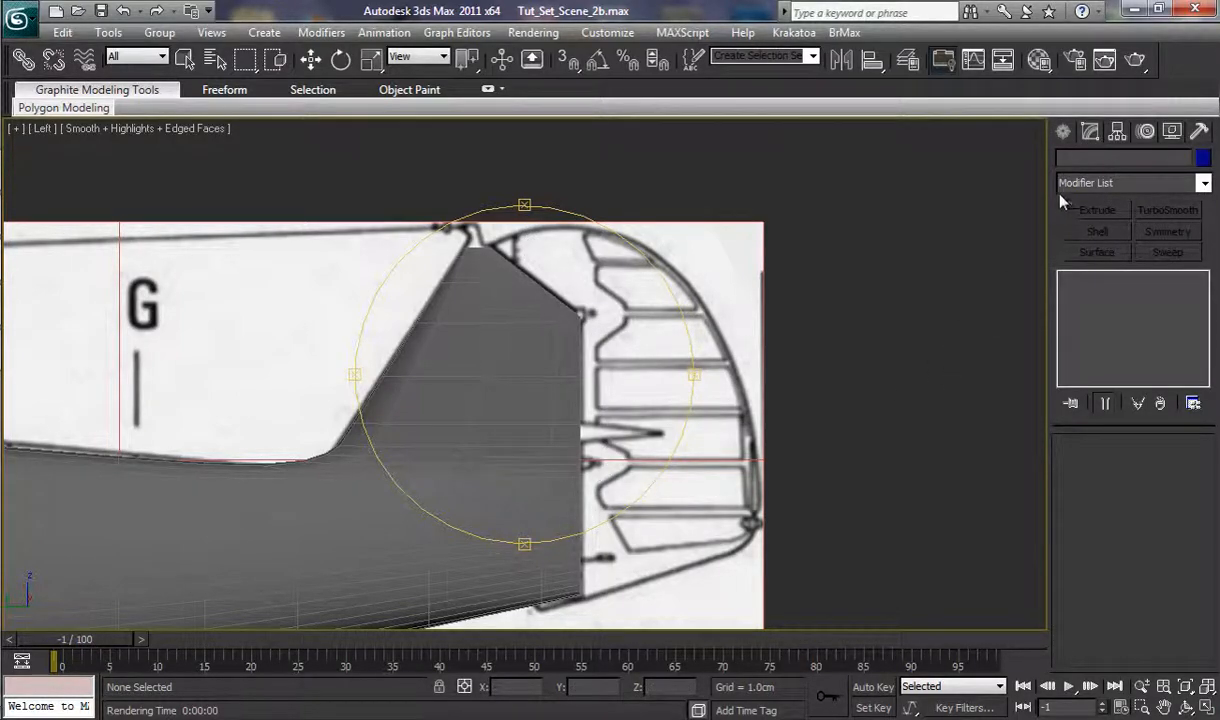
left_click(1062, 132)
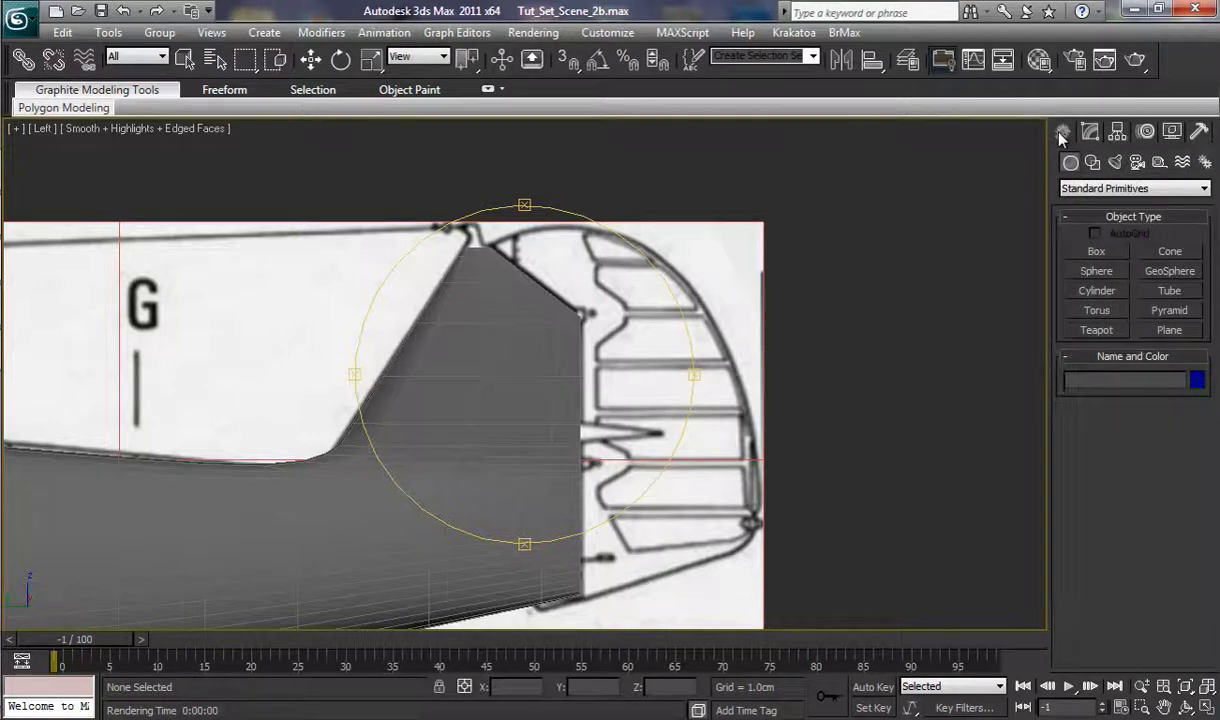
left_click(1105, 292)
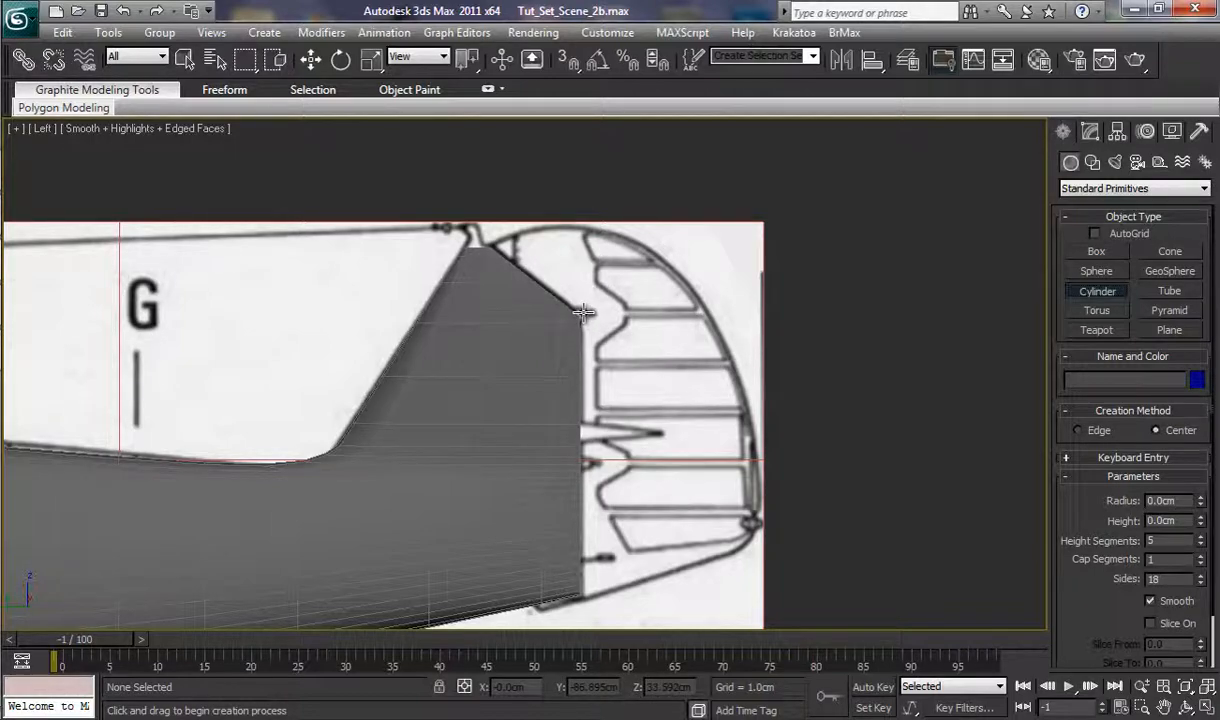
left_click_drag(584, 312, 651, 370)
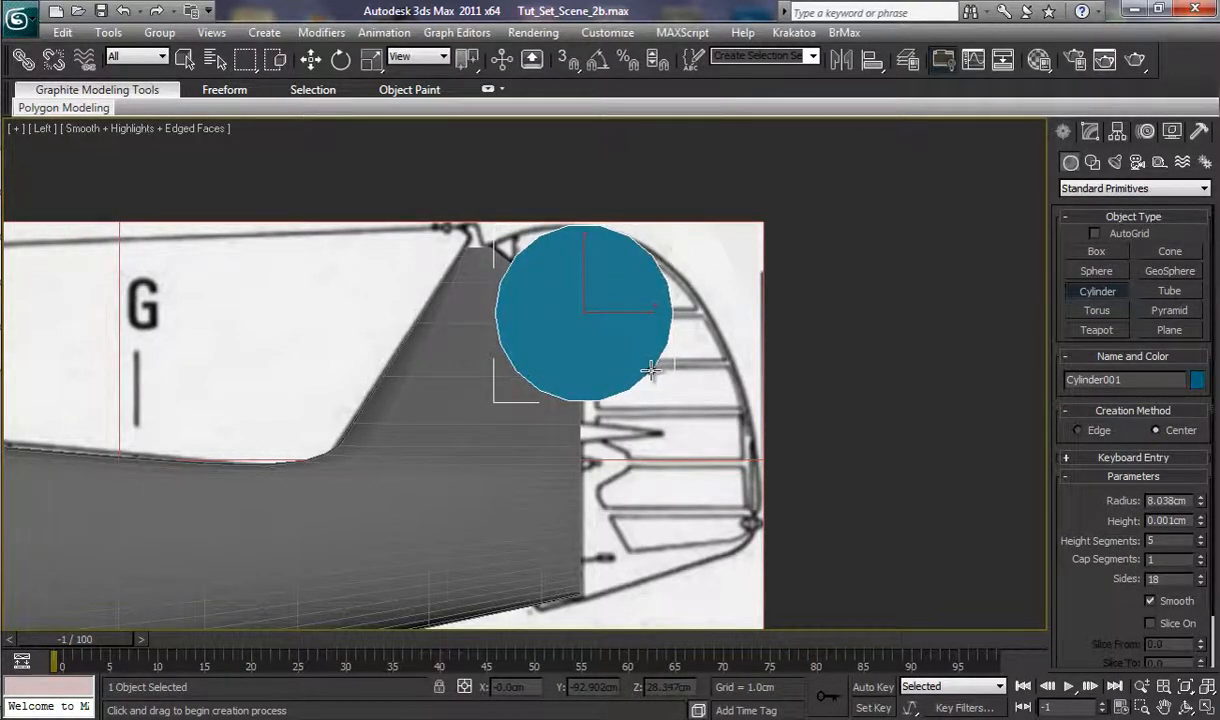
left_click_drag(651, 370, 651, 370)
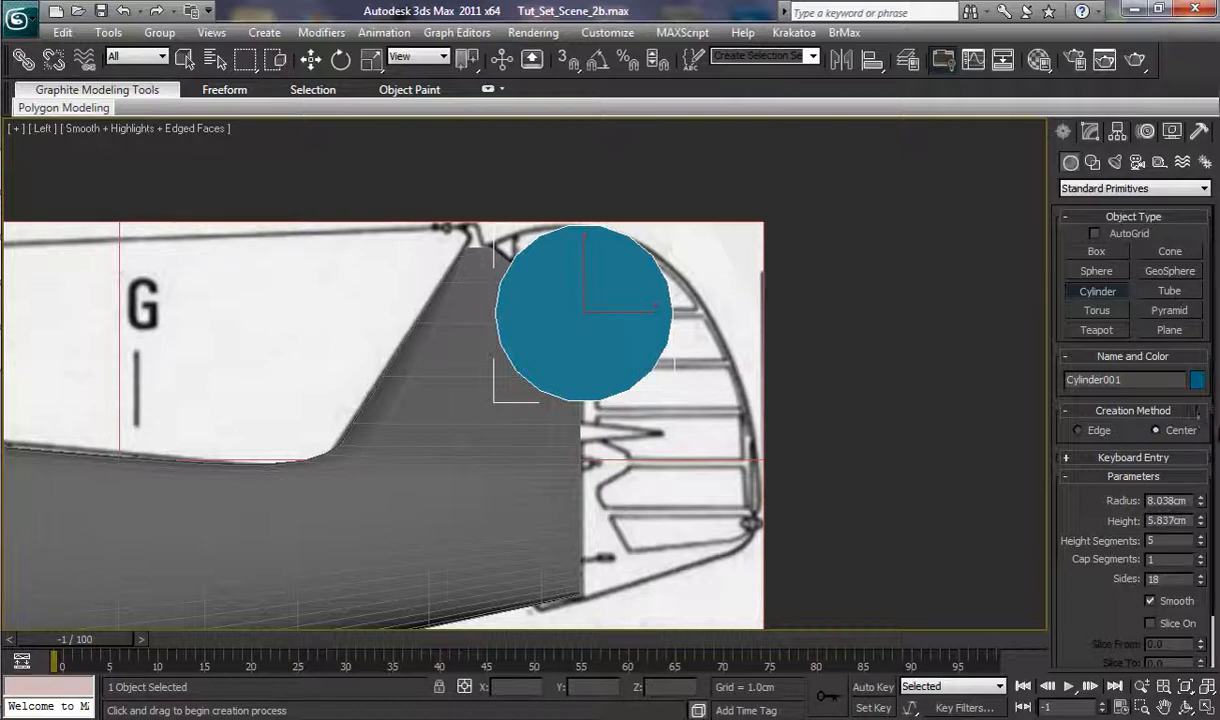
Step: Set the cylinder's height segments to 3 and cap segments to 2, and finish creating it
left_click_drag(1213, 414, 1213, 447)
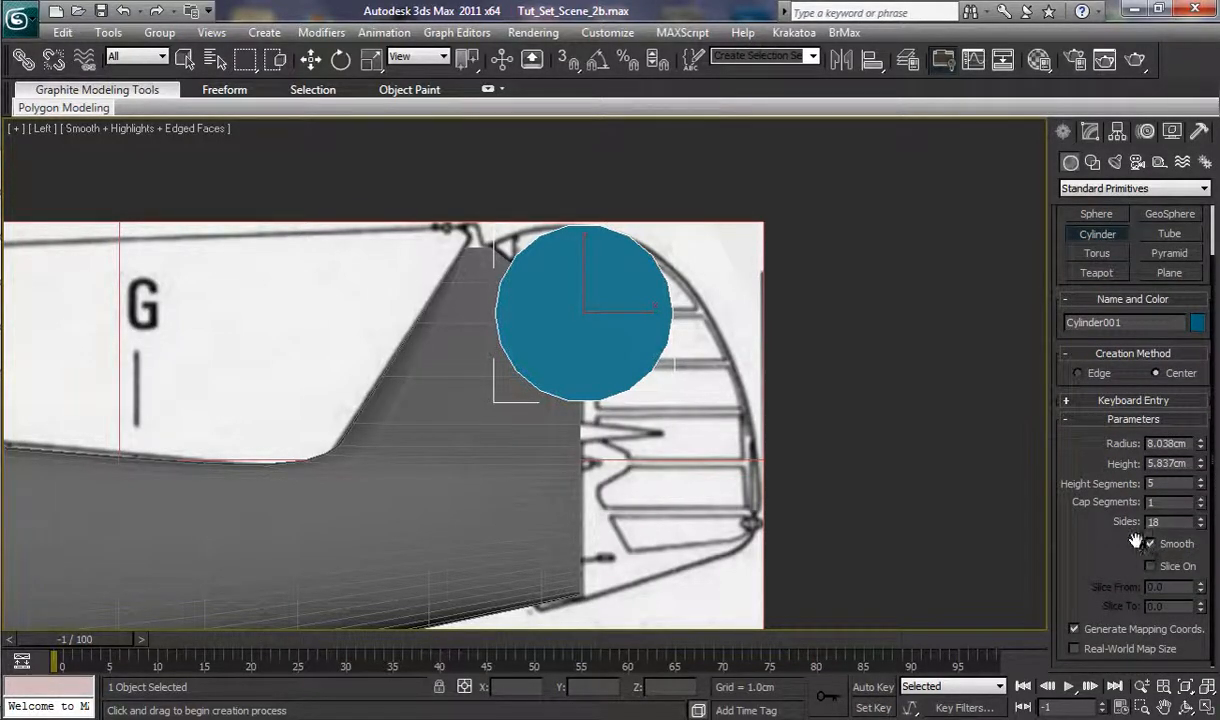
left_click(1201, 488)
left_click(1202, 502)
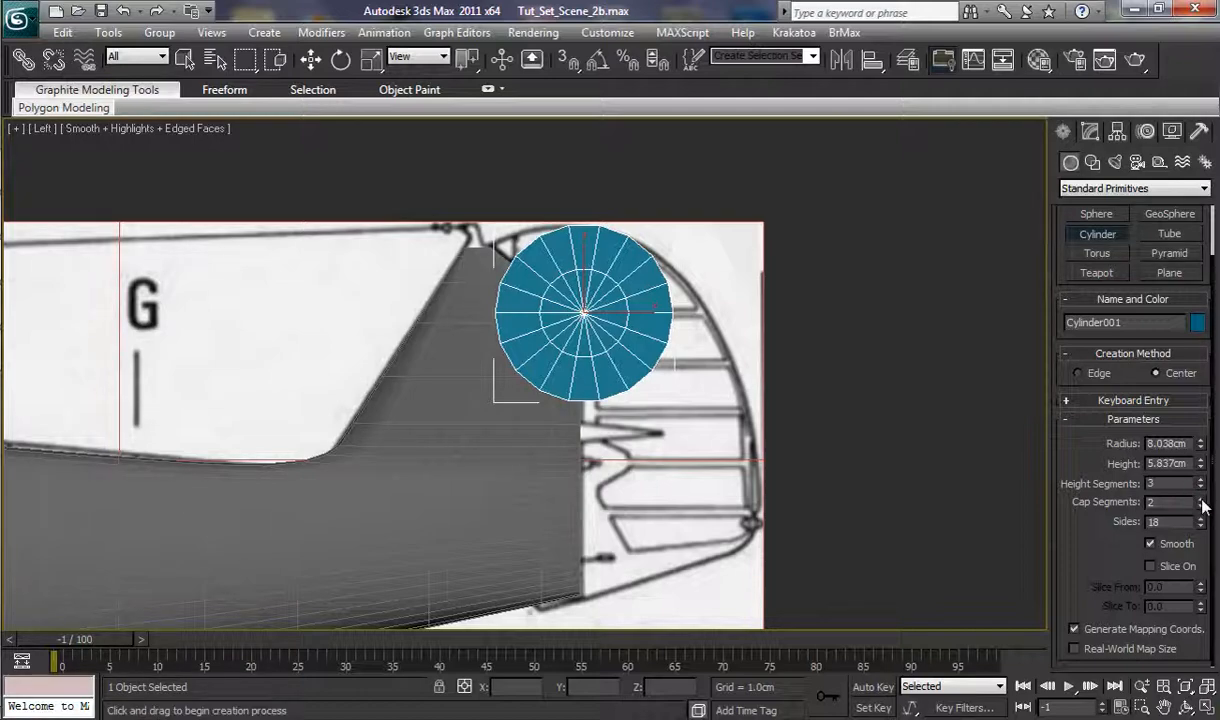
right_click(593, 358)
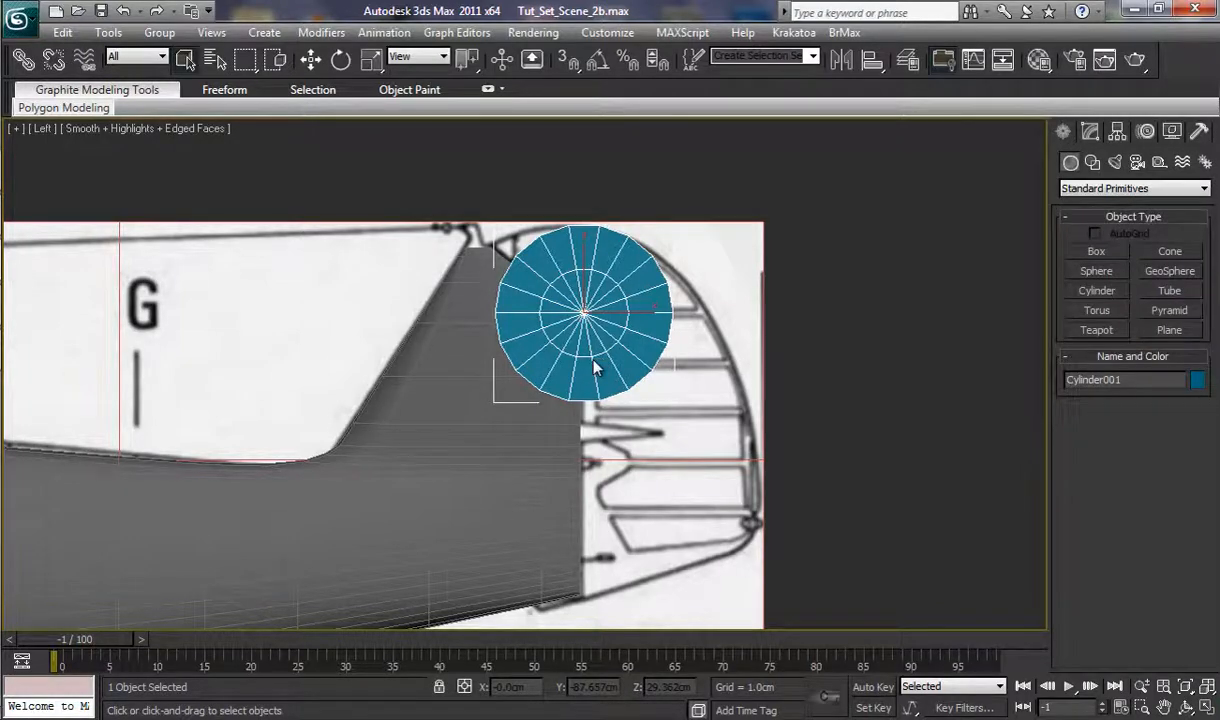
Step: Convert the cylinder to an Editable Poly and enter Polygon sub-object level
right_click(612, 398)
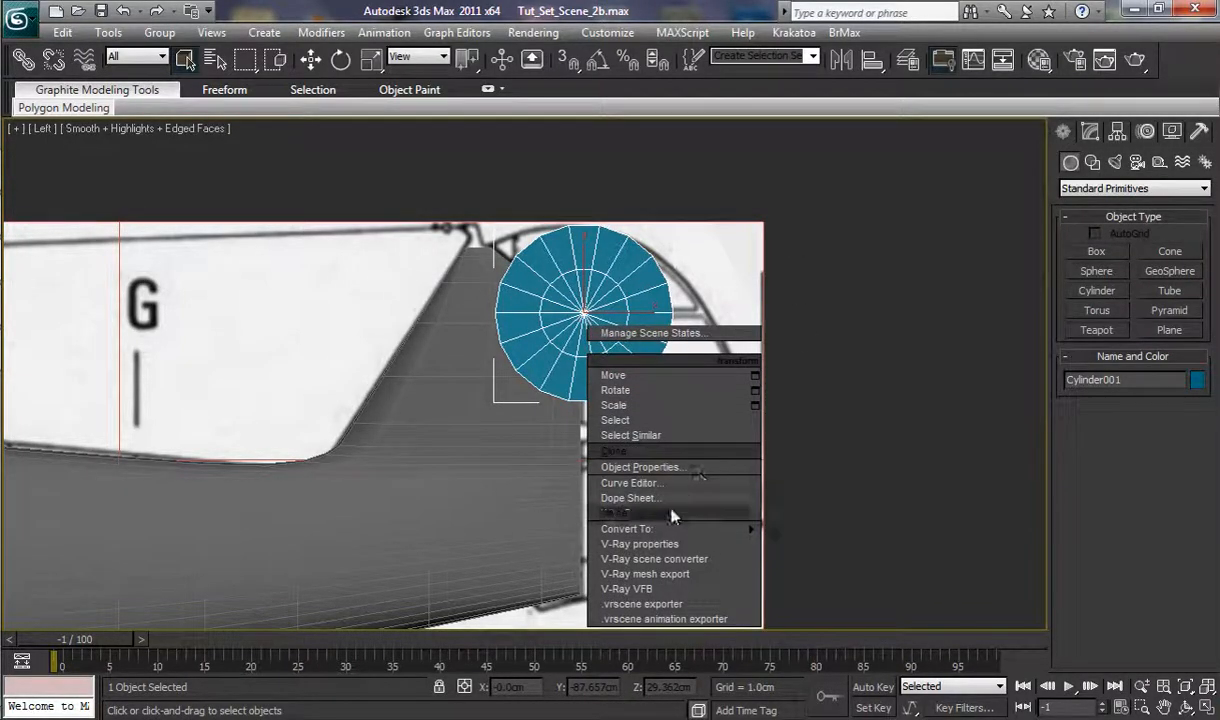
mouse_move(689, 530)
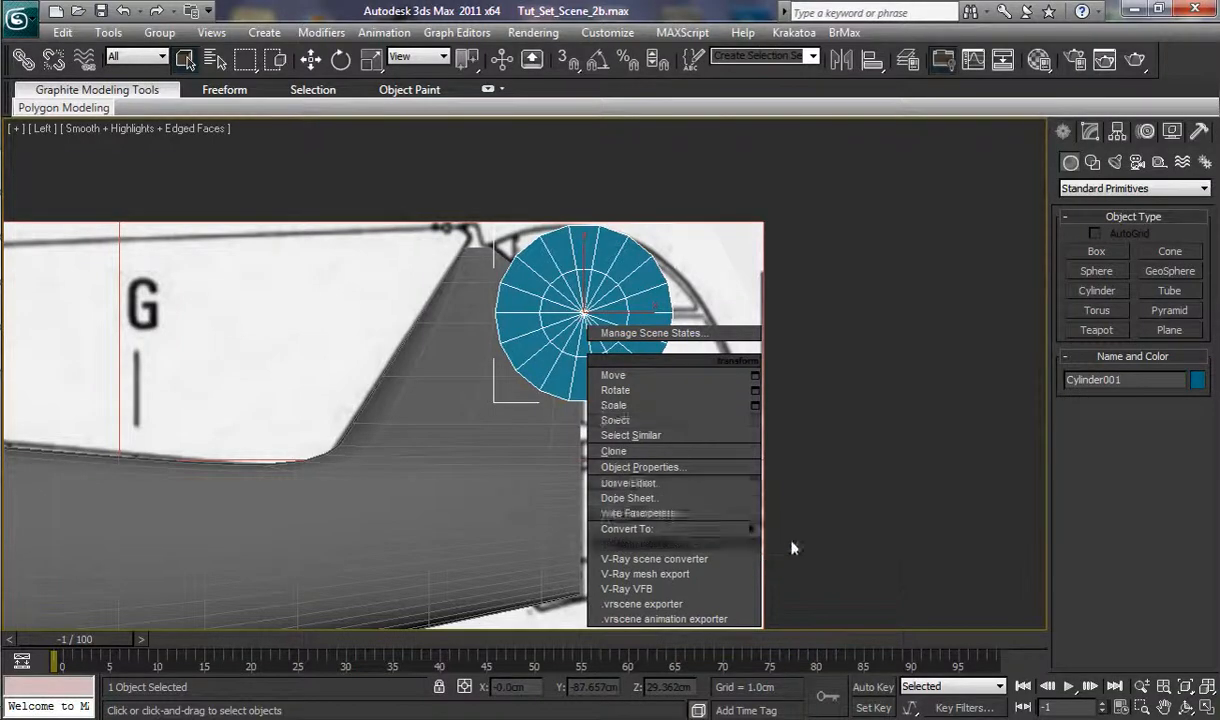
left_click(790, 544)
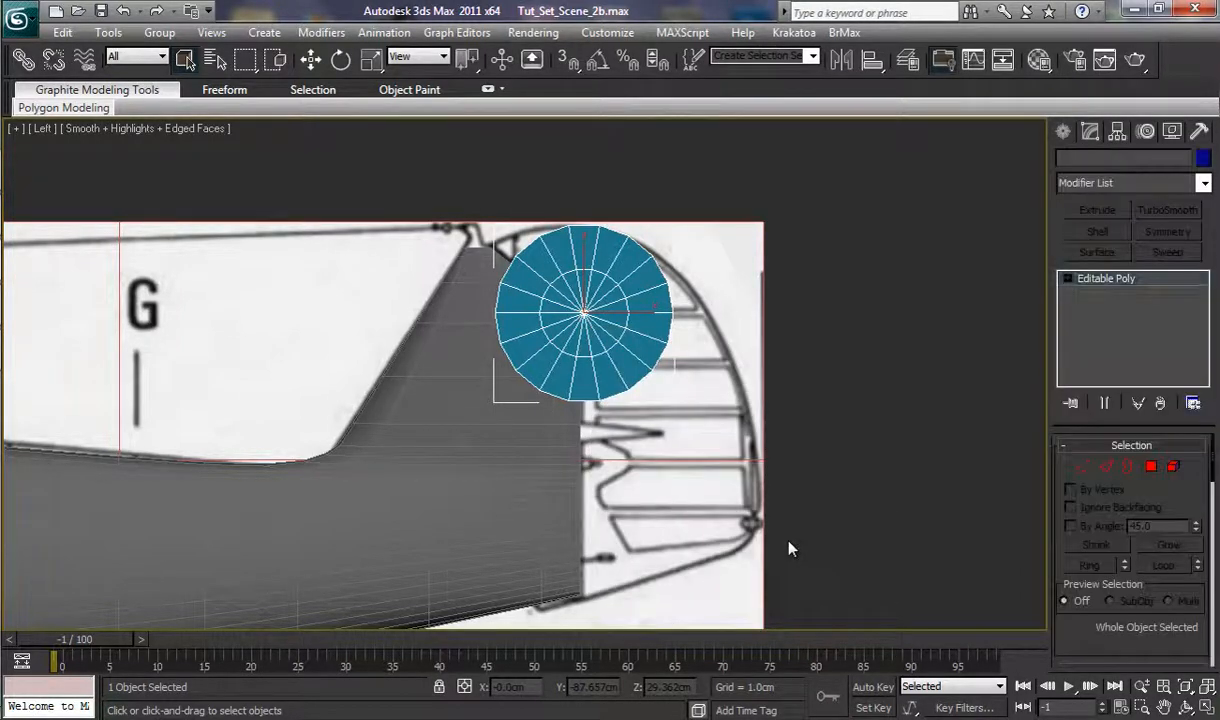
left_click(1065, 280)
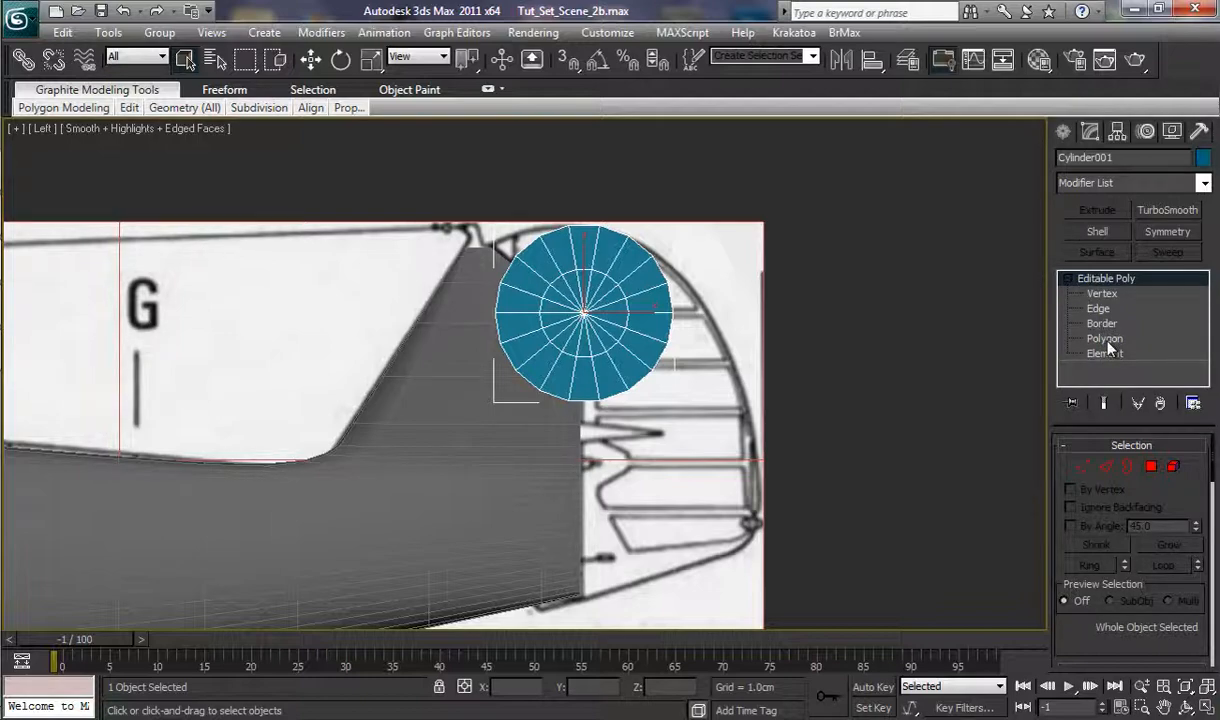
left_click(1058, 337)
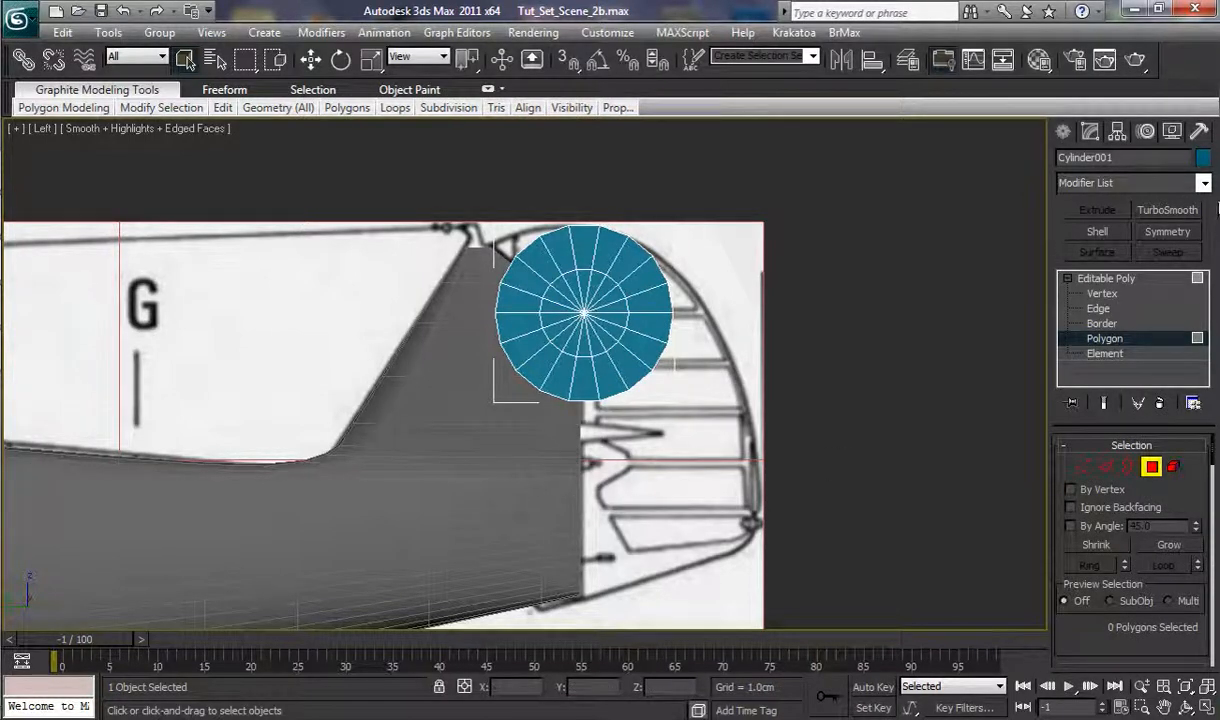
Step: Change the cylinder's object color to the dark custom color and turn on its see-through display
left_click(1203, 157)
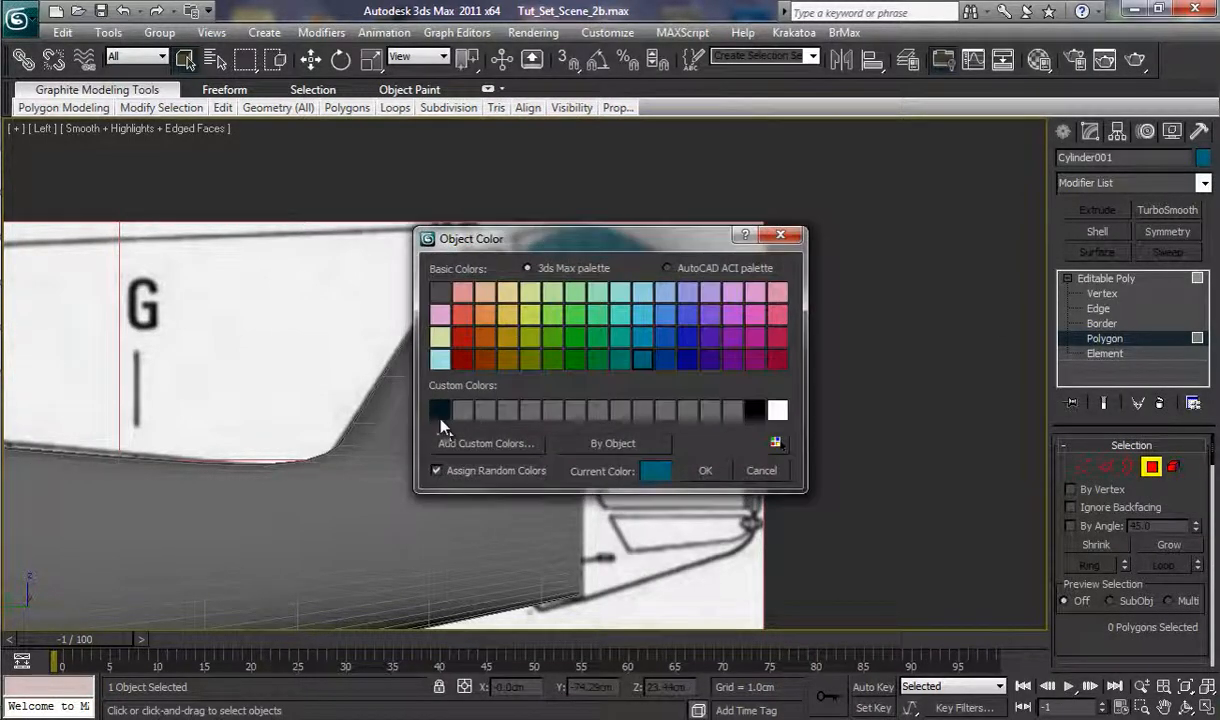
left_click(440, 414)
left_click(702, 471)
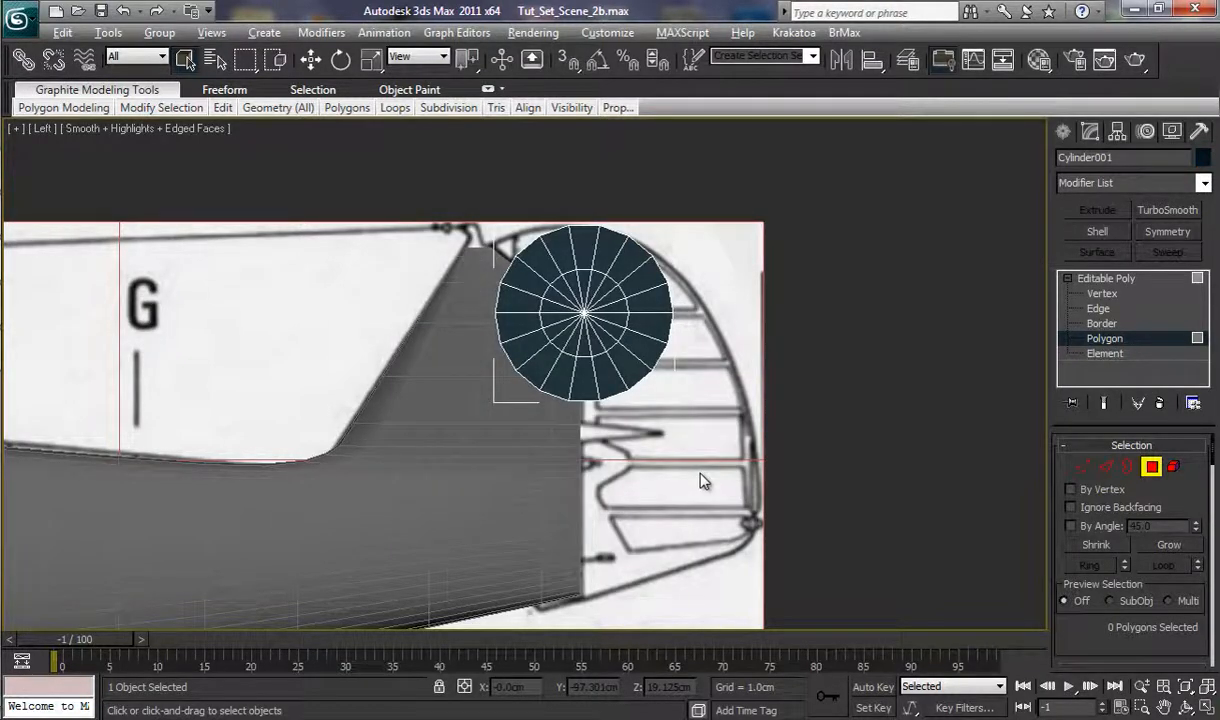
key("alt+x")
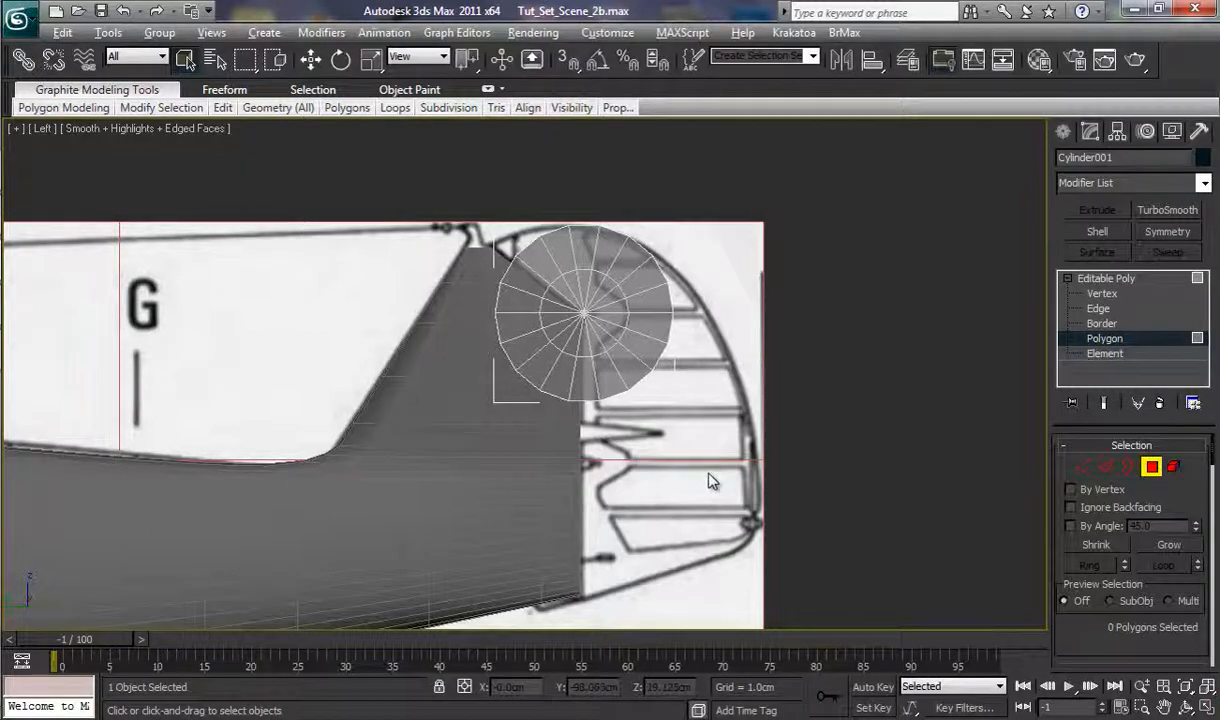
Step: Delete the cylinder's lower half and the wedges overlapping the fin, keeping only the upper fan-shaped section over the rudder
scroll(715, 470, "up", 1)
scroll(708, 416, "up", 1)
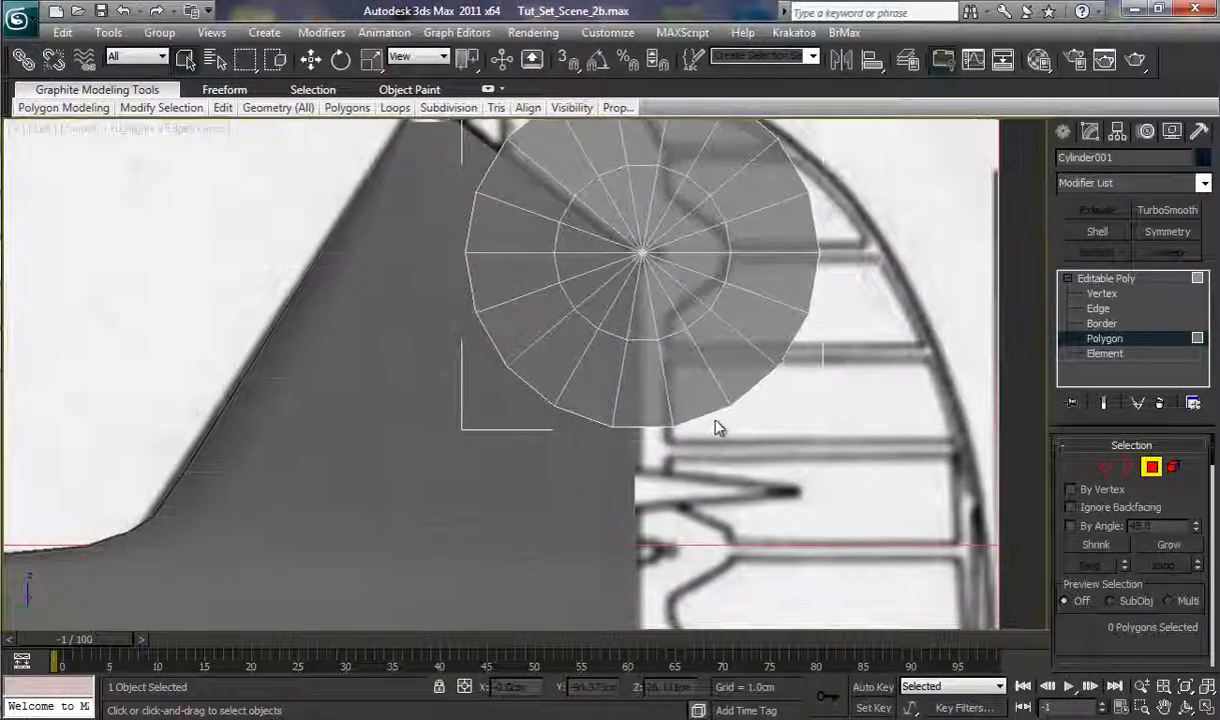
middle_click_drag(773, 455, 664, 554)
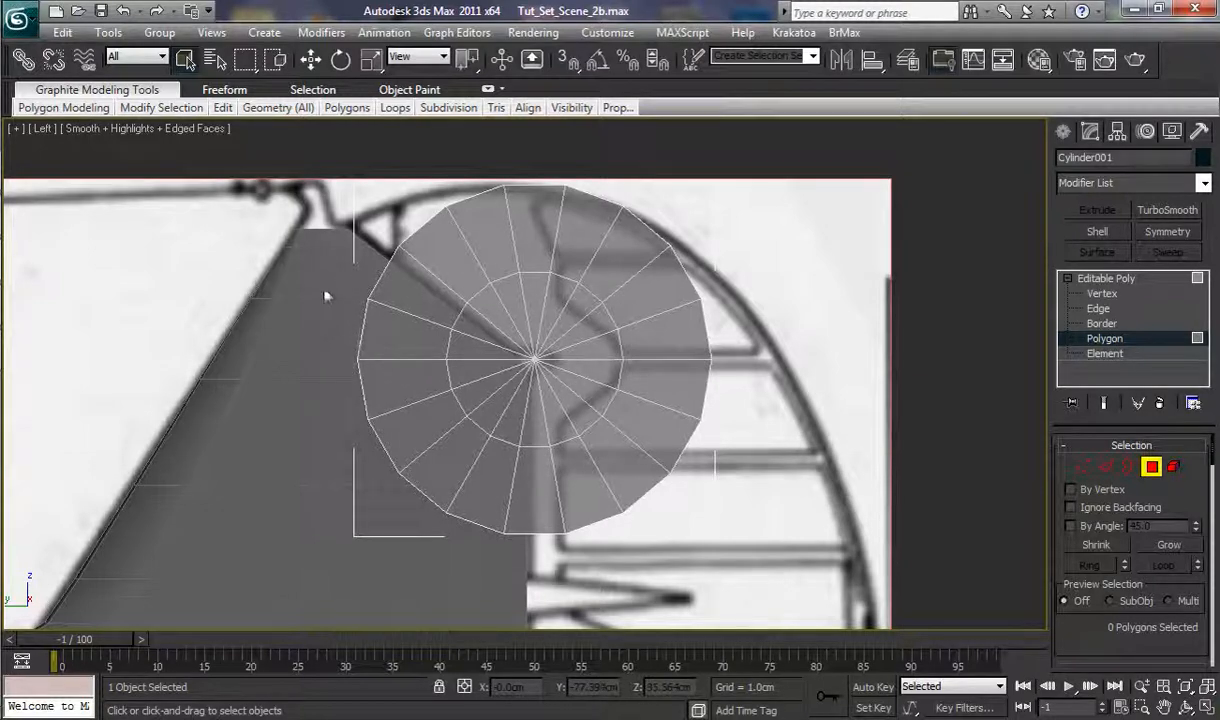
left_click(186, 61)
left_click_drag(331, 281, 432, 537)
left_click_drag(441, 597, 714, 390)
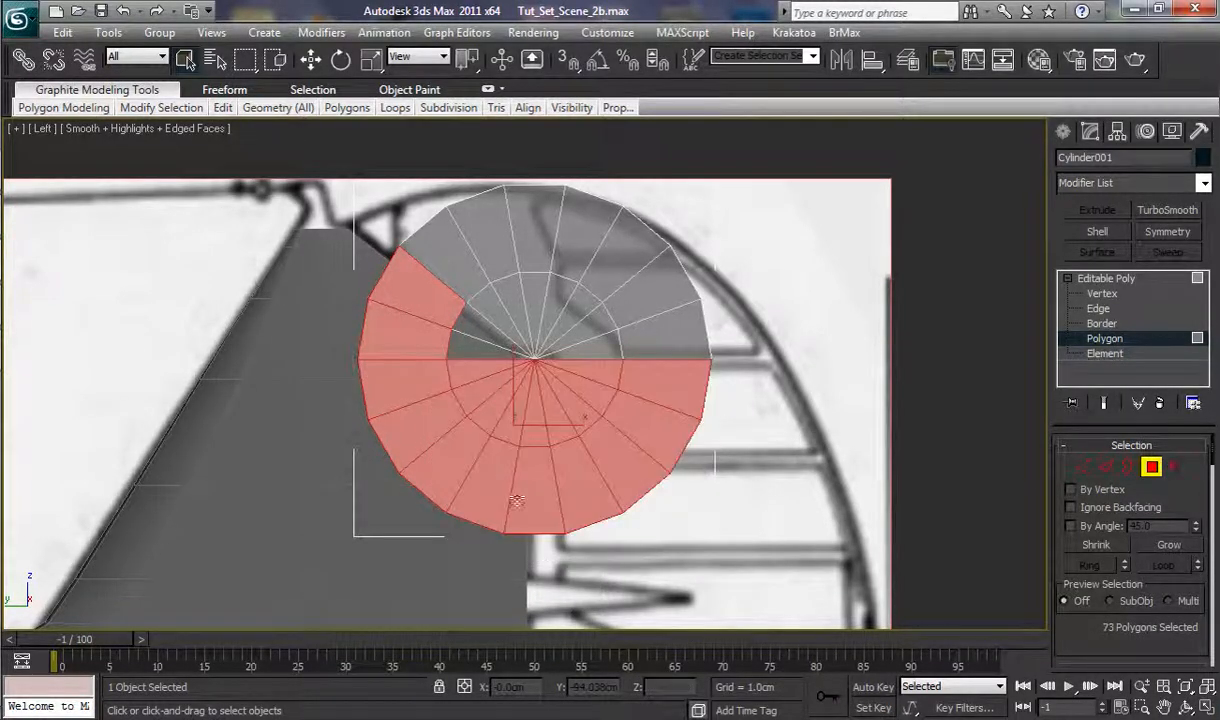
left_click(459, 352, "ctrl")
left_click(467, 331, "ctrl")
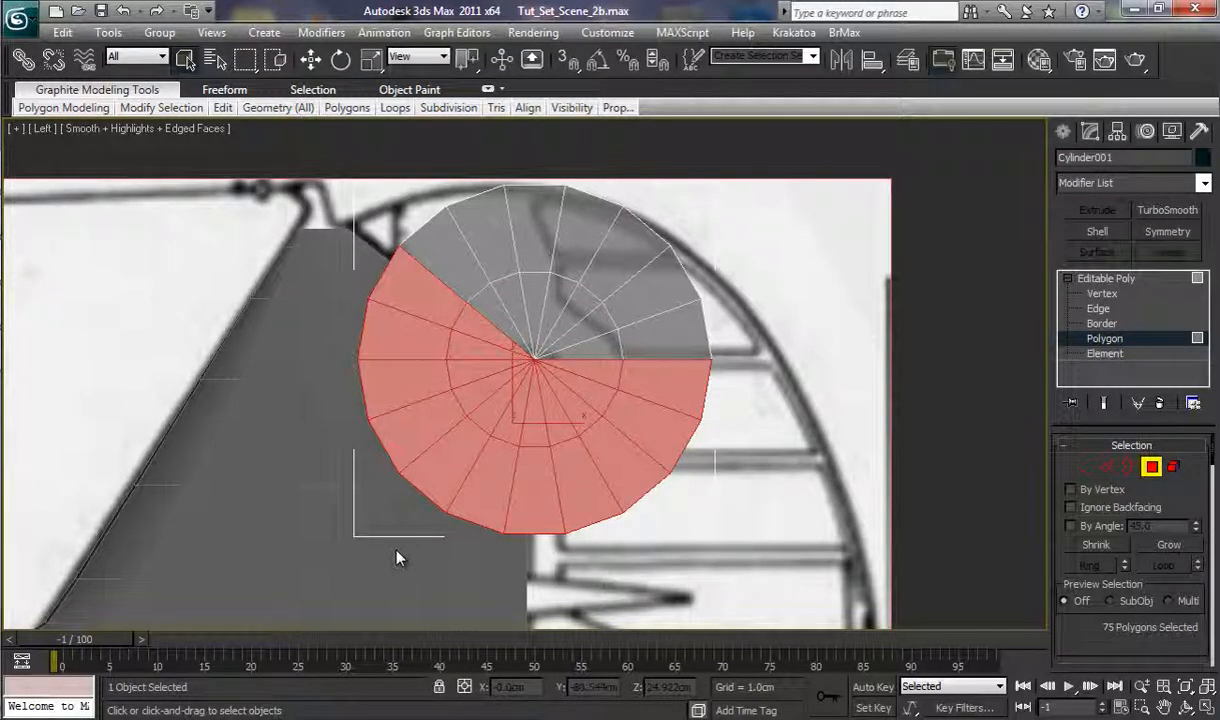
key("Delete")
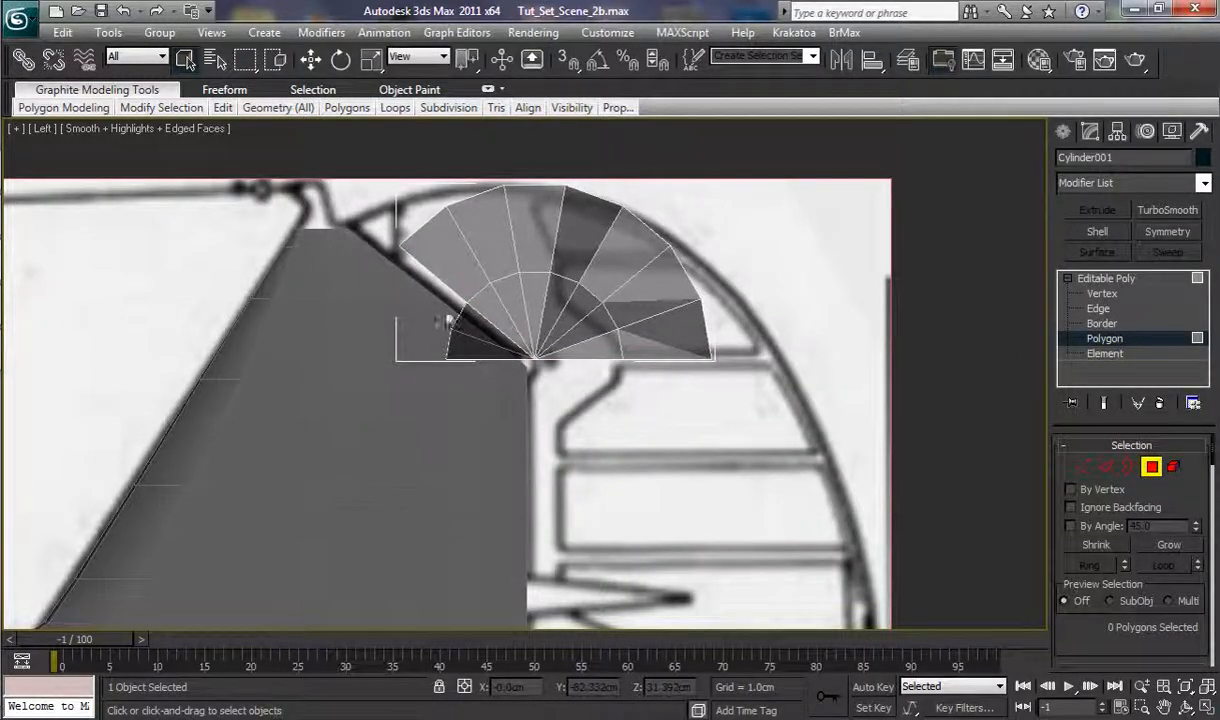
left_click_drag(436, 326, 479, 384)
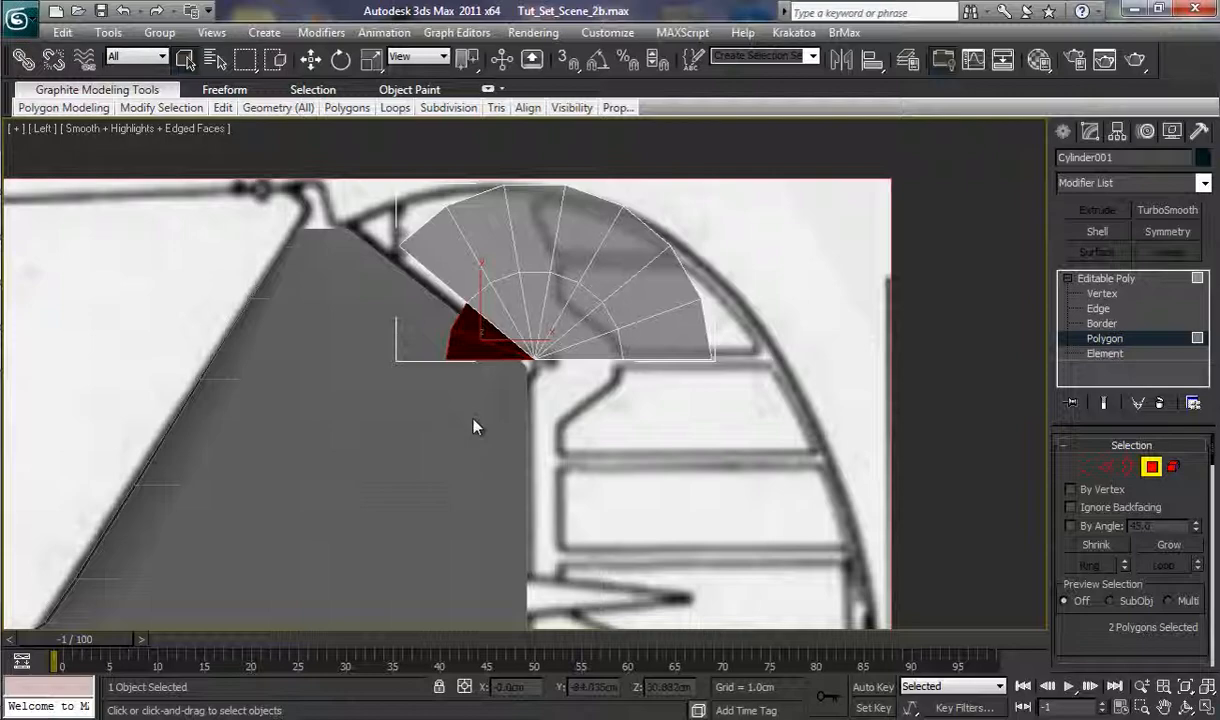
key("Delete")
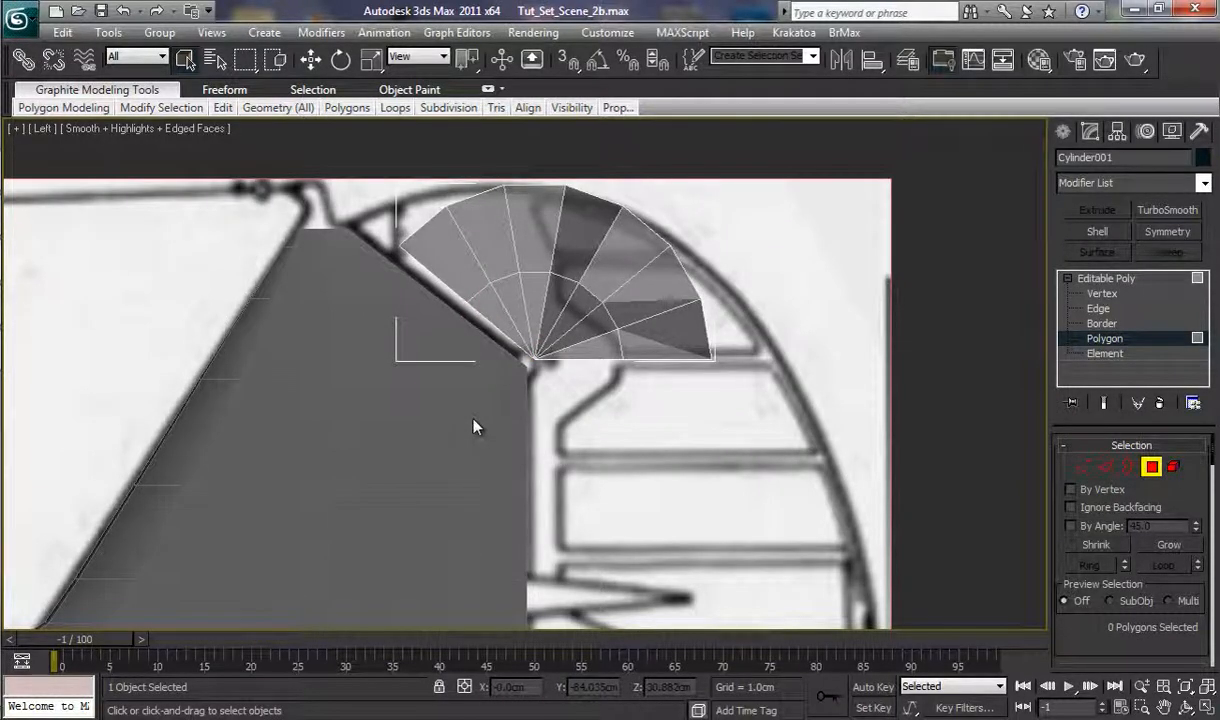
Step: Inspect the trimmed cylinder section in the Perspective view and frame it in the Left view
key("p")
middle_click_drag(473, 430, 480, 456, "alt")
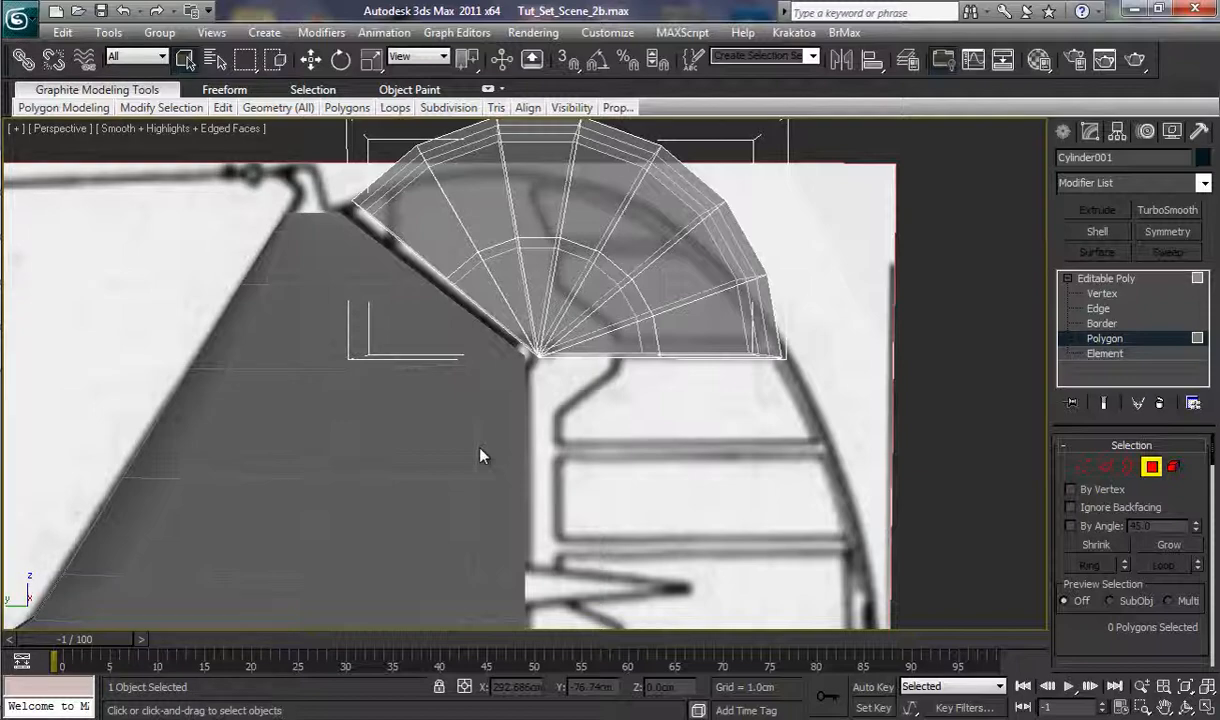
key("l")
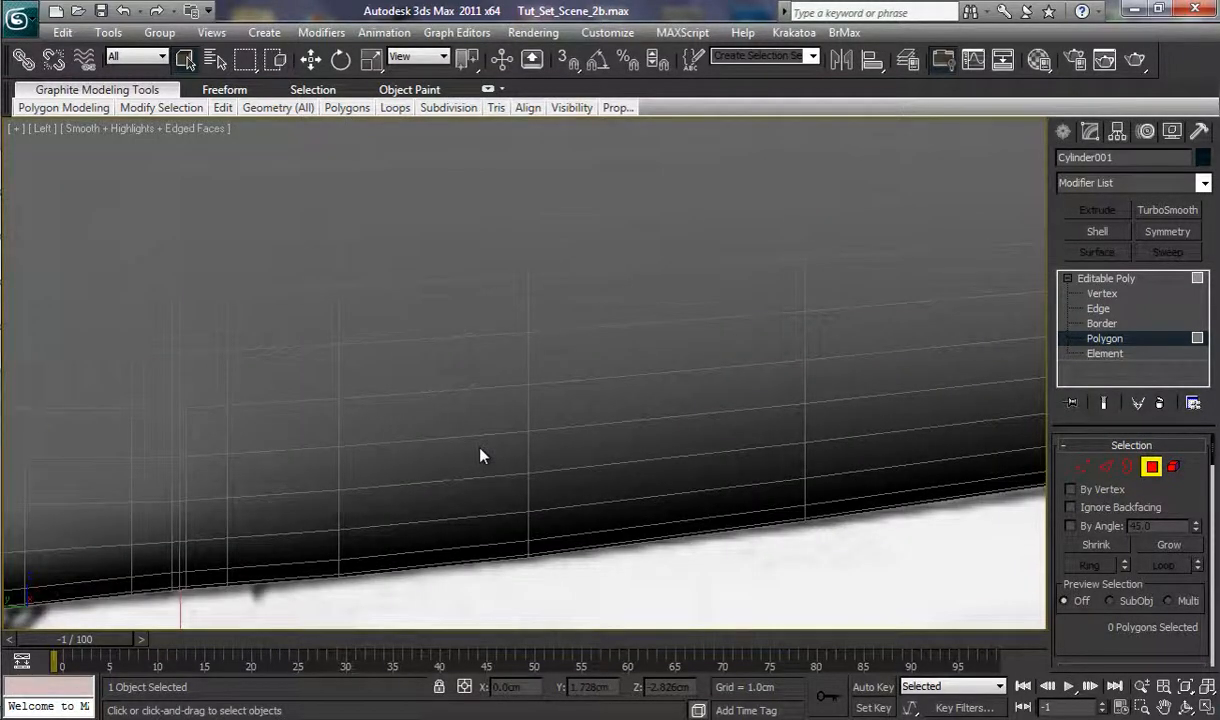
key("z")
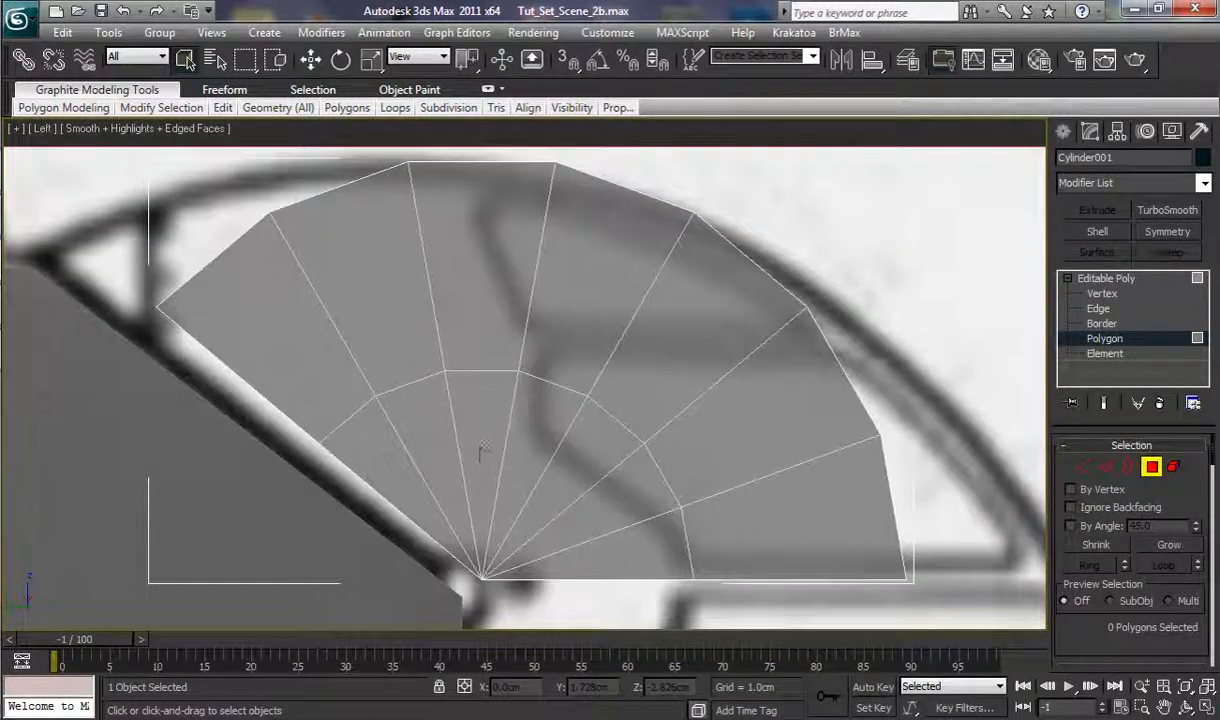
middle_click_drag(593, 455, 587, 480, "ctrl+alt")
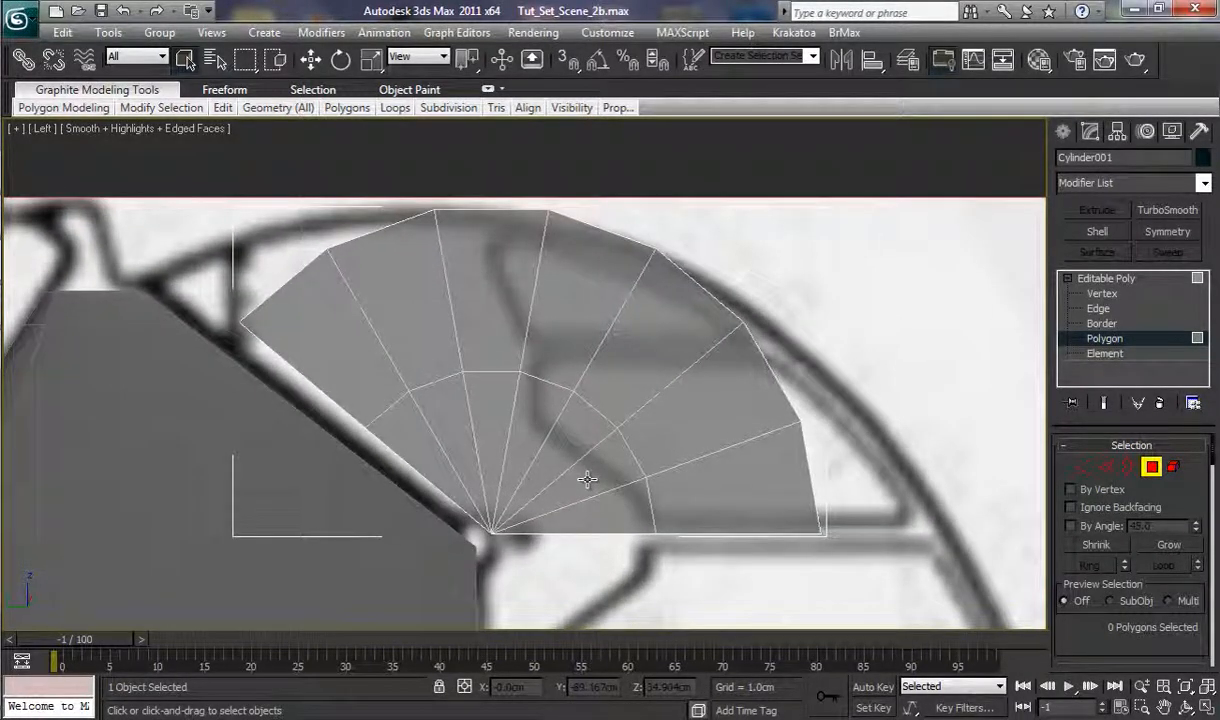
Step: At Vertex level, move the section's lower rear corner and the next two outer-rim vertices onto the rudder's curved blueprint outline
left_click(1105, 295)
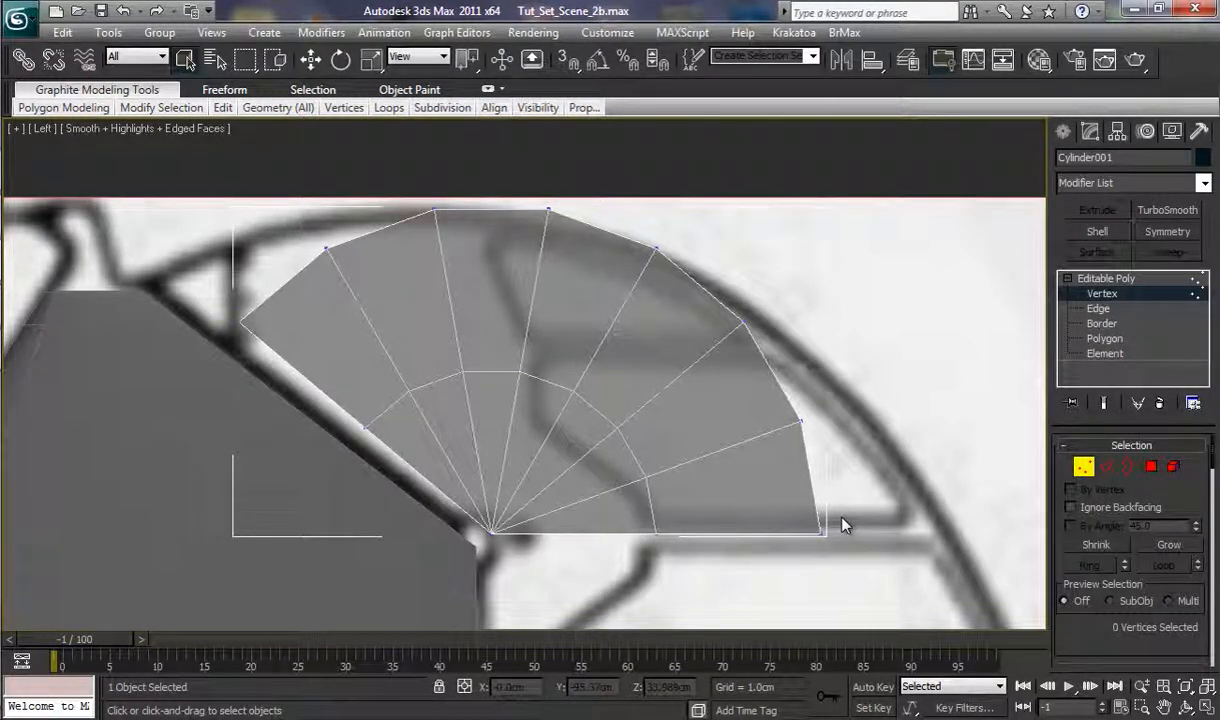
left_click_drag(842, 518, 802, 552)
key("w")
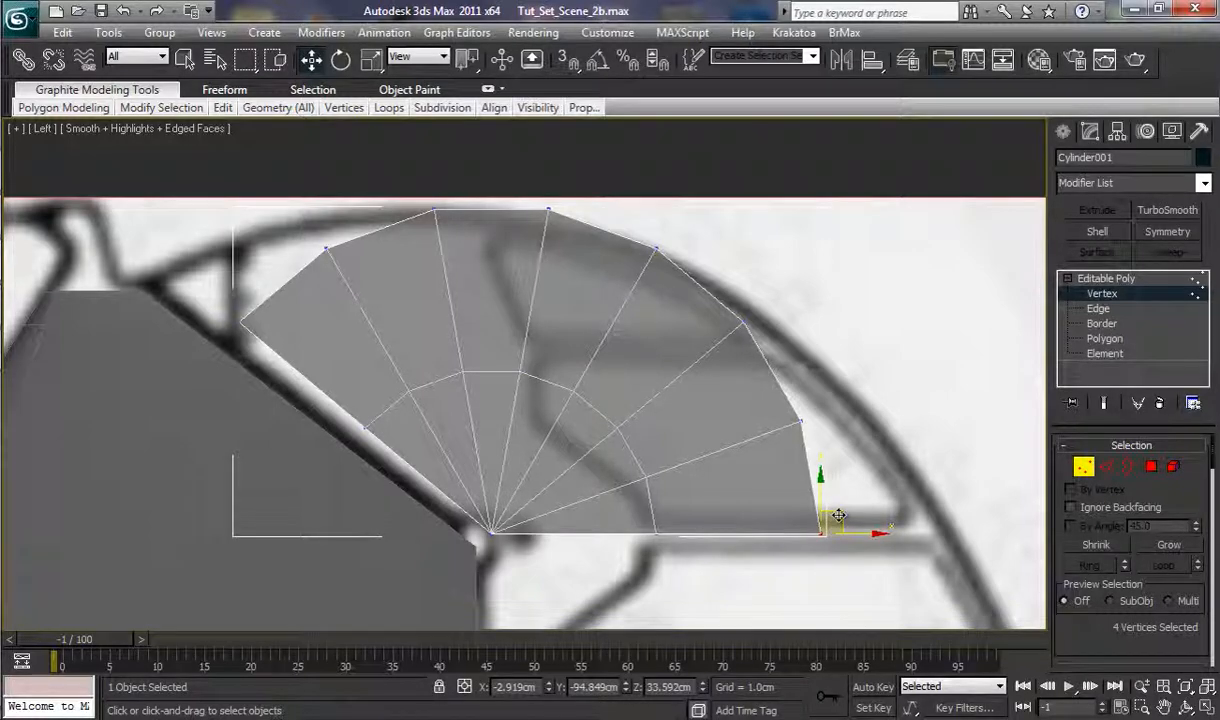
left_click_drag(838, 515, 963, 516)
left_click_drag(782, 409, 831, 447)
mouse_move(817, 403)
left_mouse_down()
mouse_move(817, 427)
mouse_move(858, 381)
mouse_move(814, 432)
mouse_move(660, 455)
mouse_move(705, 455)
mouse_move(790, 398)
mouse_move(849, 395)
mouse_move(867, 379)
left_mouse_up()
left_click_drag(724, 306, 771, 295)
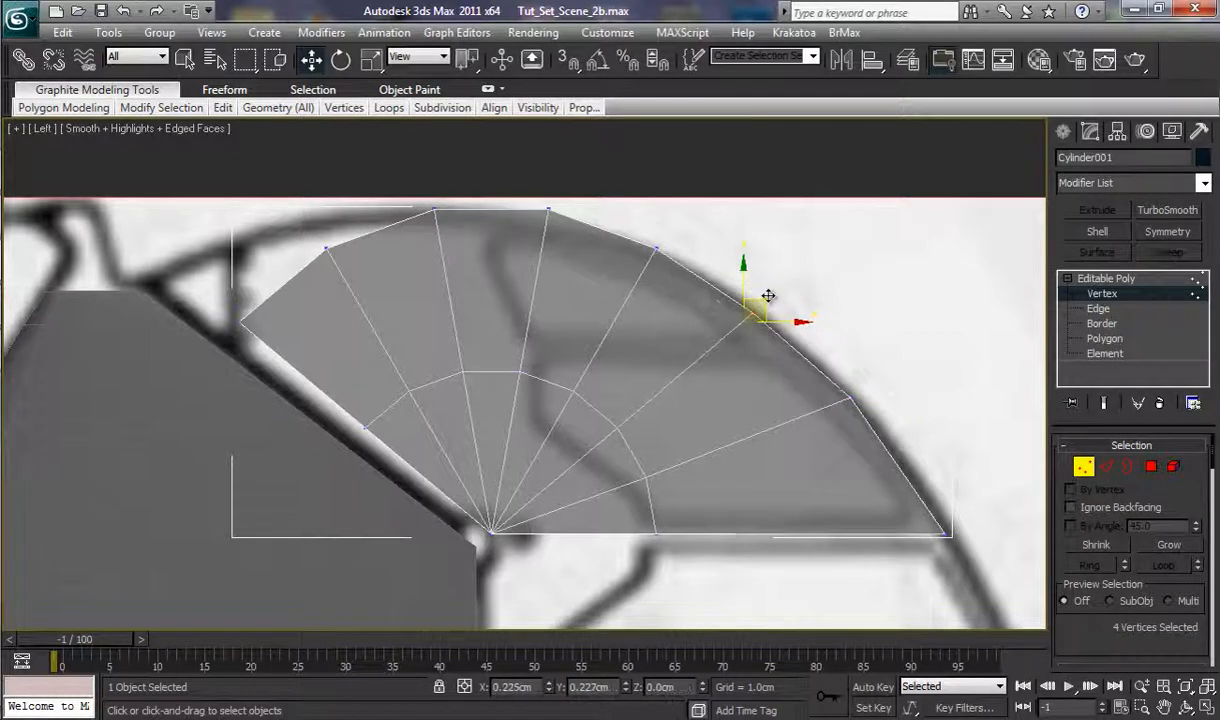
Step: Fit the remaining outer-rim vertices to the rudder's top outline, extending the front corner to the tip beside the fin
left_click(650, 246)
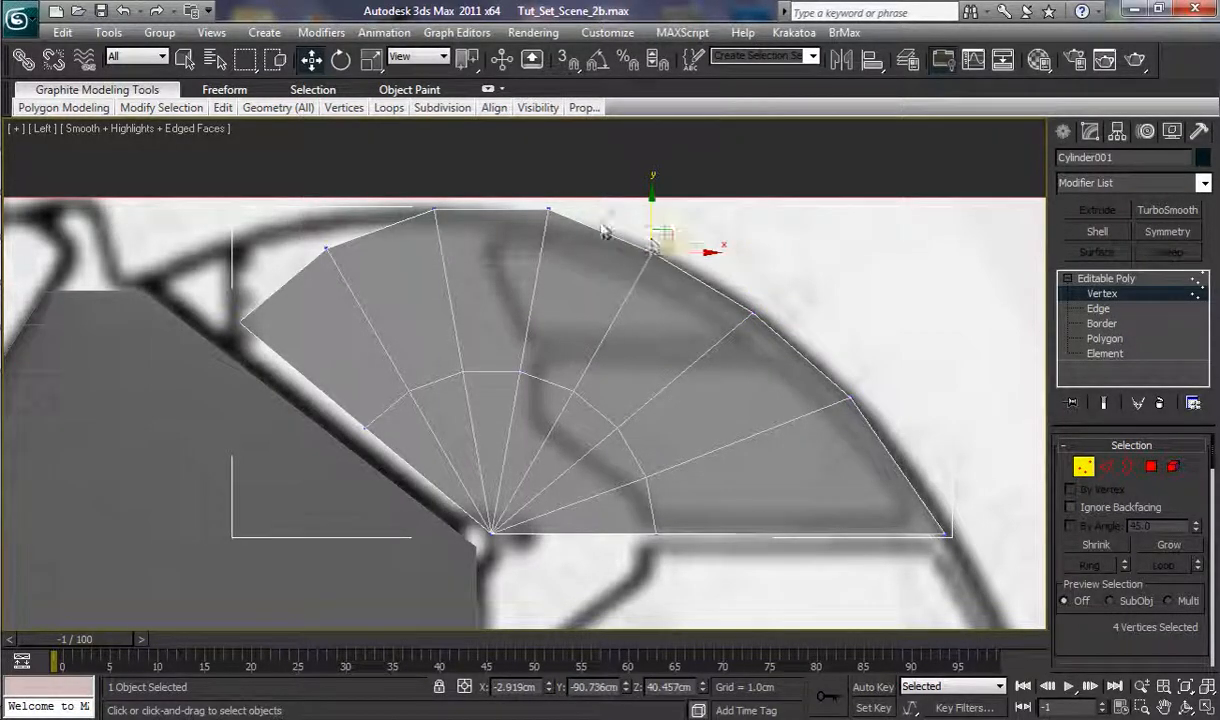
left_click_drag(522, 189, 560, 199)
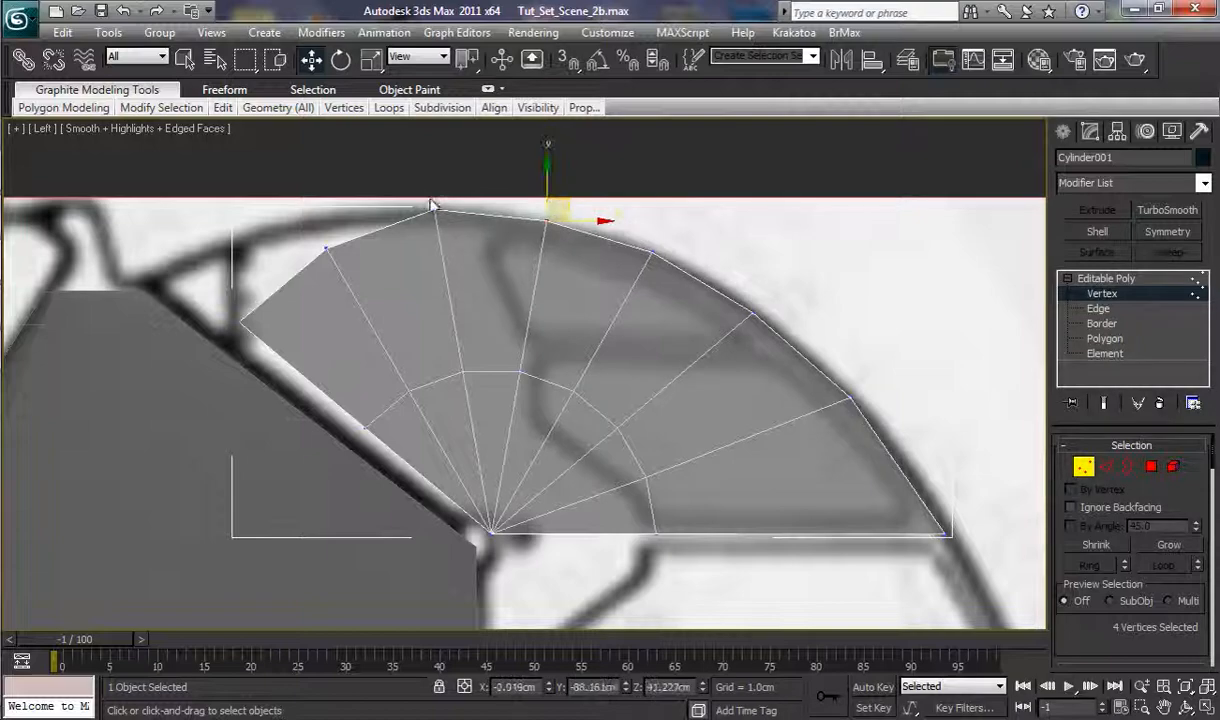
left_click(433, 208)
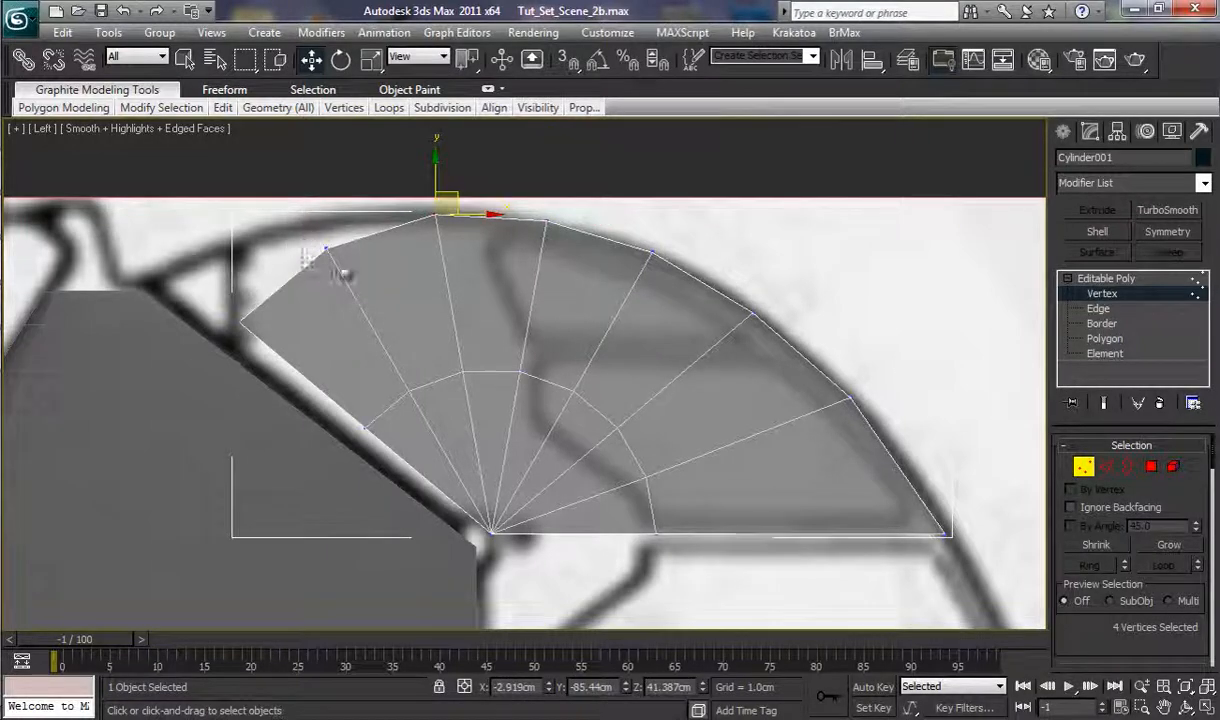
left_click_drag(308, 259, 315, 207)
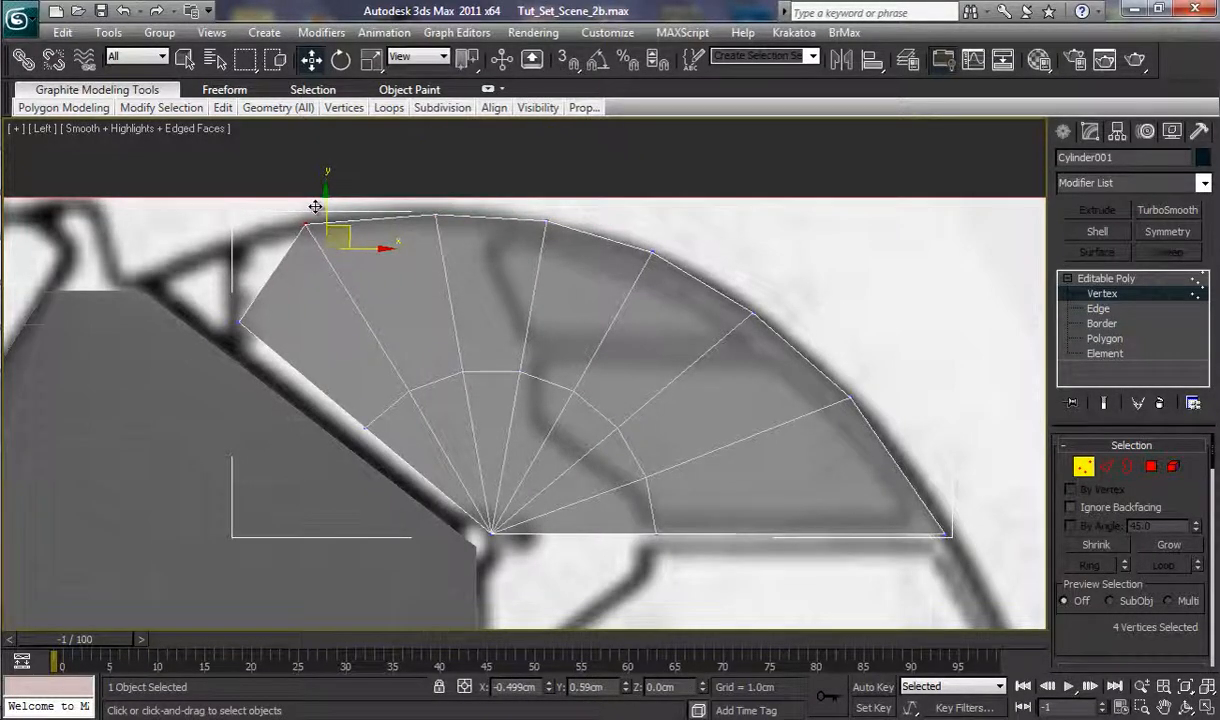
left_click(240, 320)
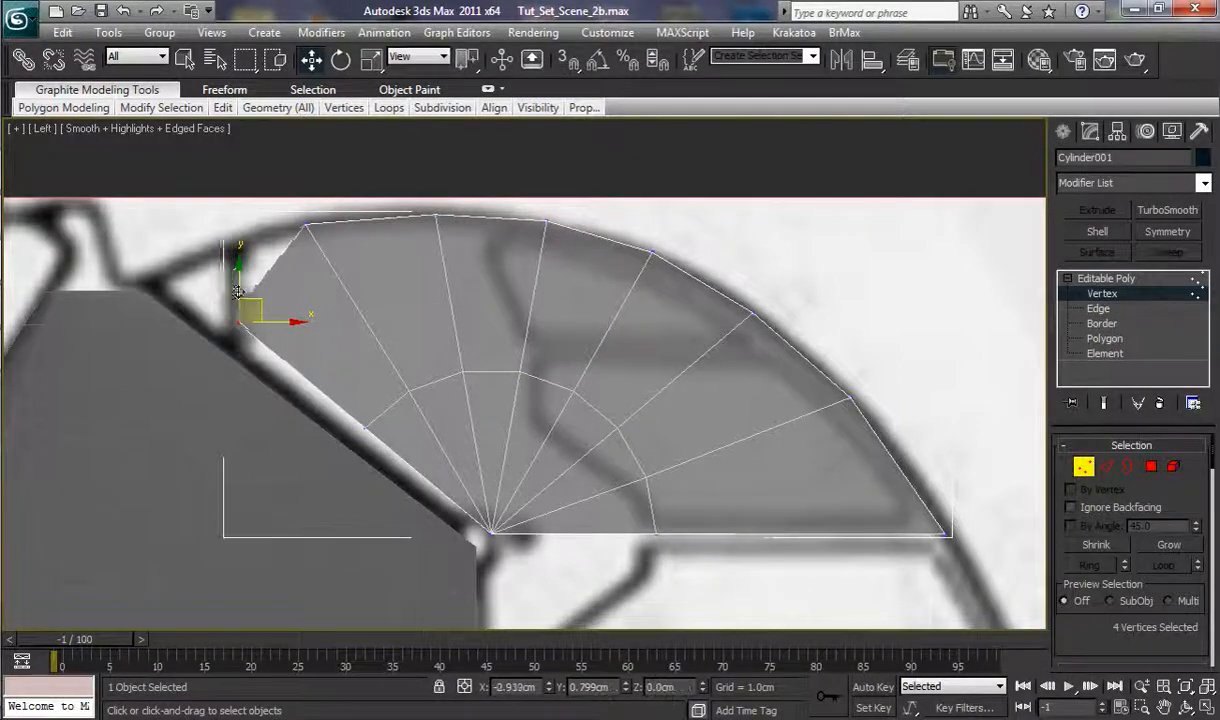
left_click_drag(237, 291, 179, 257)
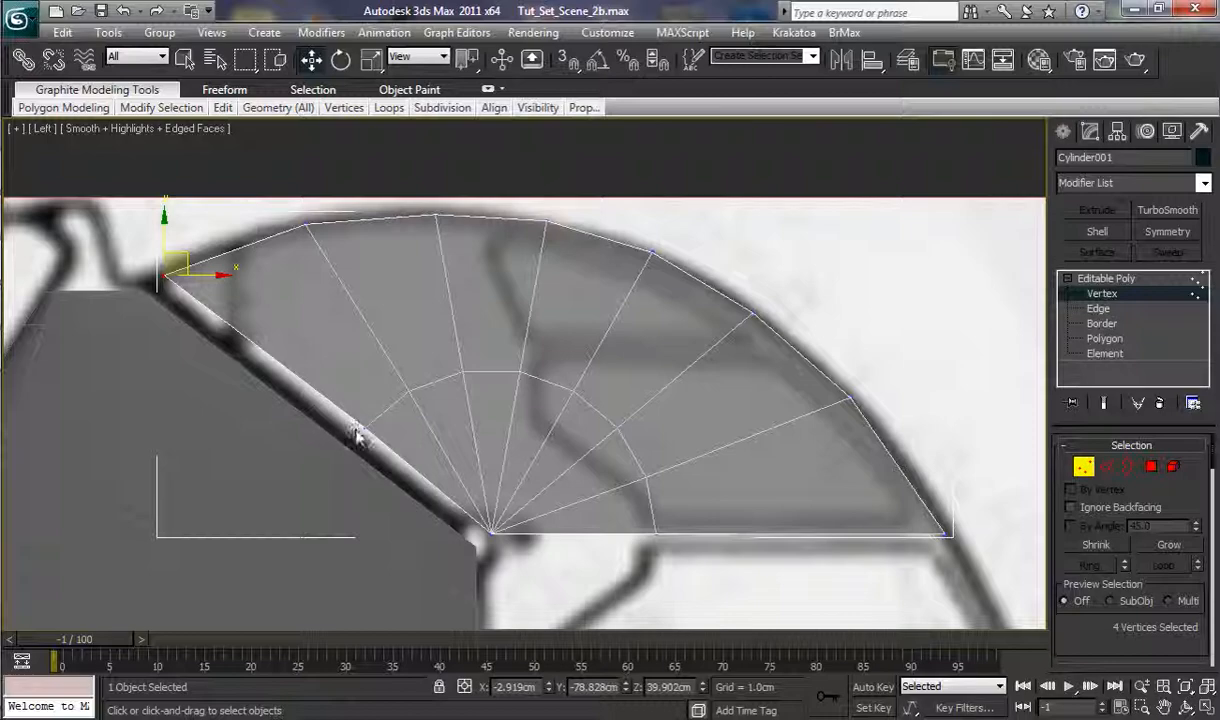
Step: Move the inner-ring vertices outward along their spokes so the inner arc follows the reshaped rudder outline
left_click(378, 437)
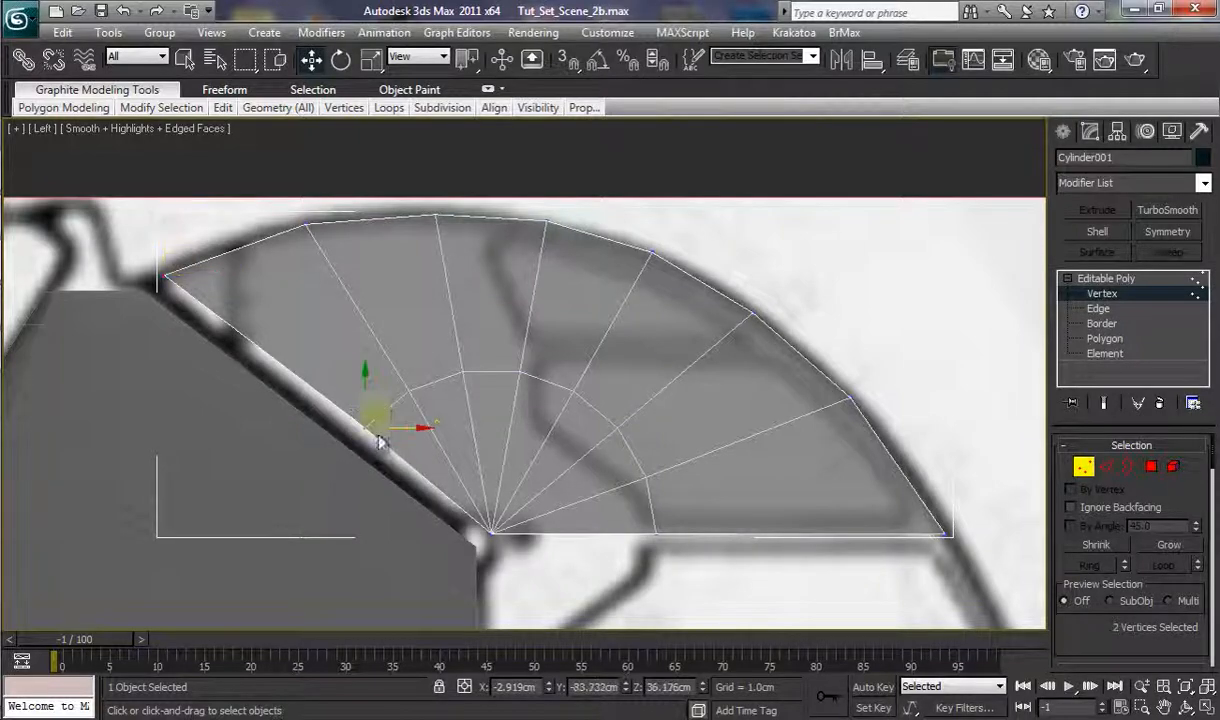
left_click_drag(378, 411, 313, 366)
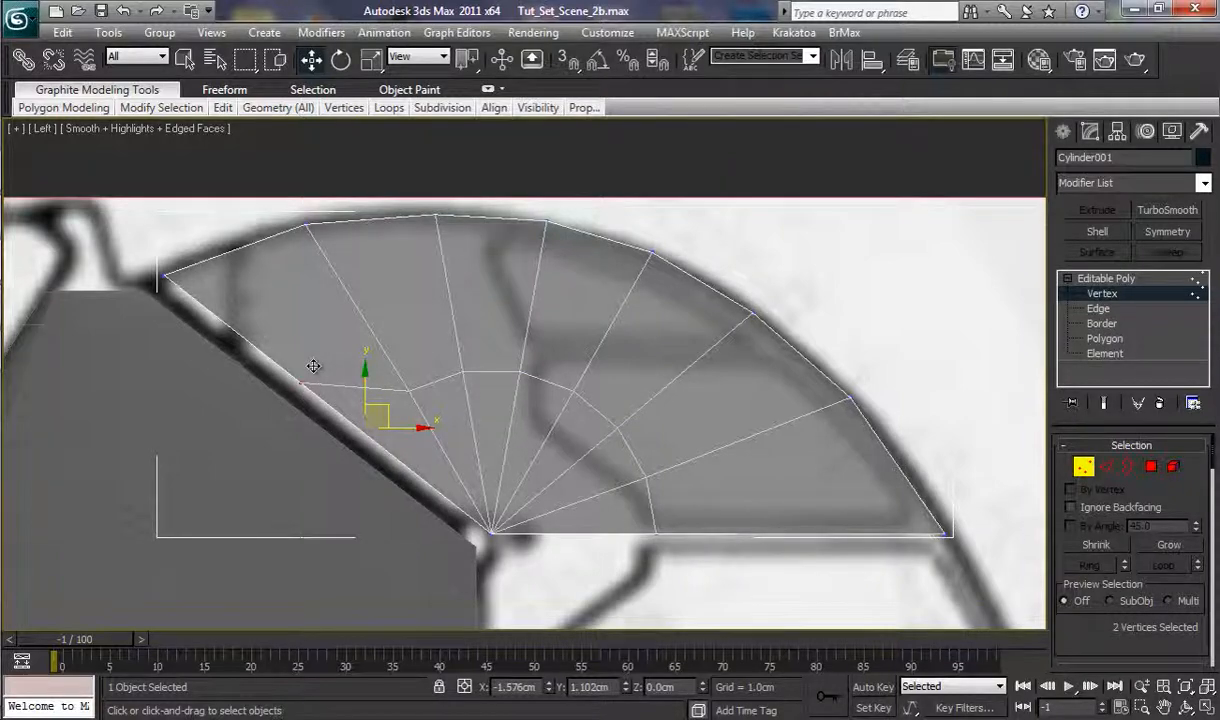
left_click_drag(413, 404, 403, 341)
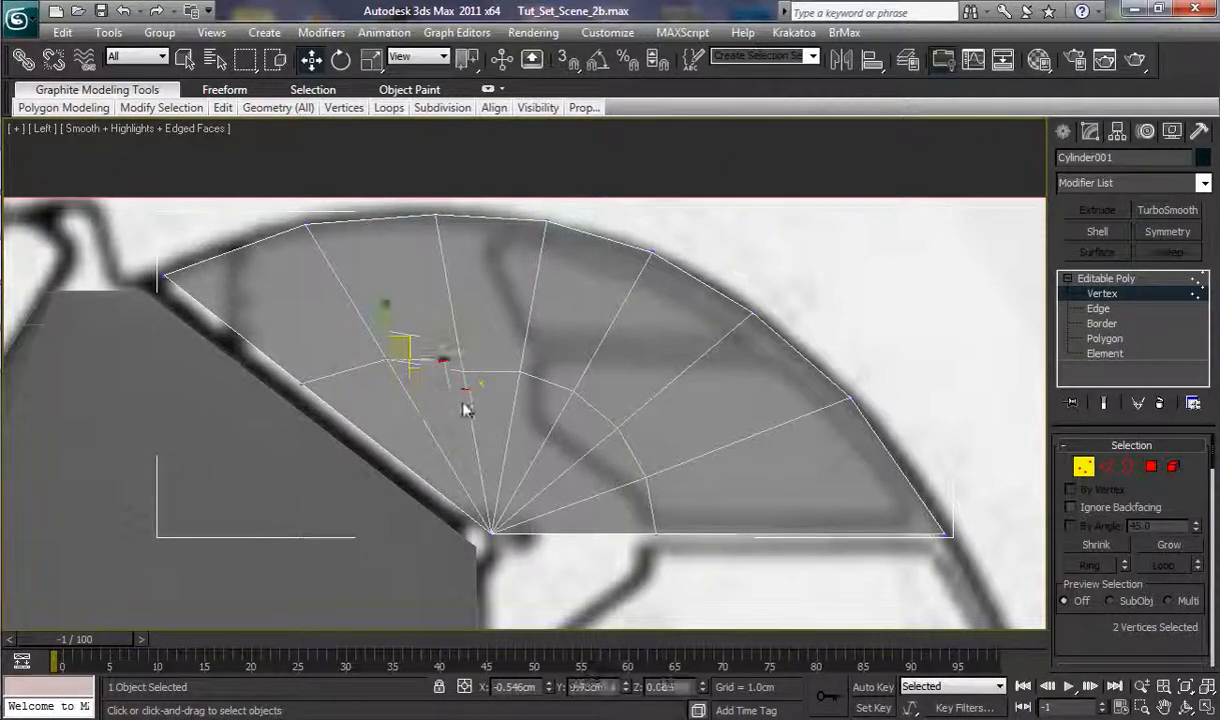
left_click_drag(479, 355, 476, 336)
left_click_drag(515, 397, 541, 343)
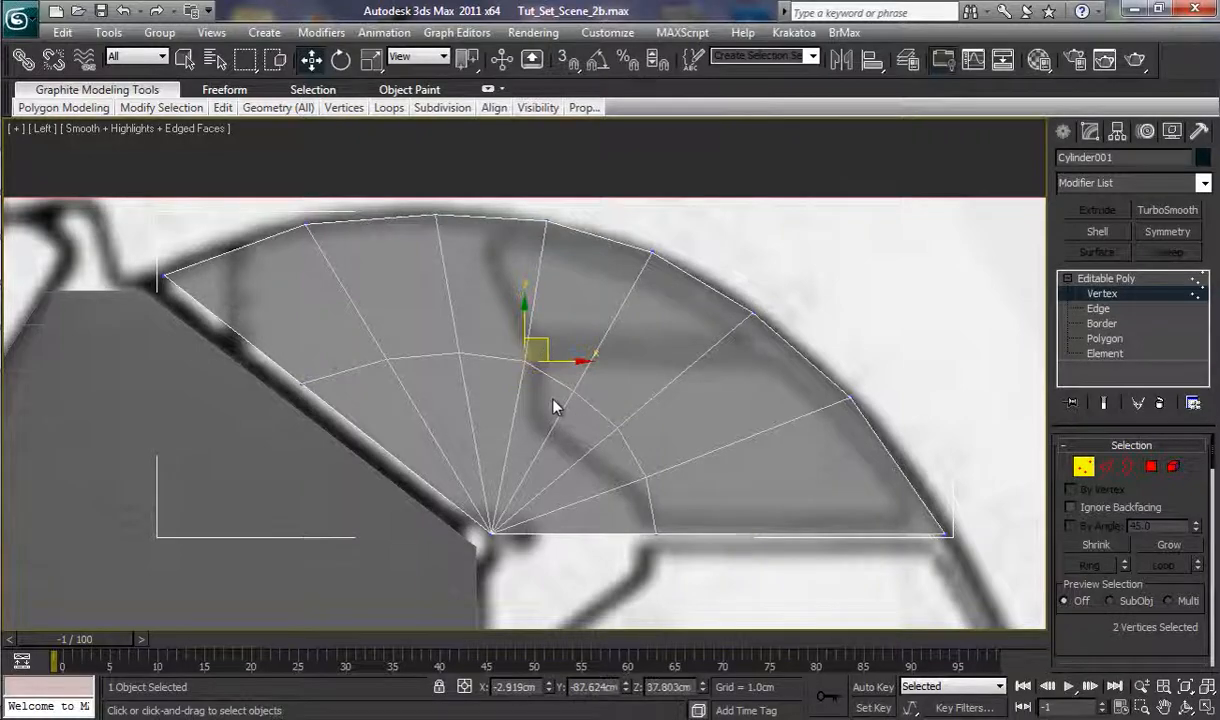
left_click_drag(553, 404, 657, 395)
left_click_drag(630, 462, 723, 517)
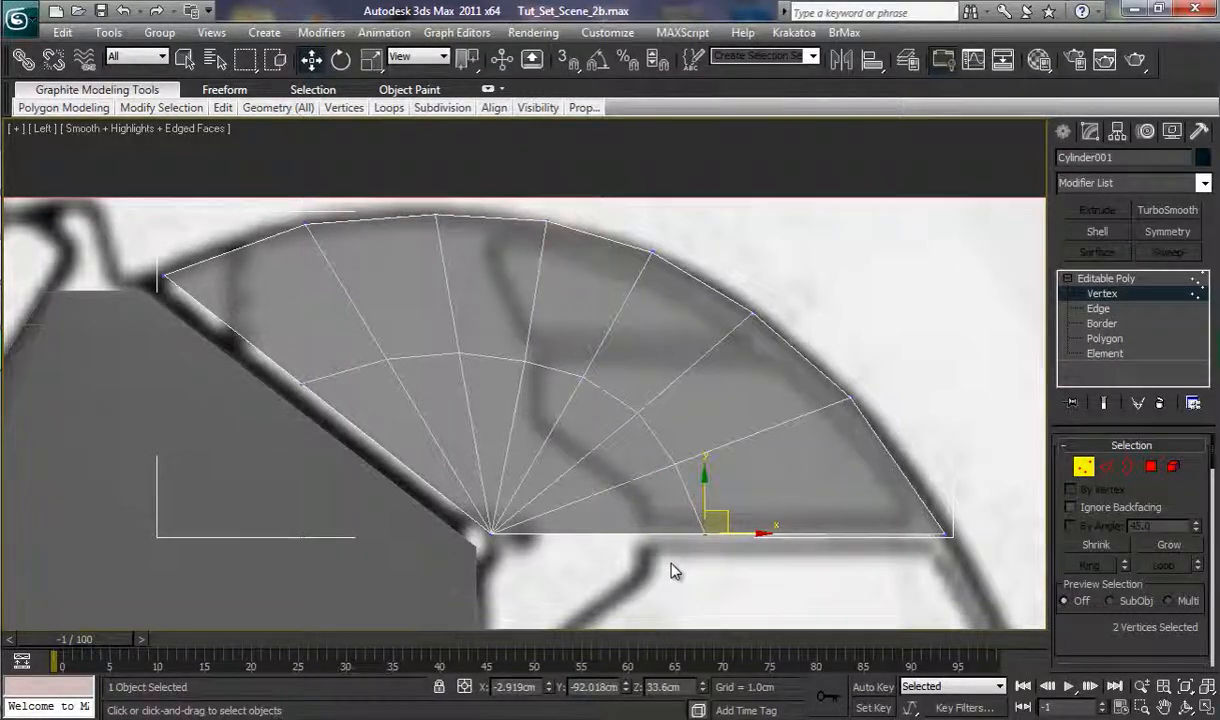
Step: In the Front view, move the whole cylinder section along X to about 11.4 cm so it sits over the vertical fin
key("f")
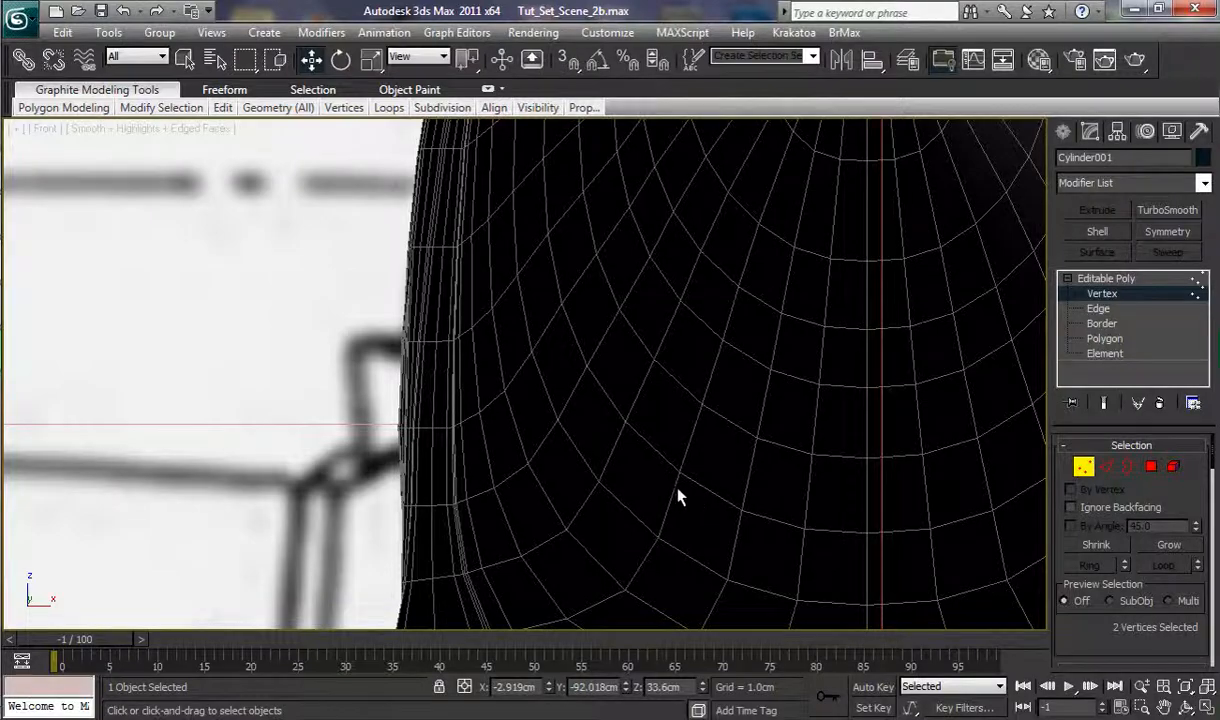
scroll(697, 612, "down", 8)
scroll(697, 612, "up", 3)
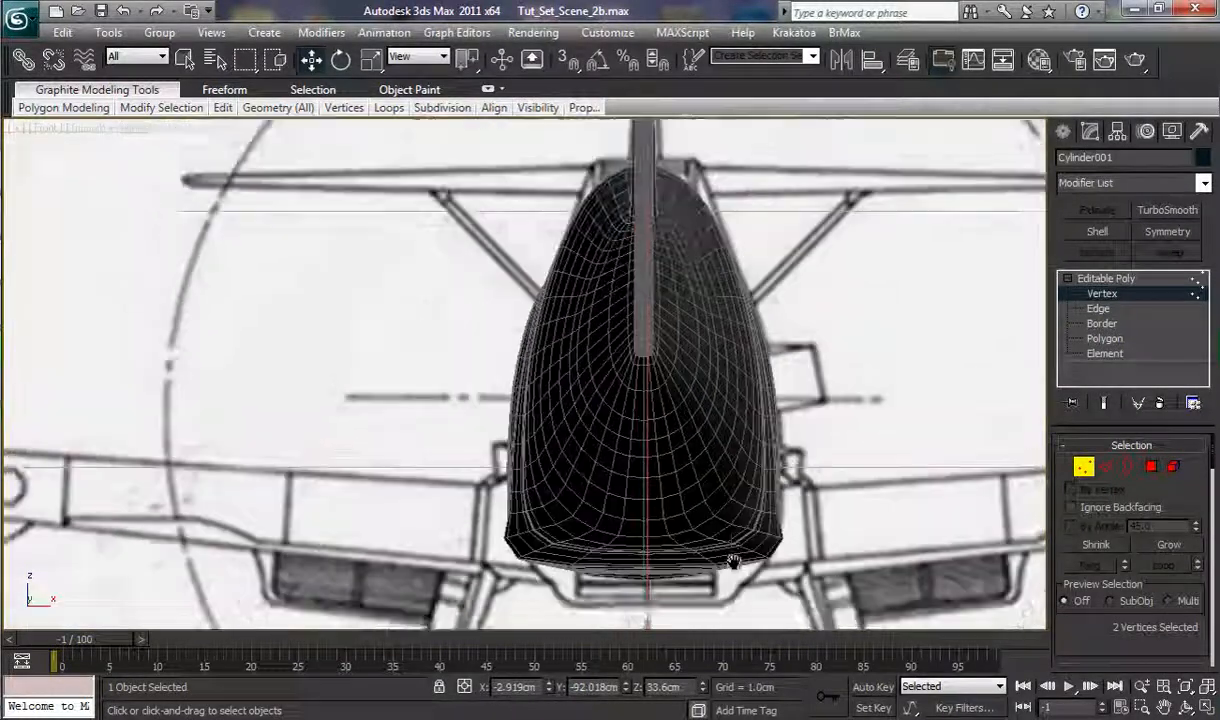
middle_click_drag(734, 562, 714, 719)
middle_click_drag(706, 211, 692, 269)
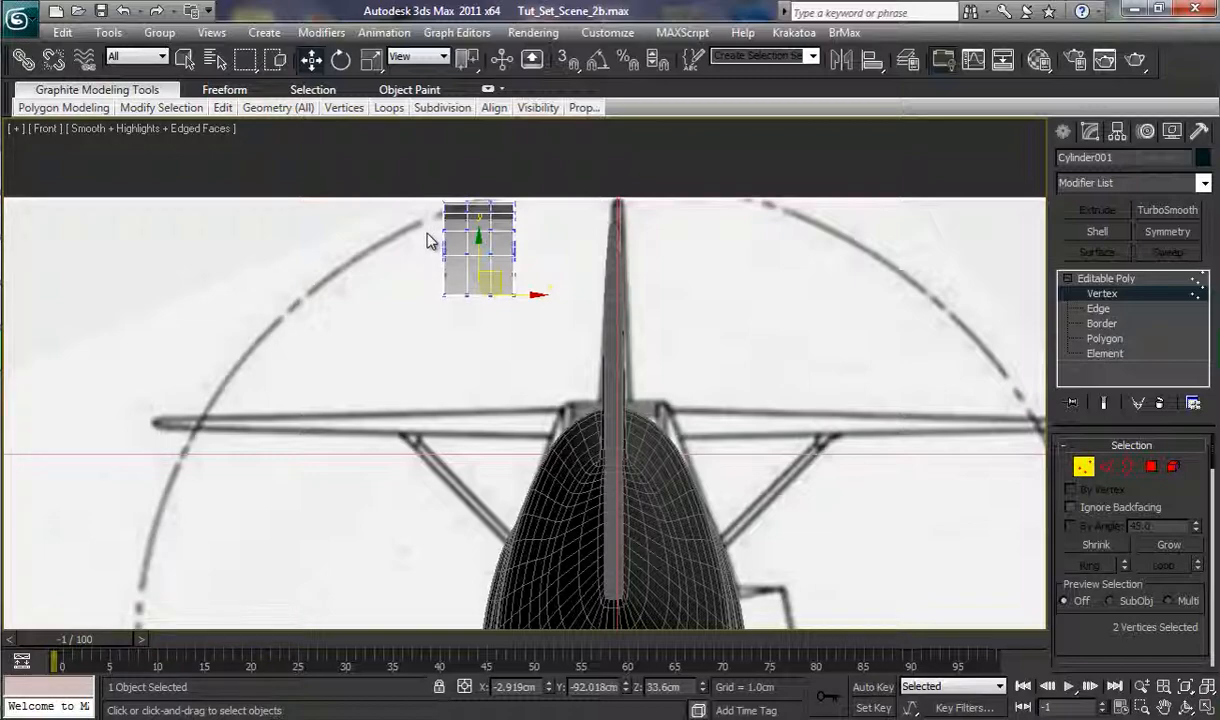
left_click(1118, 281)
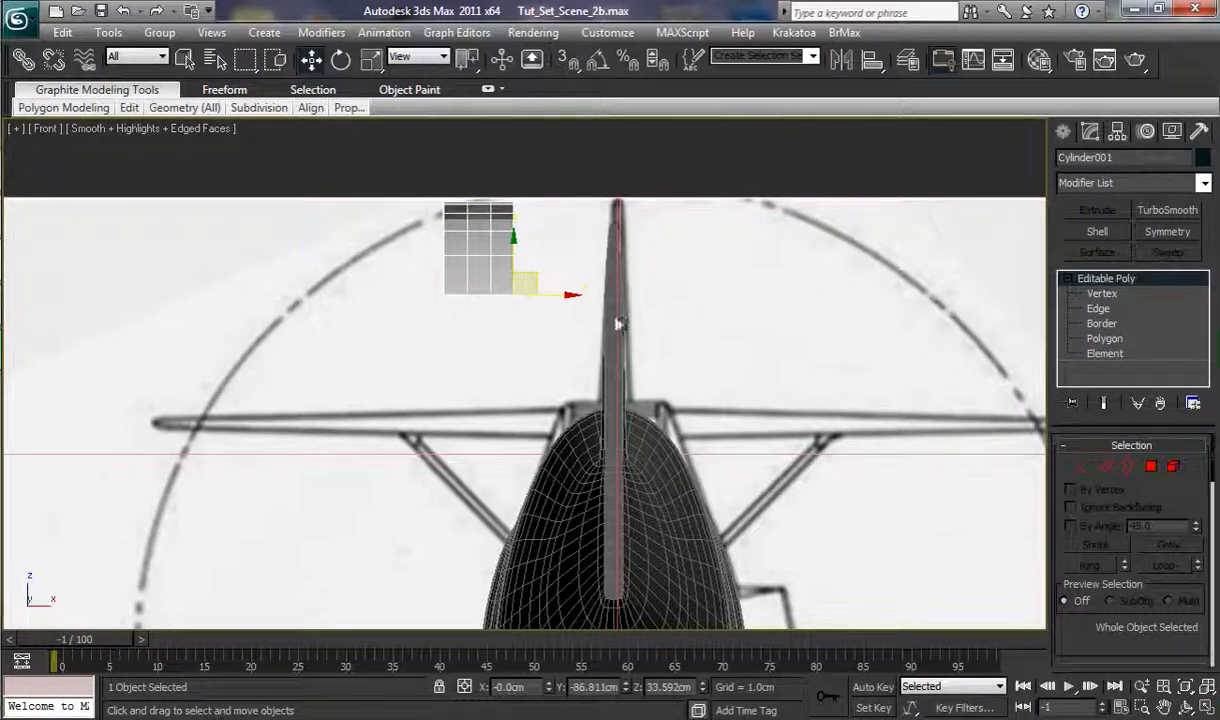
left_click_drag(570, 296, 701, 284)
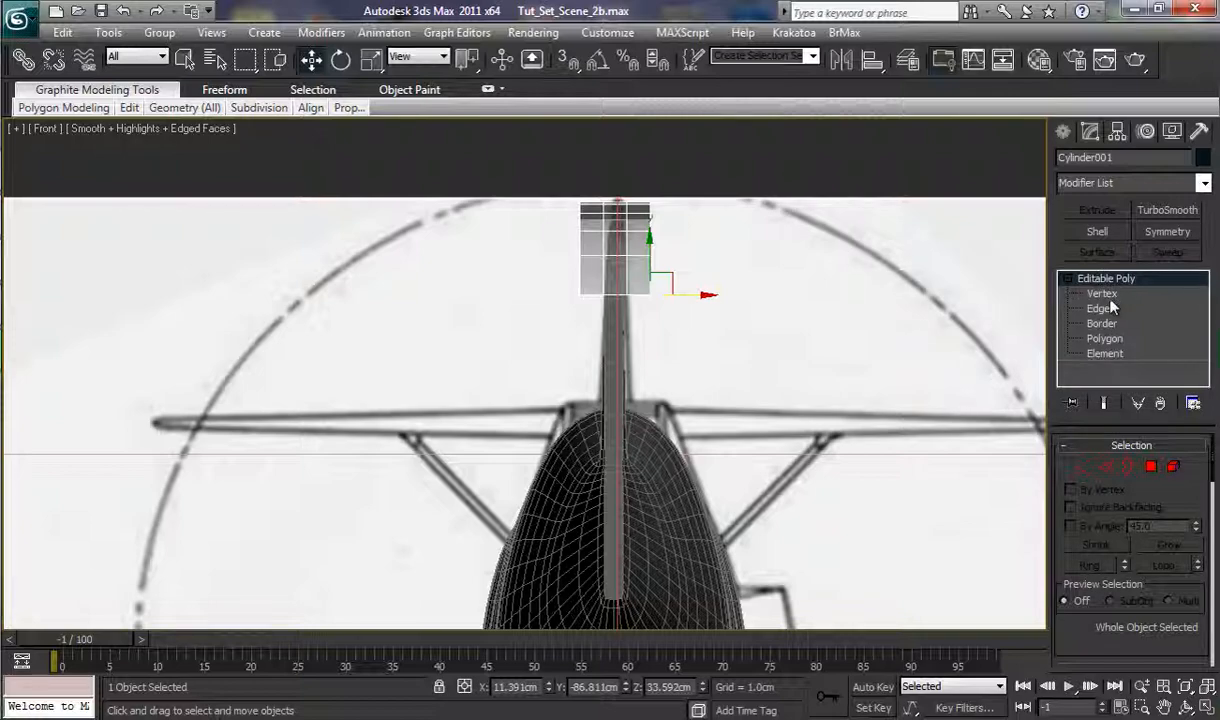
Step: Select all of the section's vertices and scale them along X to match the fin's thickness
left_click(1060, 292)
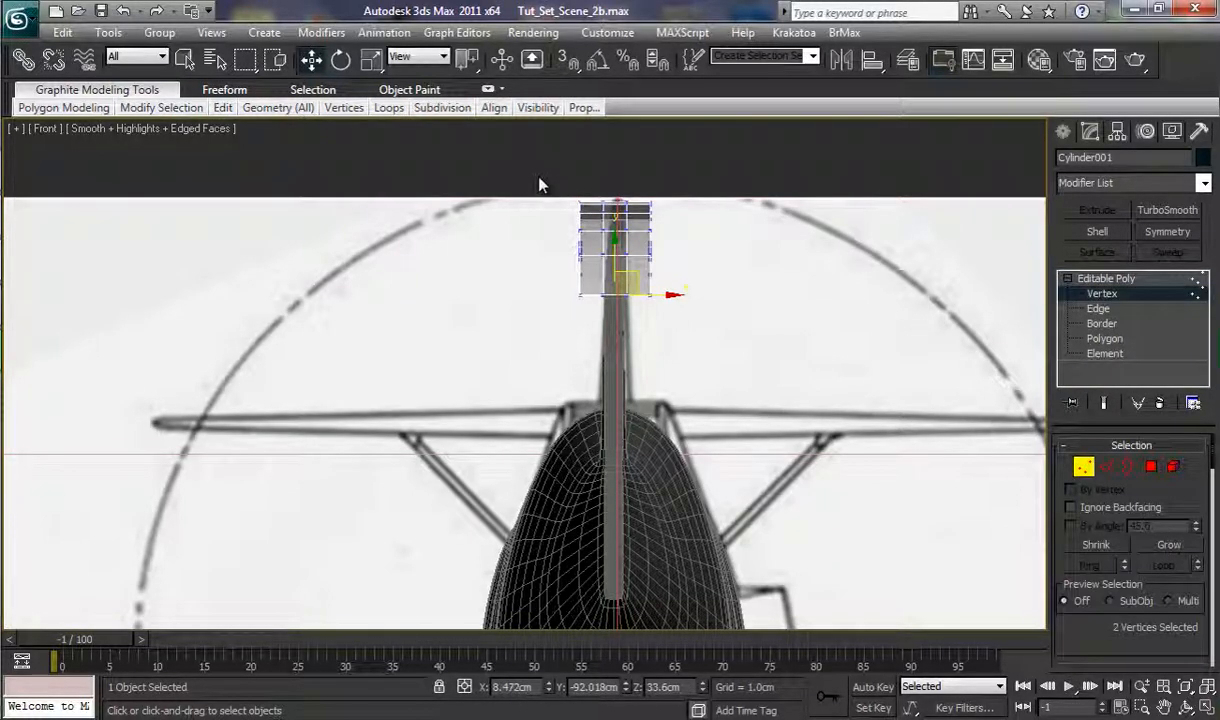
left_click_drag(538, 178, 695, 338)
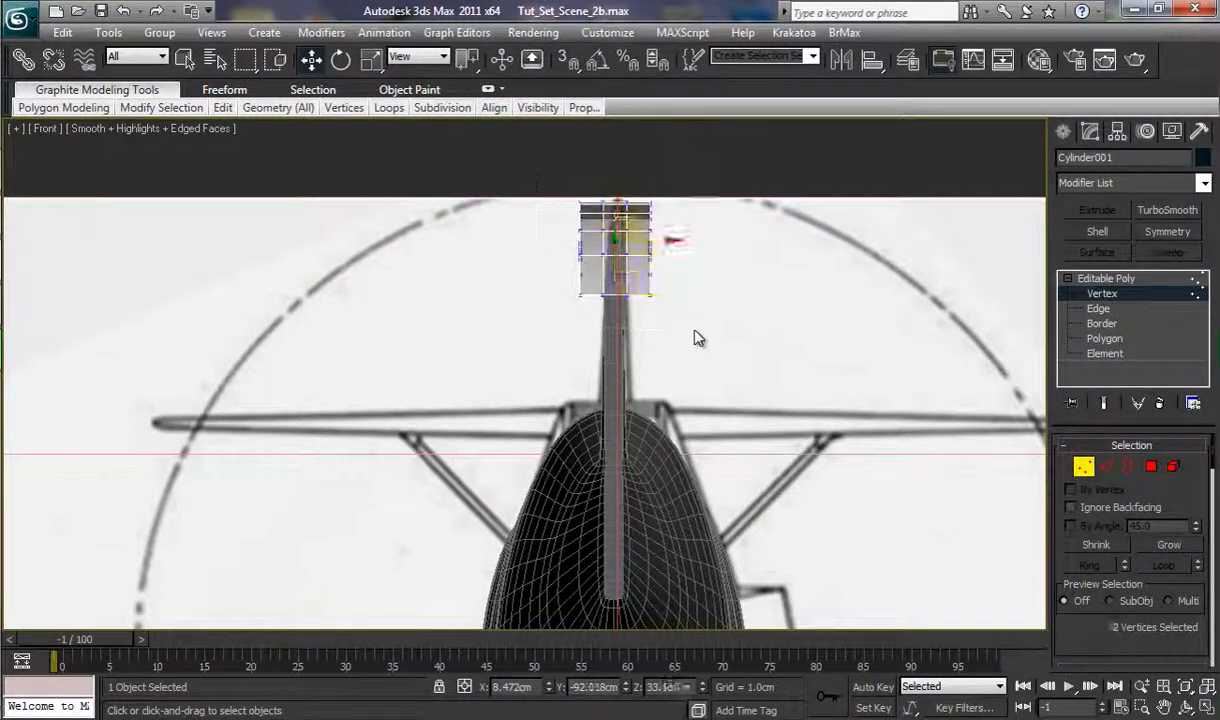
left_click(370, 60)
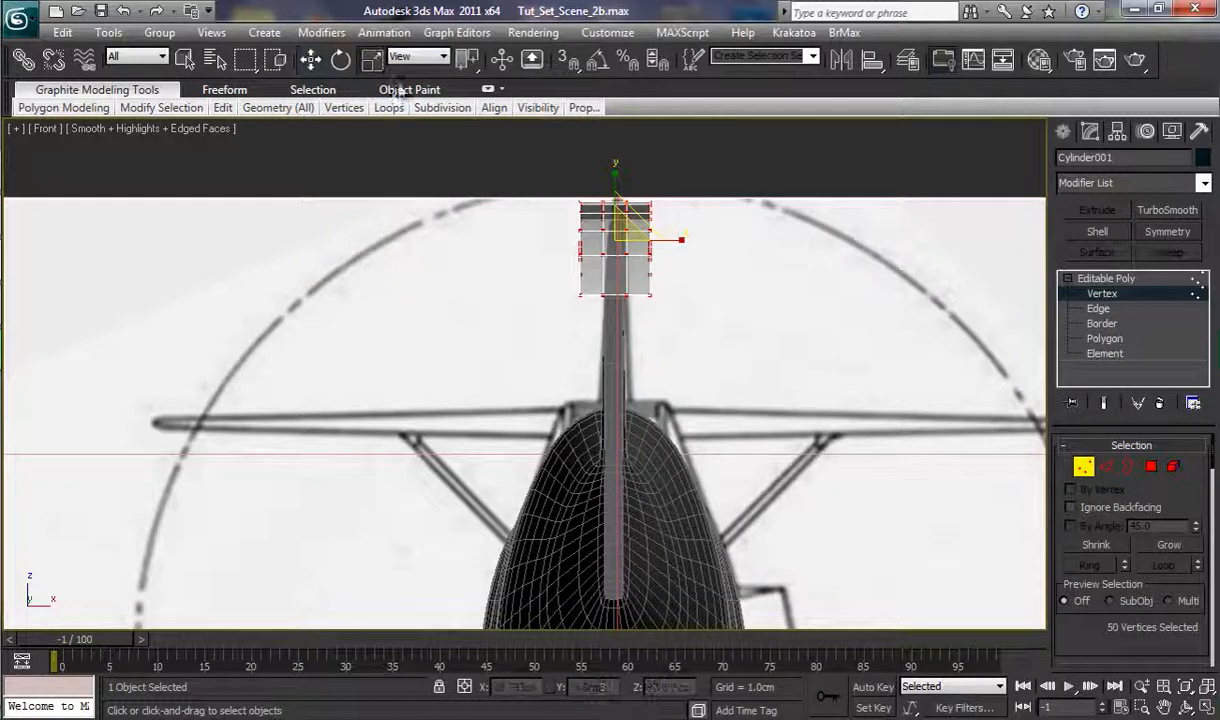
left_click_drag(682, 240, 545, 264)
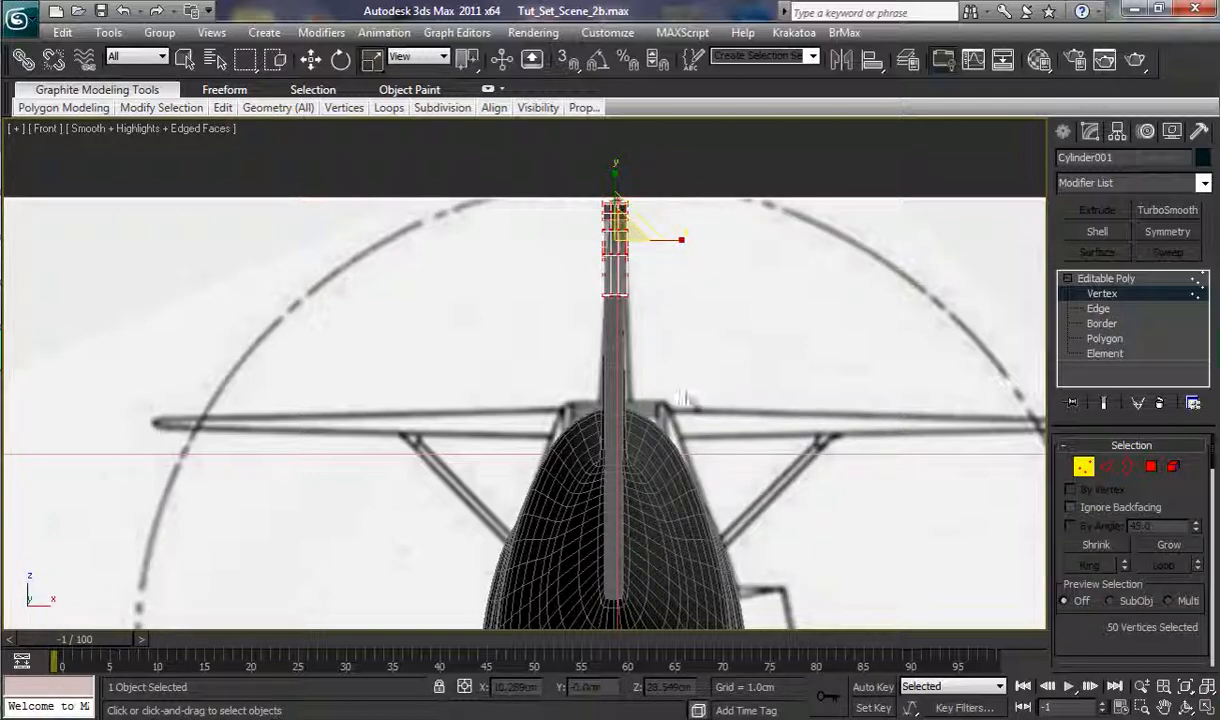
scroll(740, 390, "up", 5)
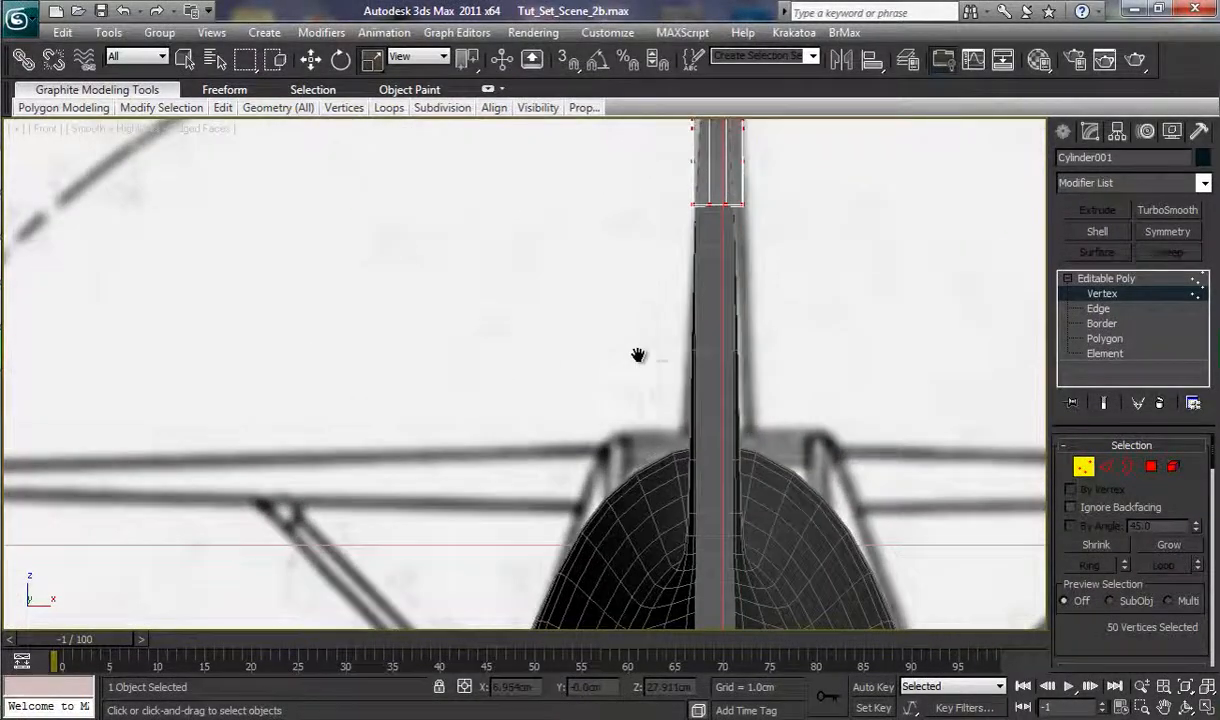
middle_click_drag(640, 354, 550, 558)
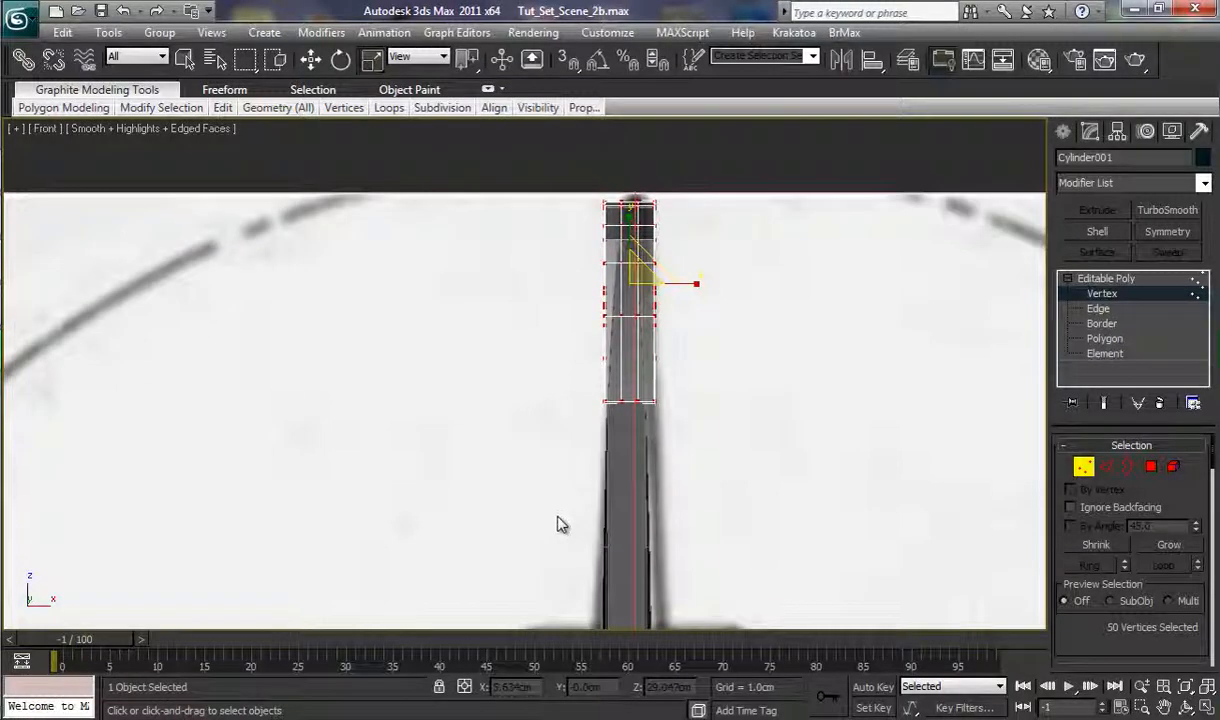
mouse_move(560, 515)
middle_mouse_down("ctrl+alt")
mouse_move(566, 466)
mouse_move(566, 492)
middle_mouse_up("ctrl+alt")
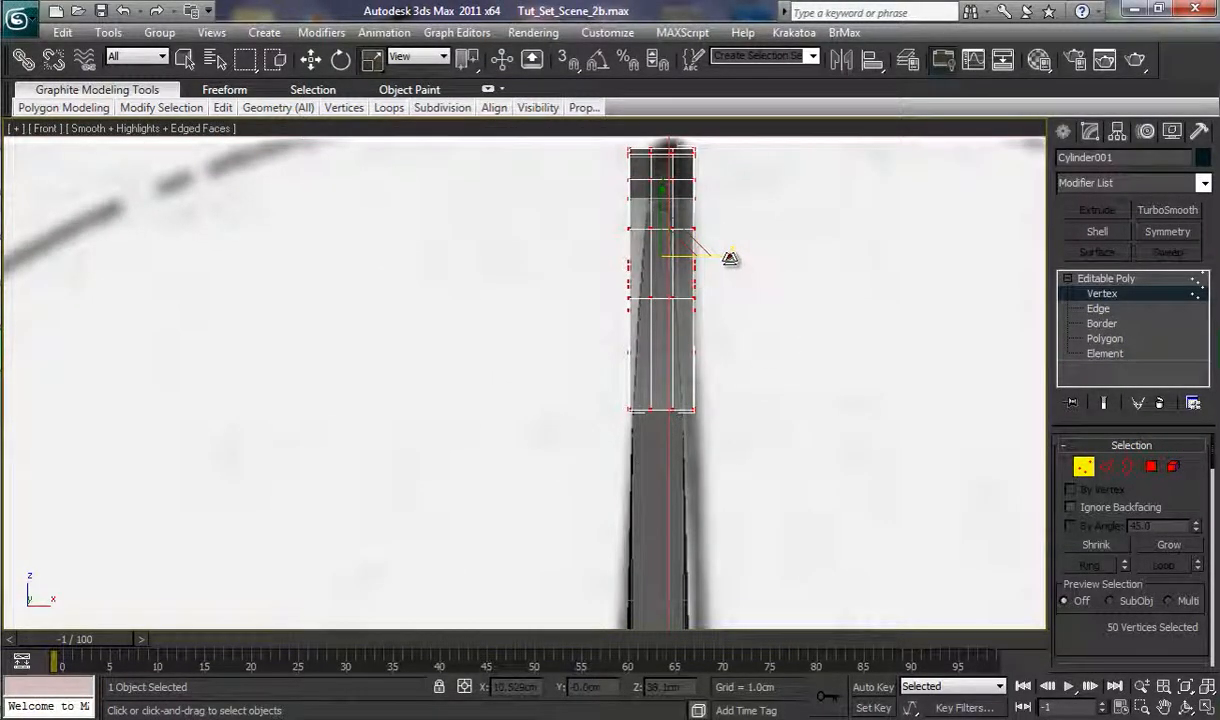
left_click_drag(728, 256, 710, 262)
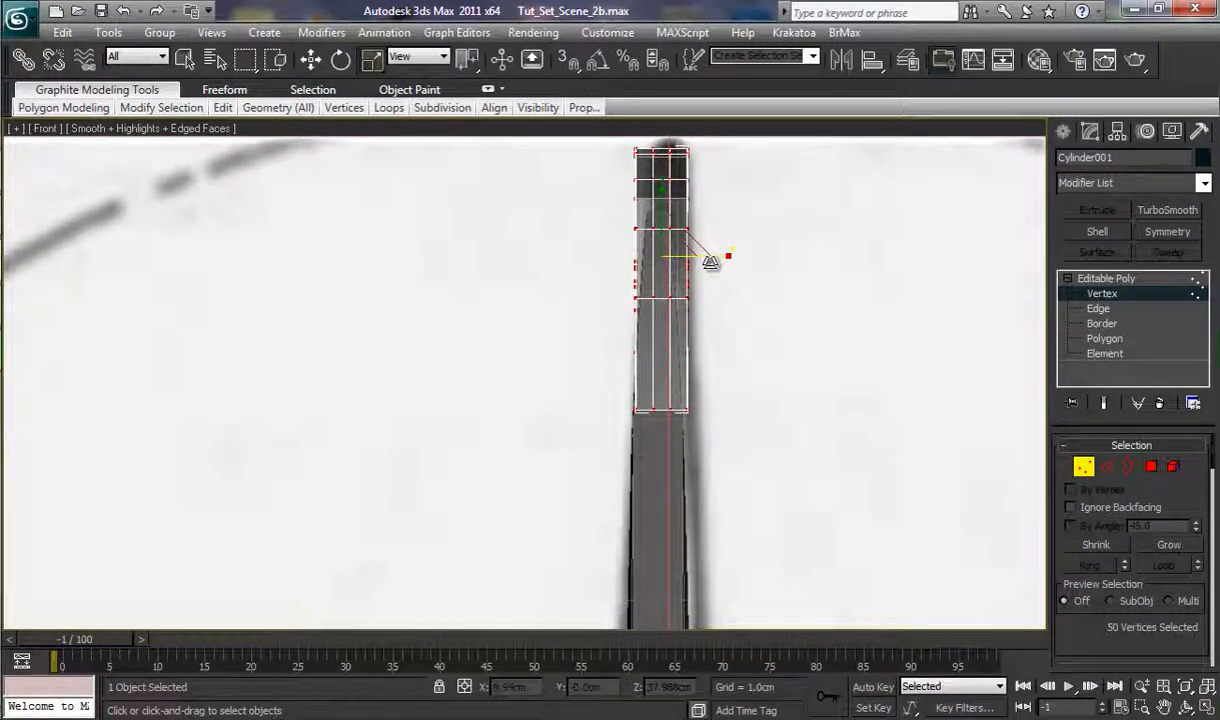
Step: Leave Vertex level and shift the narrowed section along X to about 11.2 cm to align it with the fin
left_click(1090, 294)
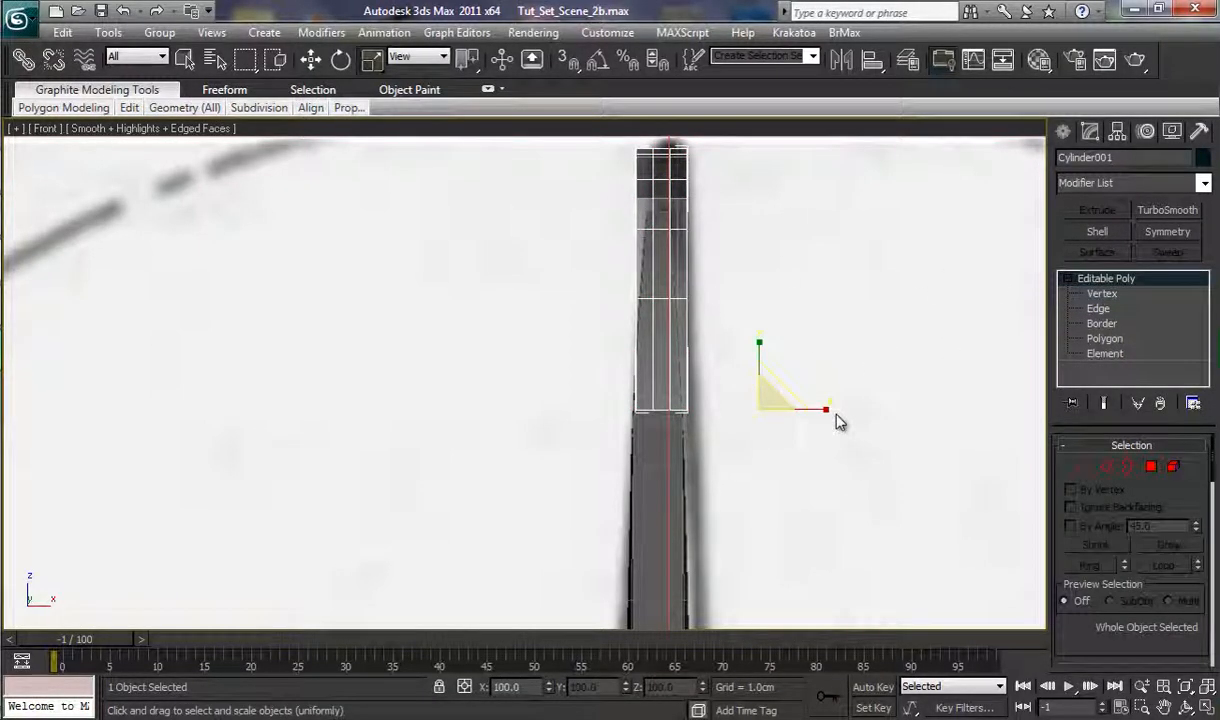
key("w")
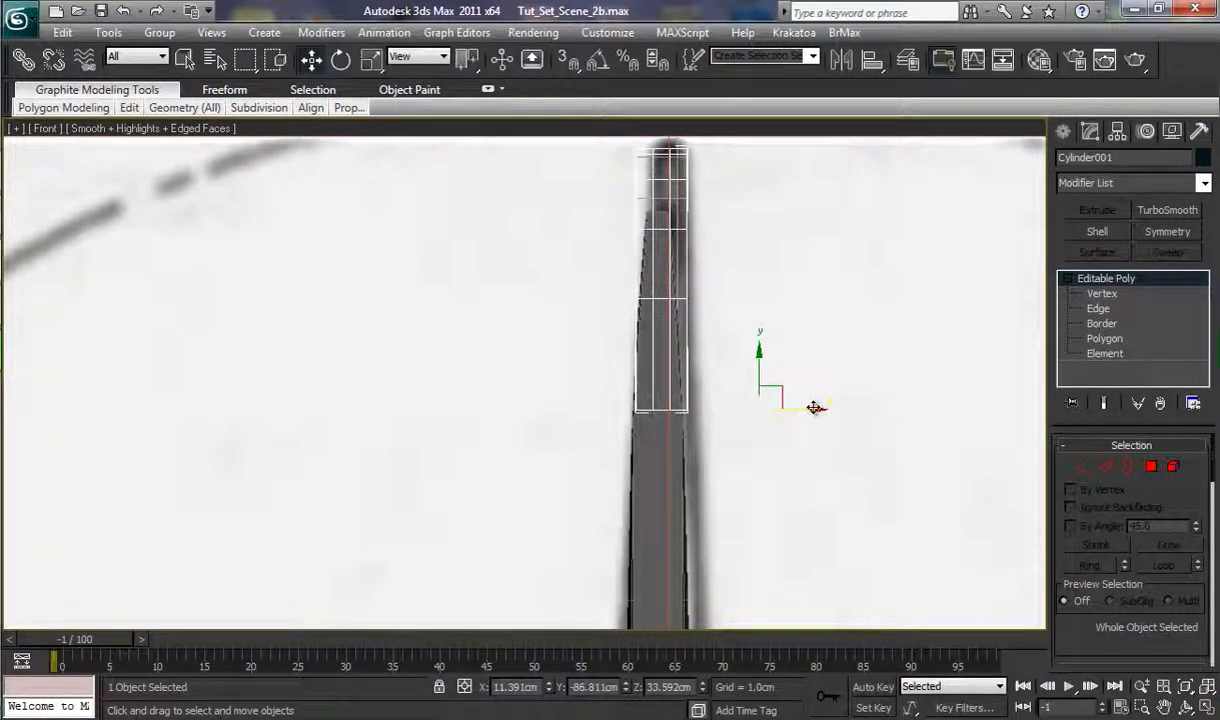
left_click_drag(815, 407, 810, 409)
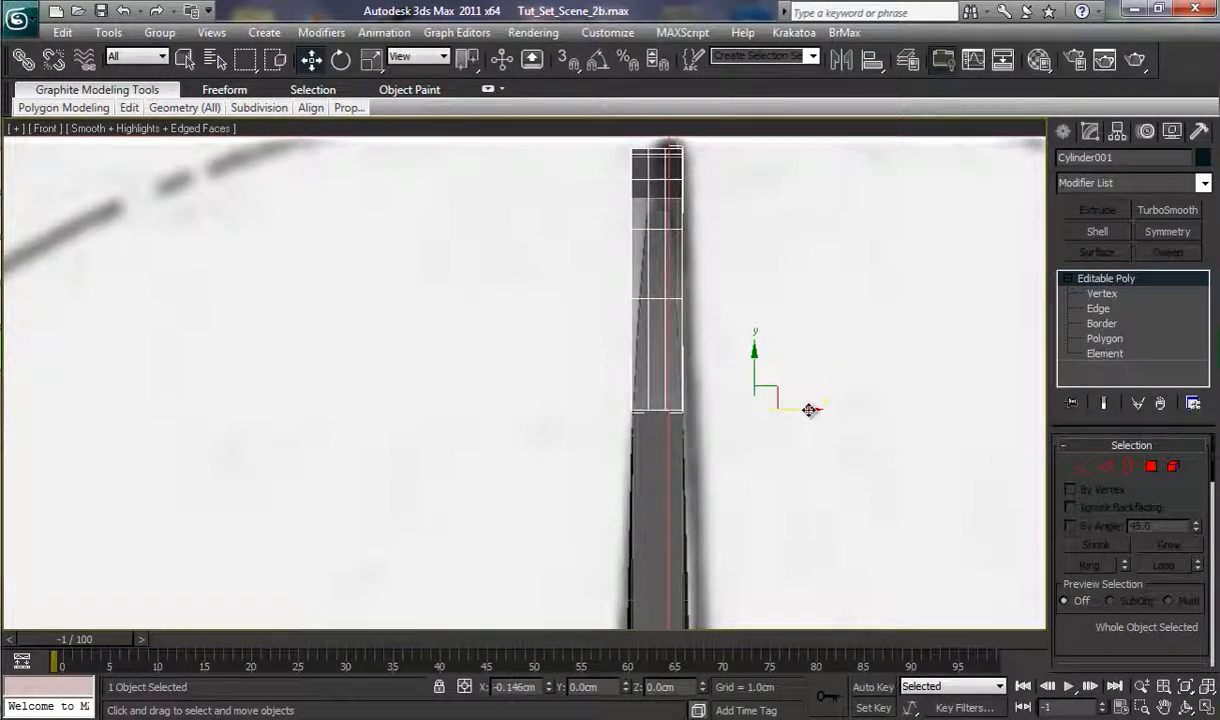
left_click_drag(809, 410, 809, 410)
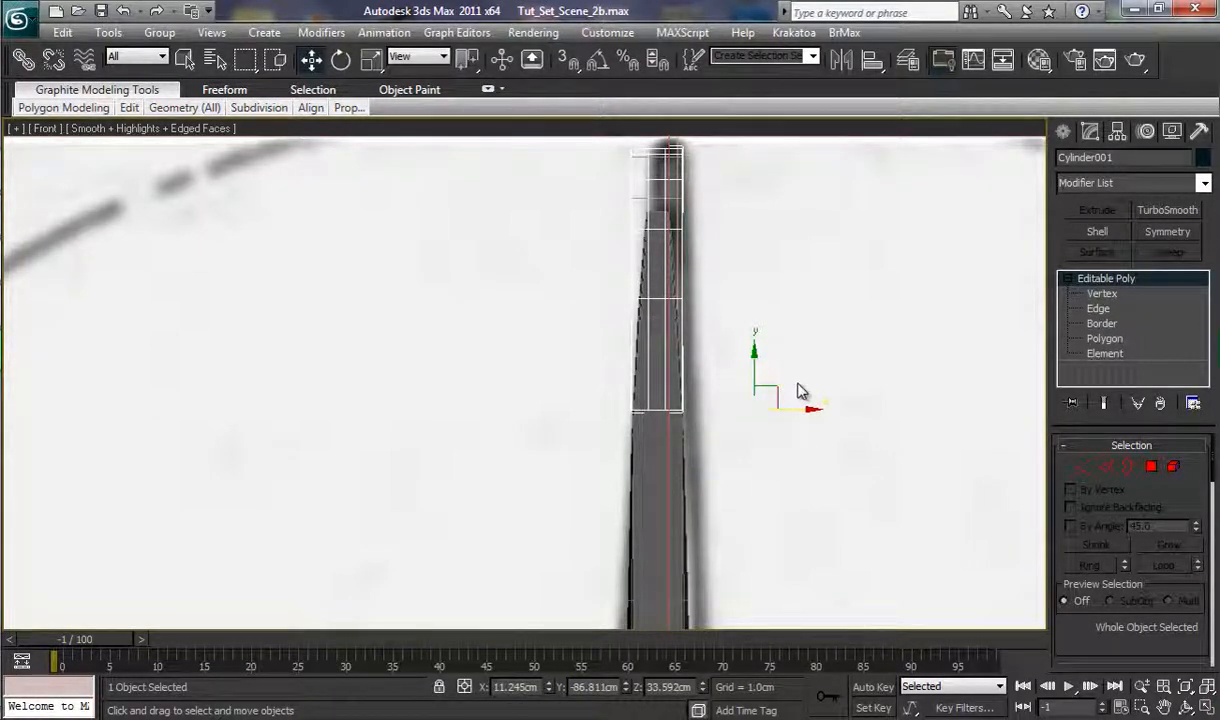
Step: Examine the narrowed rudder top against the fin and side blueprint in the Perspective view
key("p")
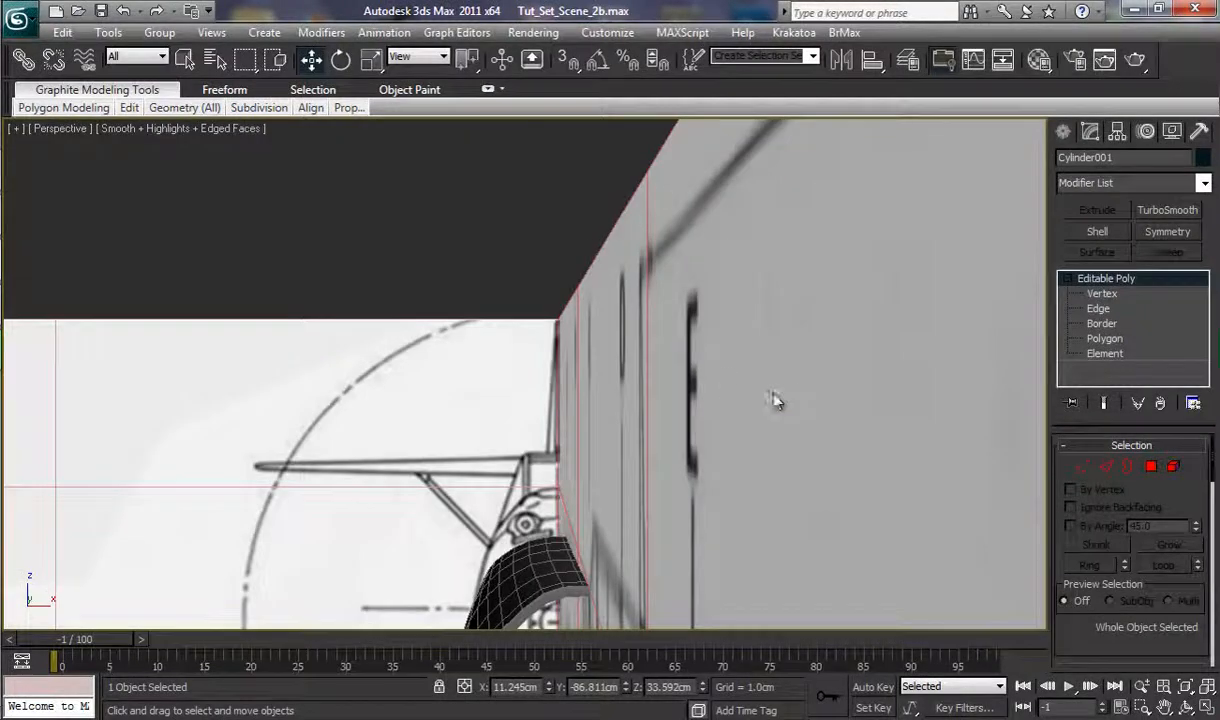
middle_click_drag(725, 298, 664, 28, "ctrl+alt")
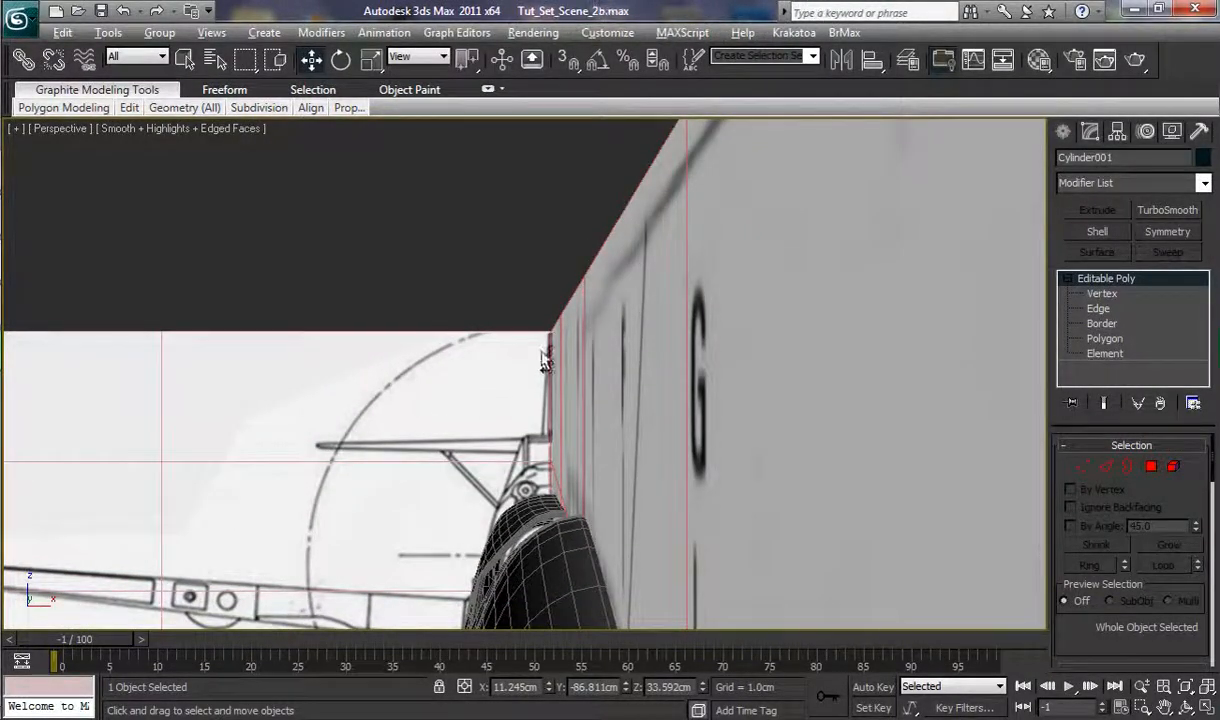
middle_click_drag(578, 285, 618, 668, "alt")
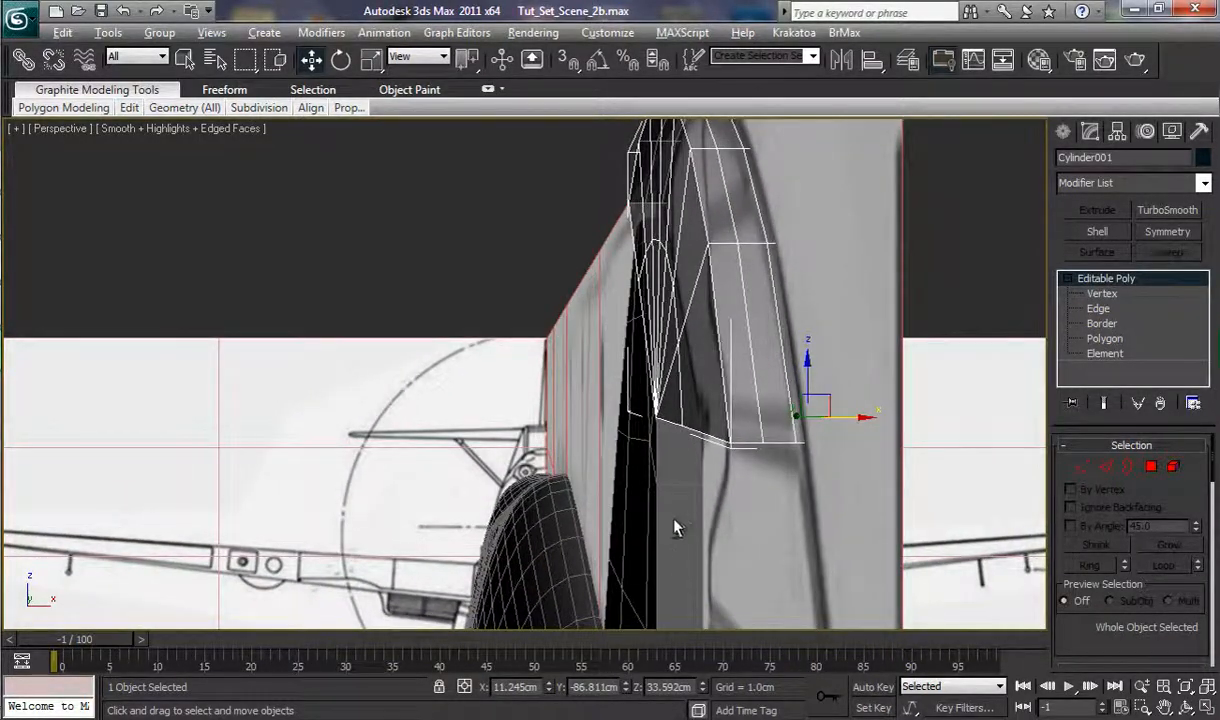
middle_click_drag(675, 527, 822, 540, "alt")
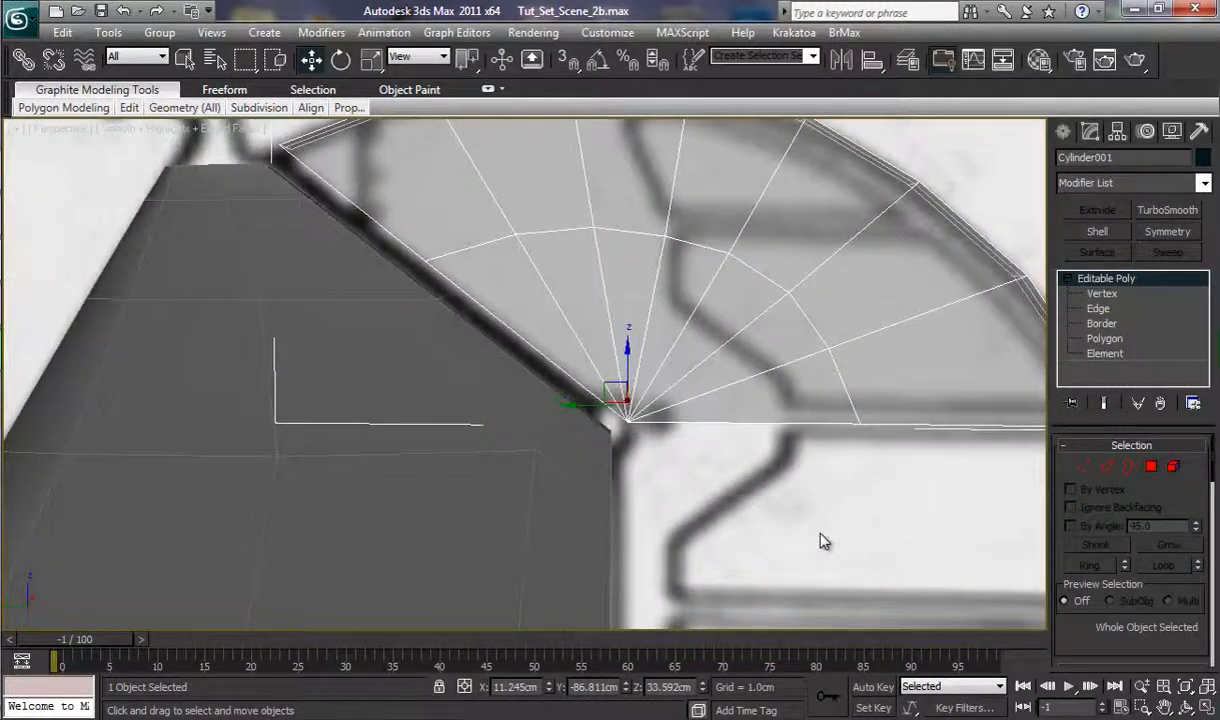
Step: Select the vertices along the rudder top's outer curved rim and scale them along X to taper it to a thin edge
middle_click_drag(783, 443, 762, 522, "alt")
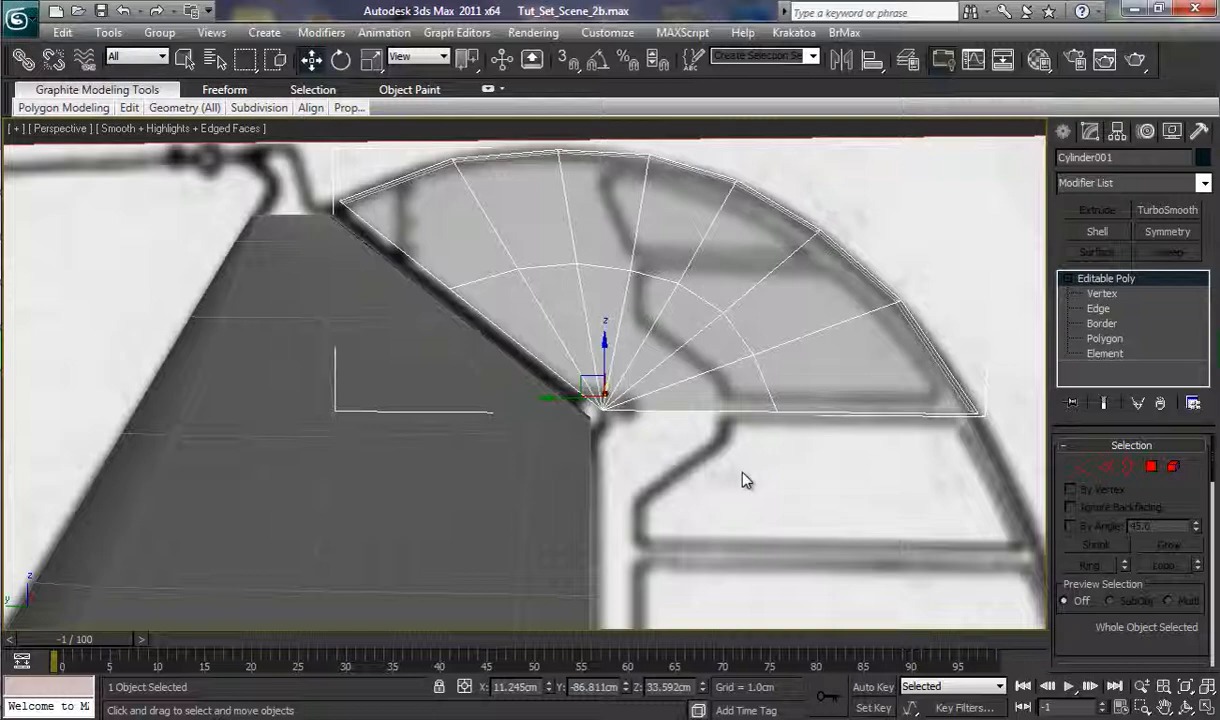
left_click(1100, 294)
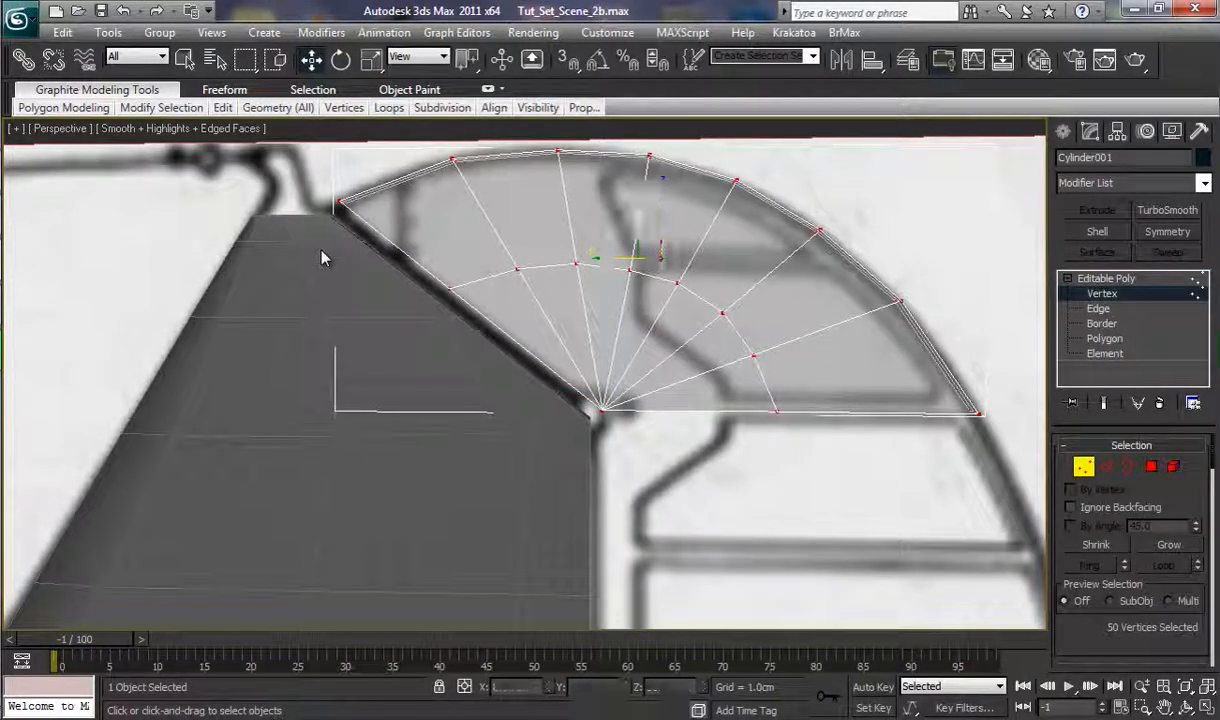
left_click_drag(293, 156, 352, 210)
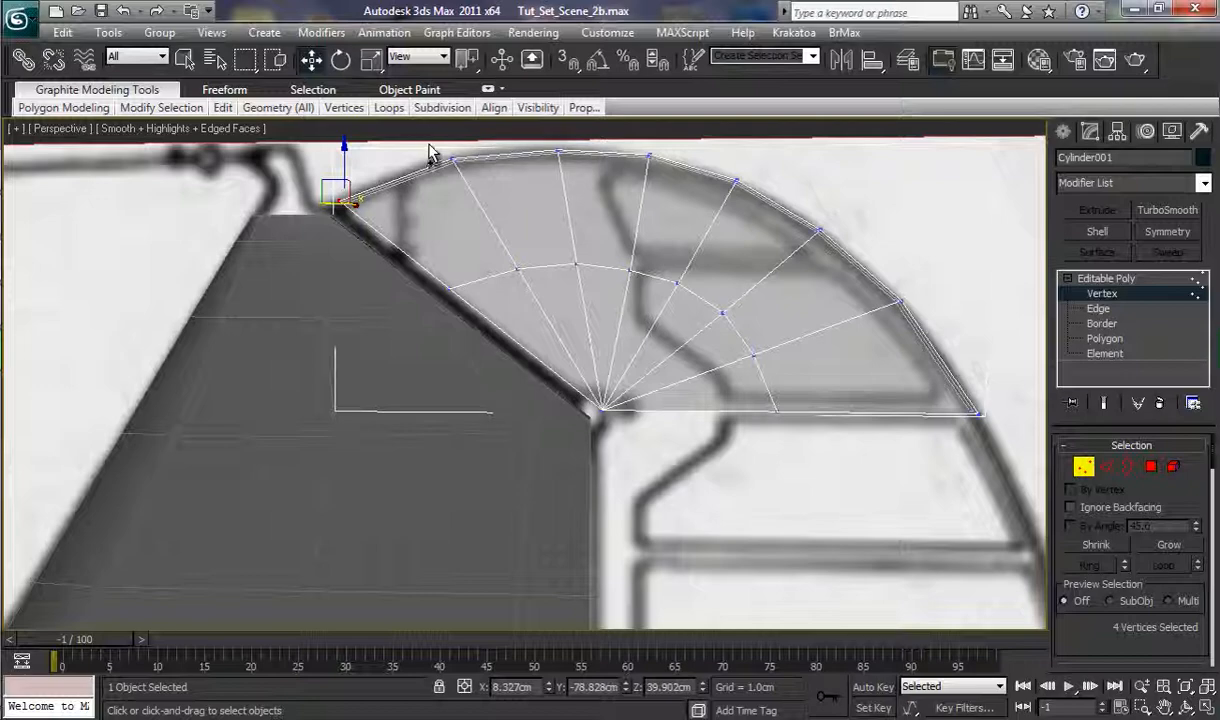
left_click_drag(428, 145, 1005, 466)
left_click_drag(958, 240, 801, 413, "ctrl")
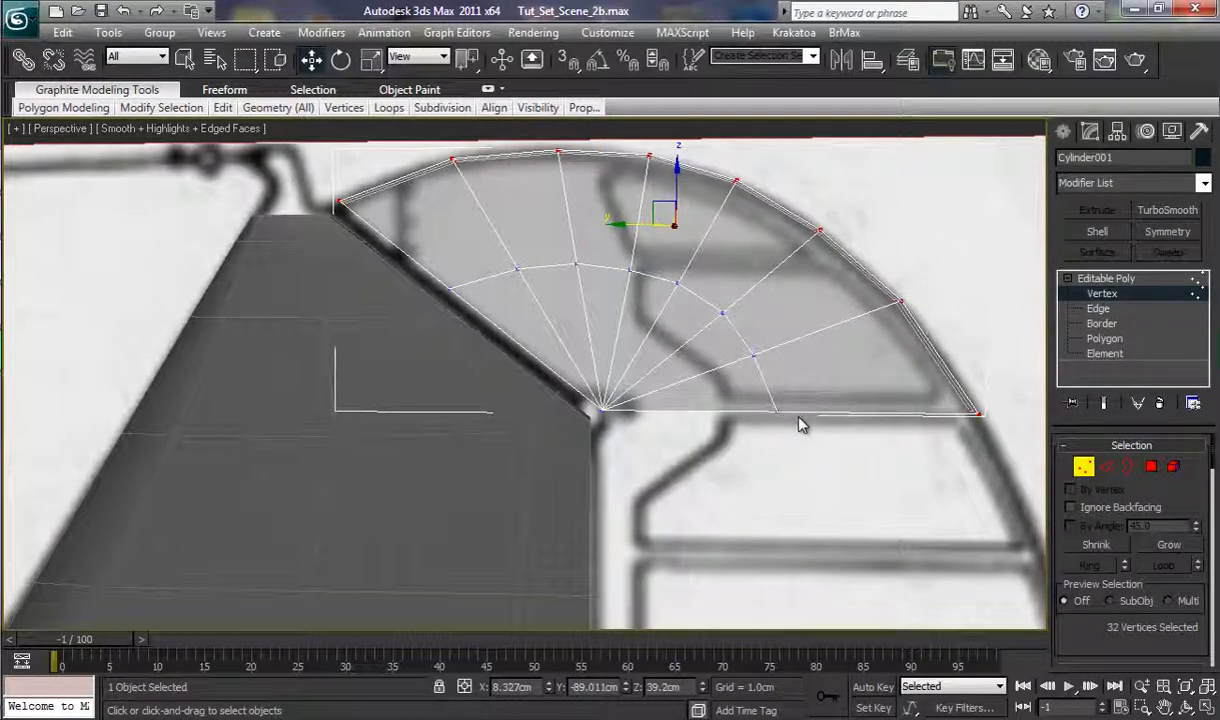
middle_click_drag(800, 425, 640, 462, "alt")
key("r")
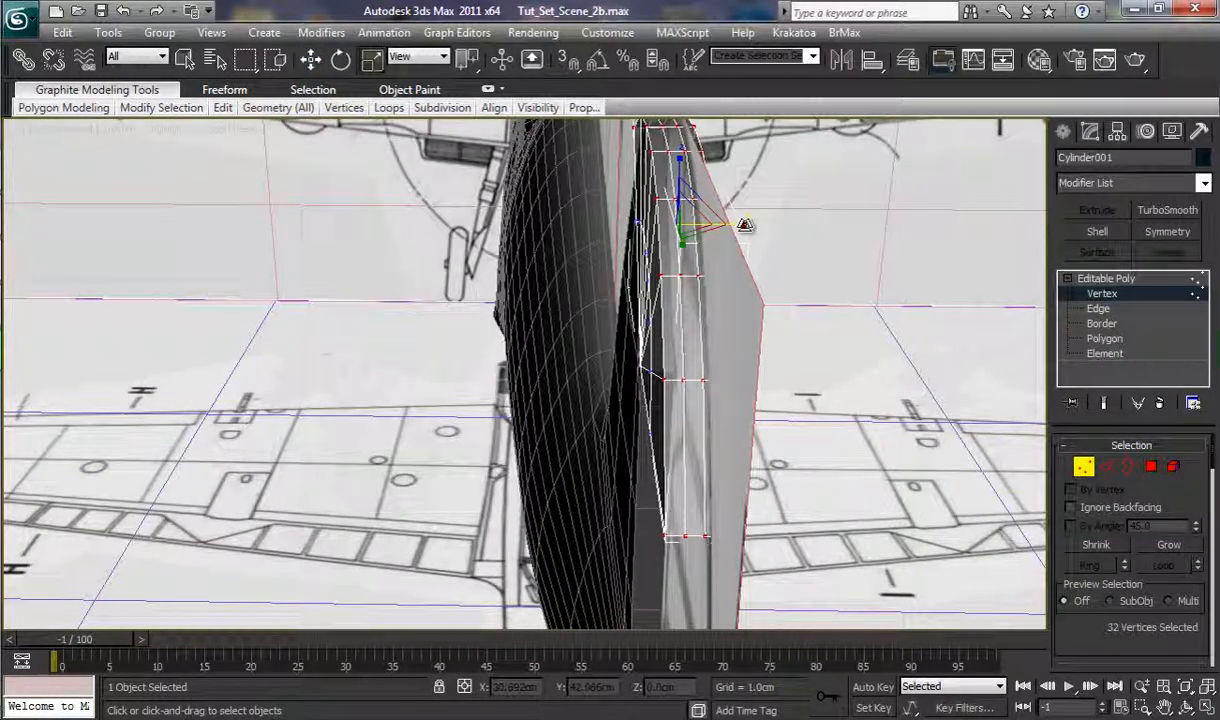
left_click_drag(745, 225, 390, 285)
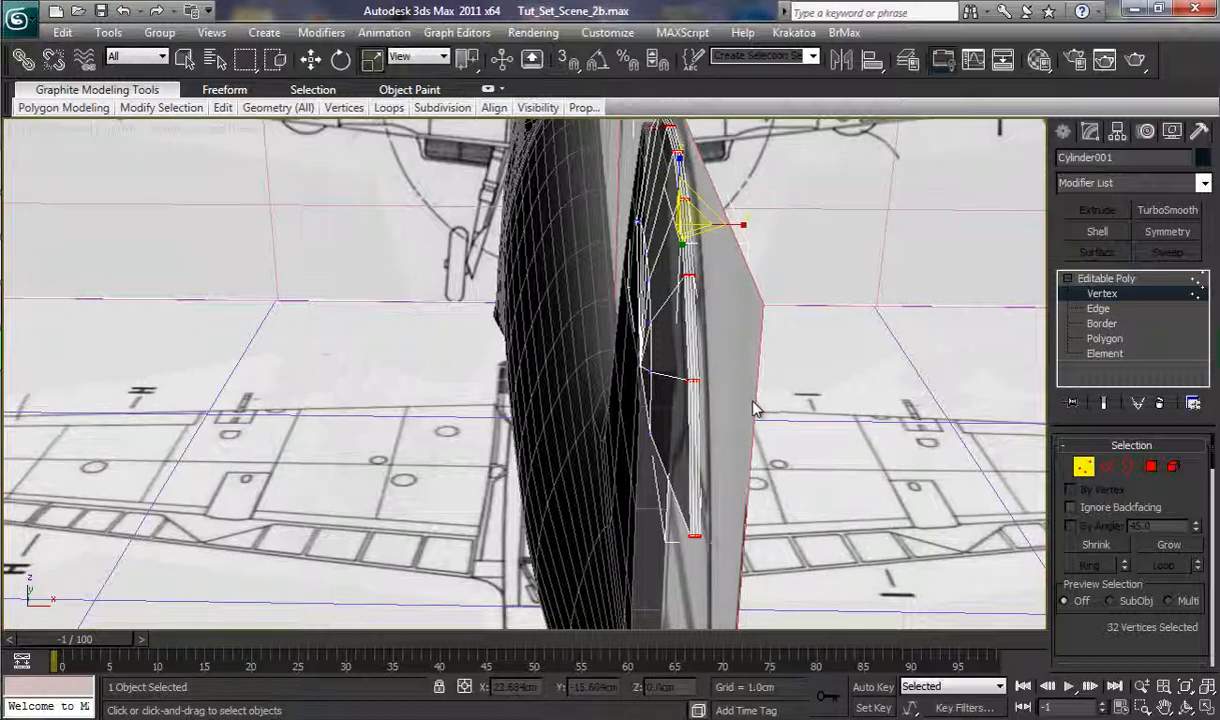
Step: Hide the Ref_Material layer to clear the blueprints from the scene
middle_click_drag(741, 399, 1005, 383, "alt")
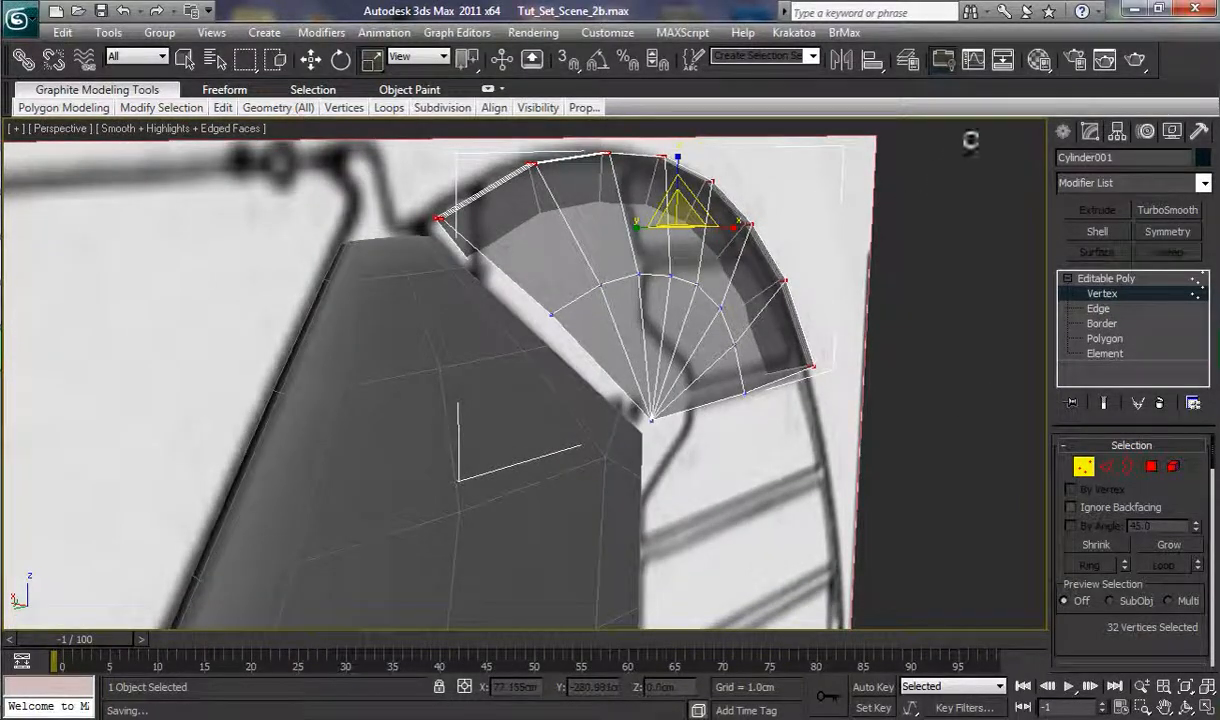
left_click(910, 60)
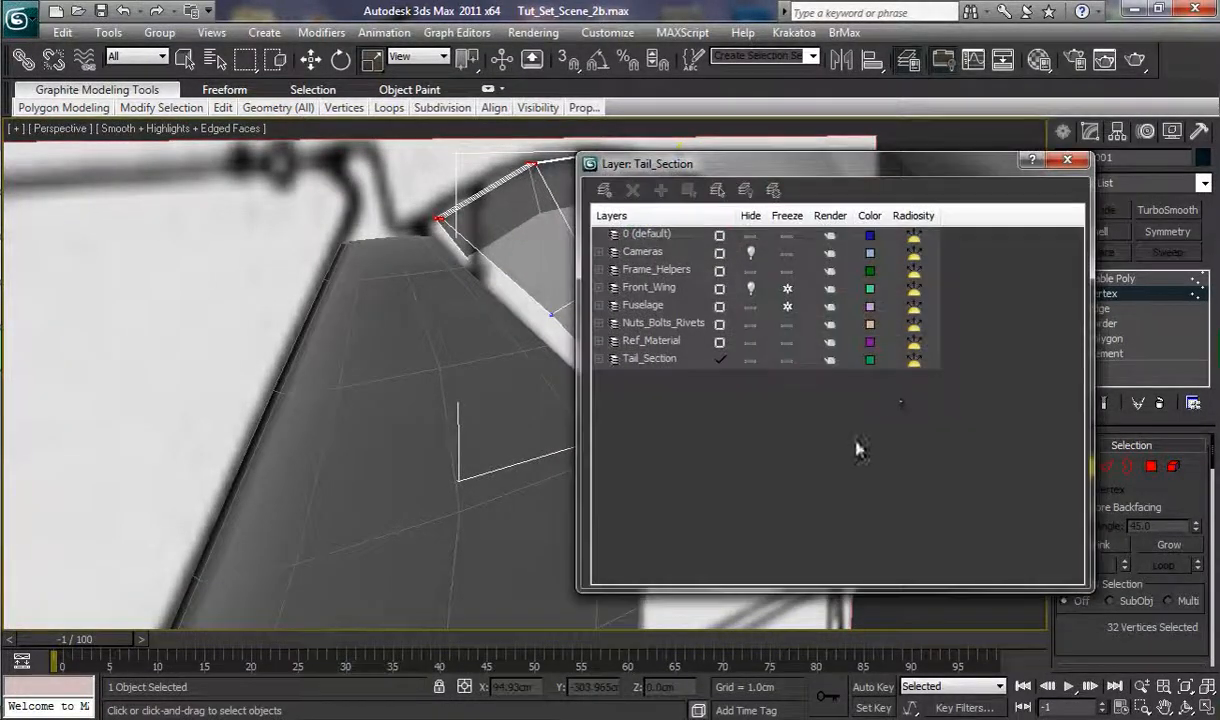
left_click(750, 343)
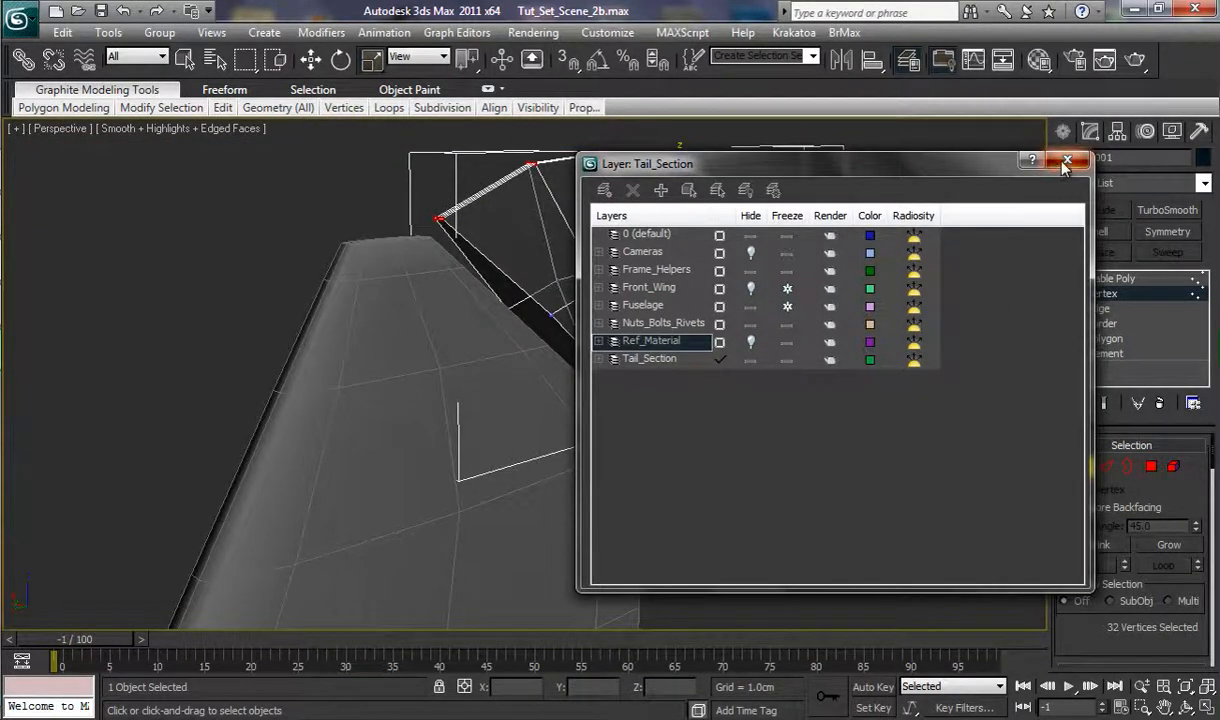
left_click(1066, 162)
Step: Select the 16 vertices of the rudder top's middle ring on both sides and scale them to about 65% along X
scroll(740, 430, "up", 3)
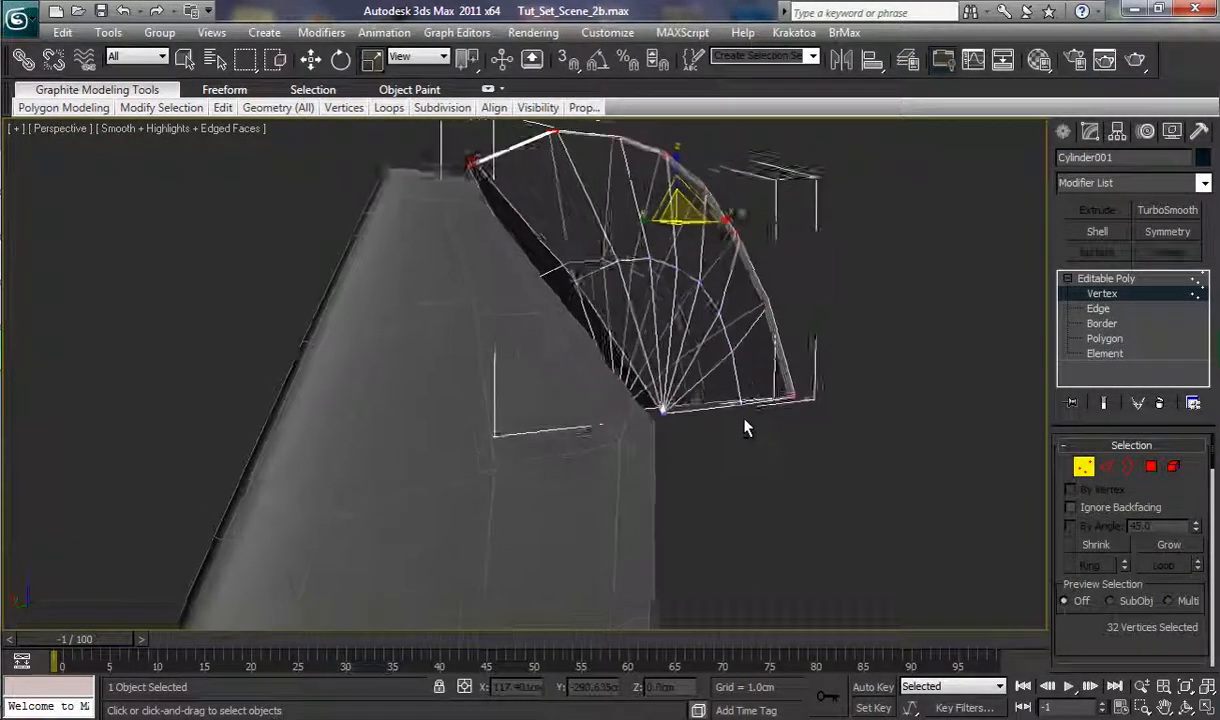
mouse_move(745, 428)
middle_mouse_down("alt")
mouse_move(750, 414)
mouse_move(708, 442)
mouse_move(741, 455)
mouse_move(767, 437)
middle_mouse_up("alt")
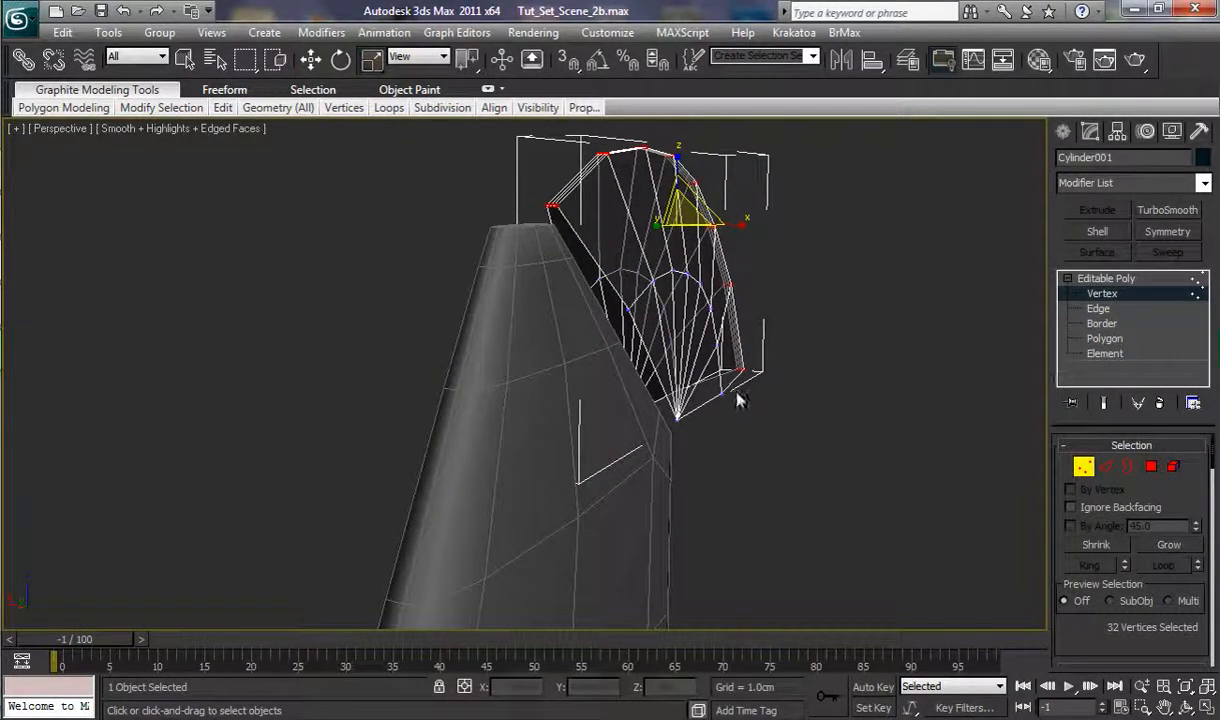
middle_click_drag(787, 428, 770, 436, "alt")
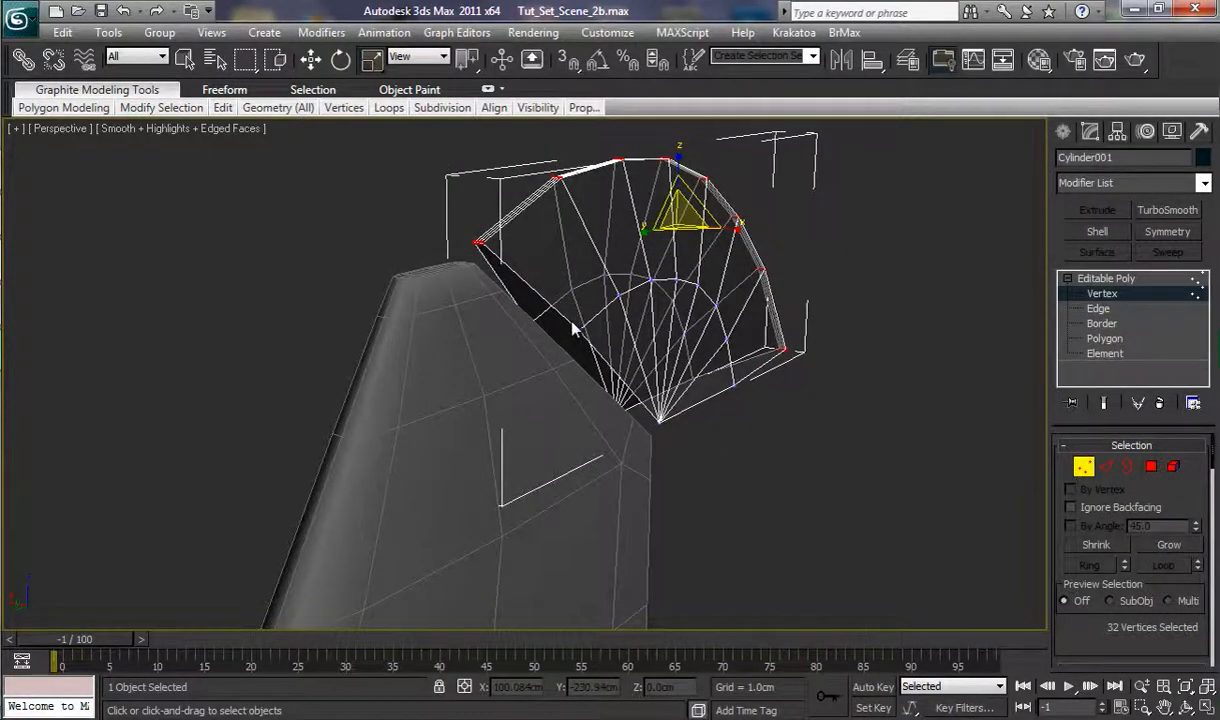
left_click_drag(491, 290, 626, 344)
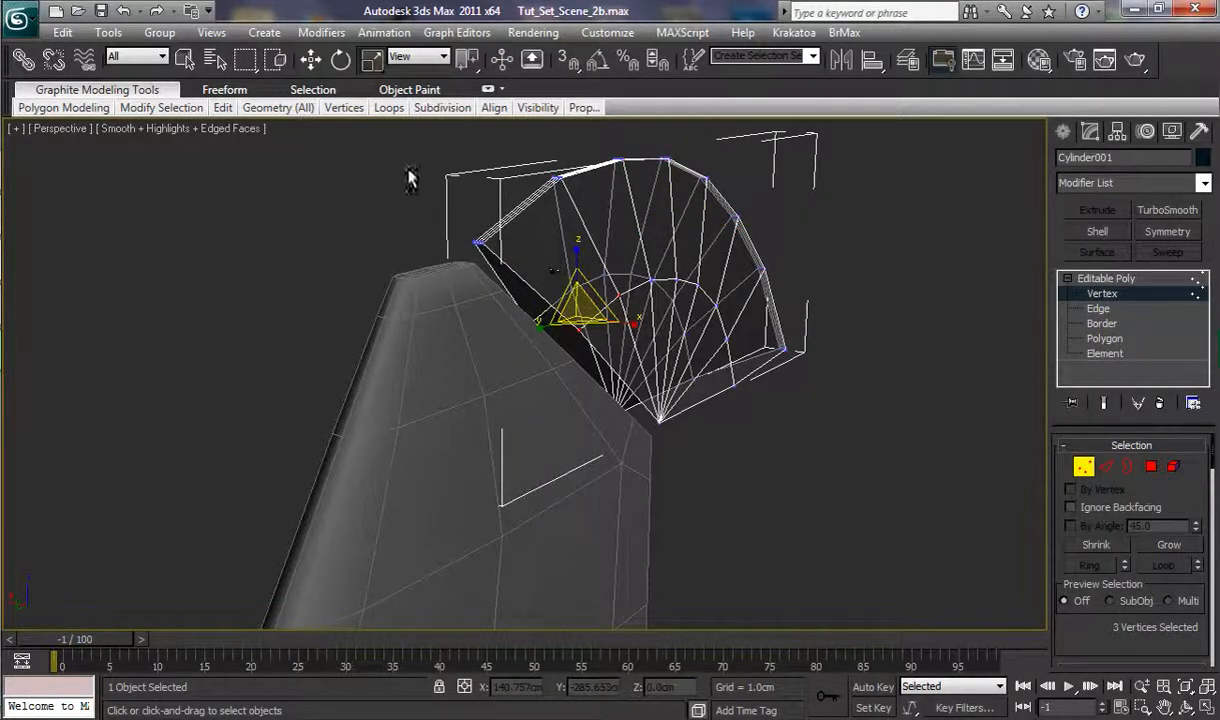
key("w")
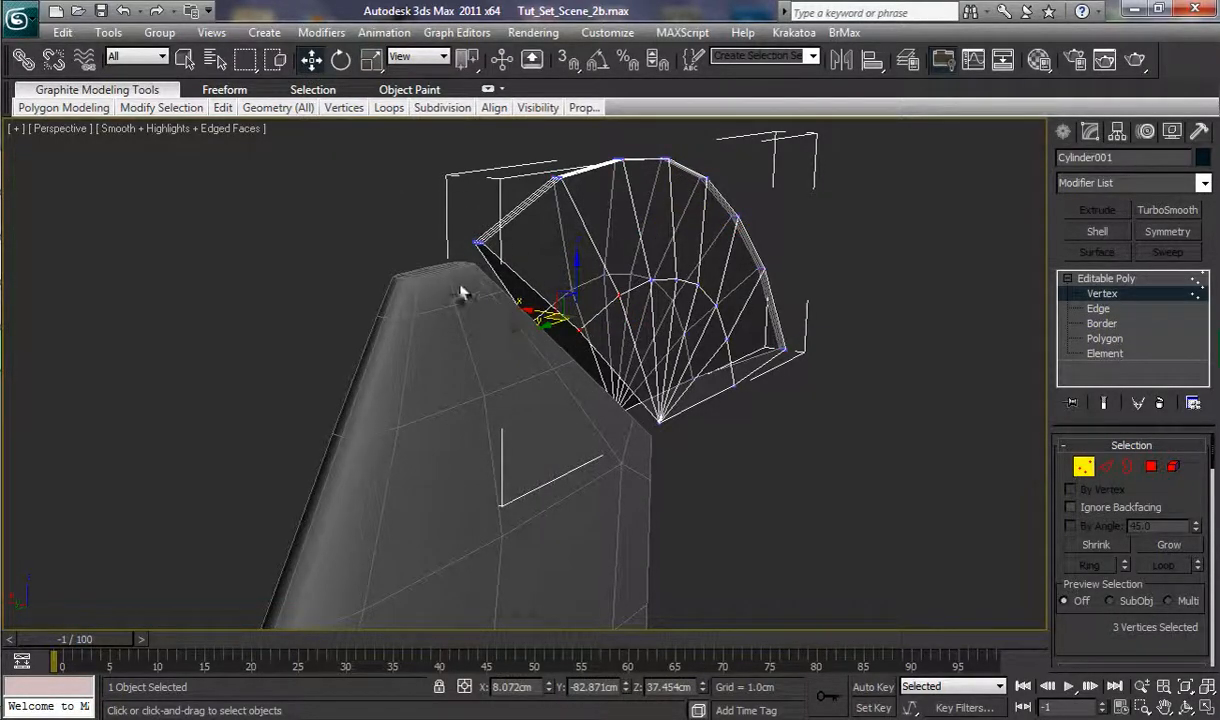
left_click_drag(455, 258, 735, 360)
left_click(605, 274, "ctrl")
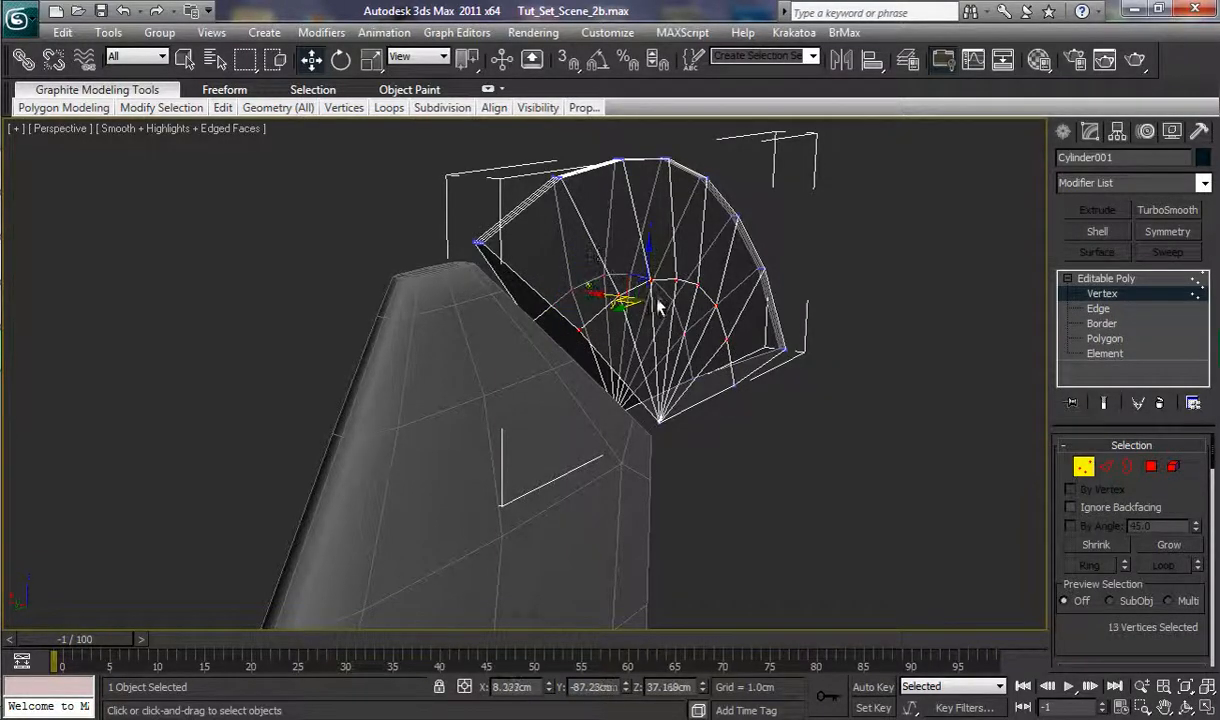
left_click_drag(671, 290, 752, 408)
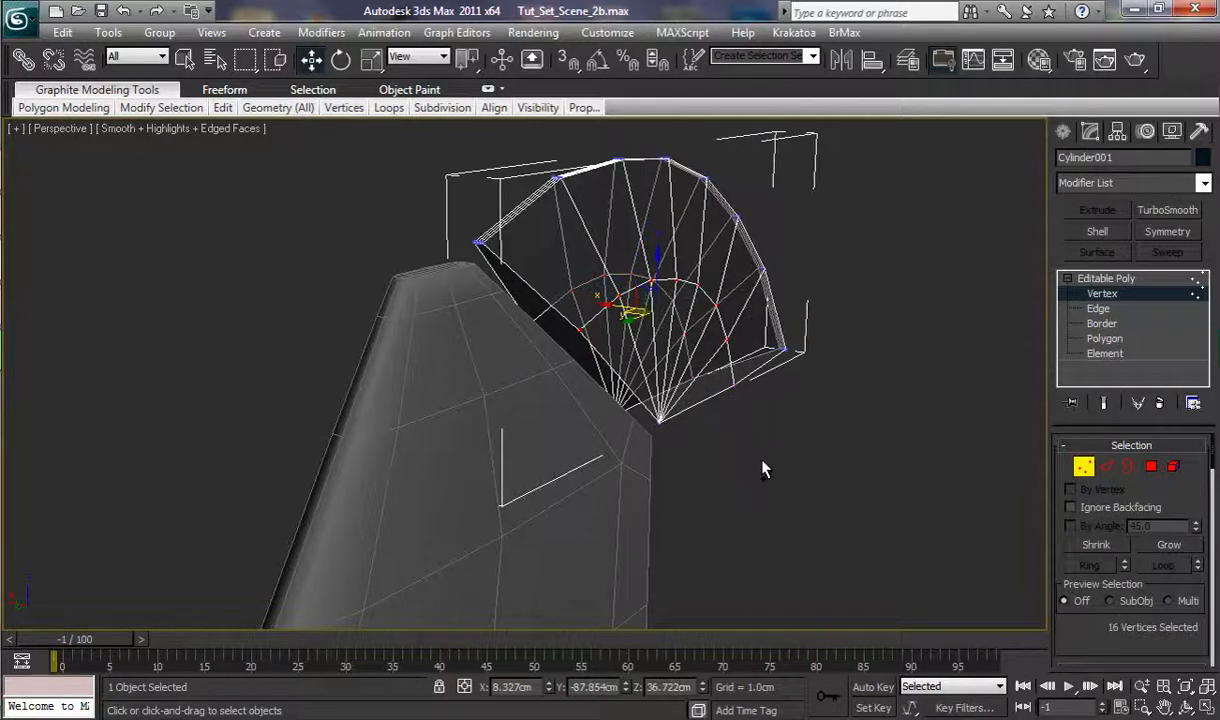
middle_click_drag(762, 471, 490, 415, "alt")
left_click(372, 60)
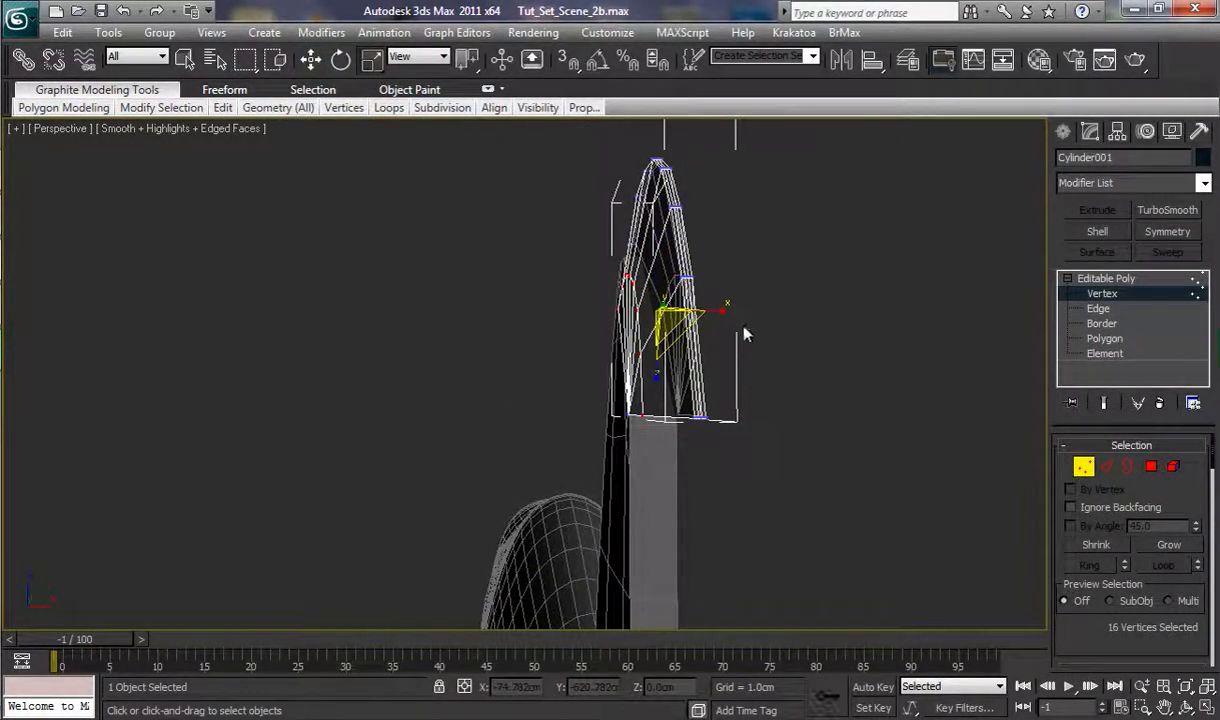
left_click_drag(730, 308, 689, 318)
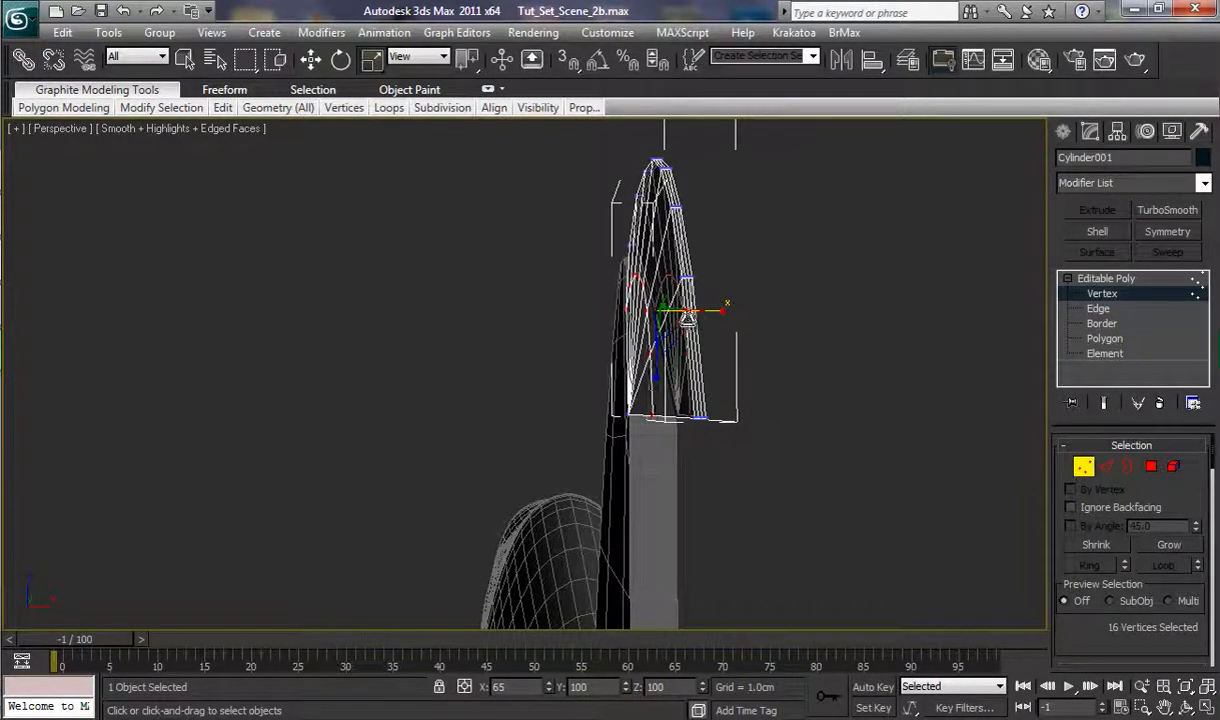
Step: Leave Vertex level and shift the whole rudder top along Y to about -86.6 cm, closer to the fin's slanted edge
middle_click_drag(798, 361, 860, 416, "alt")
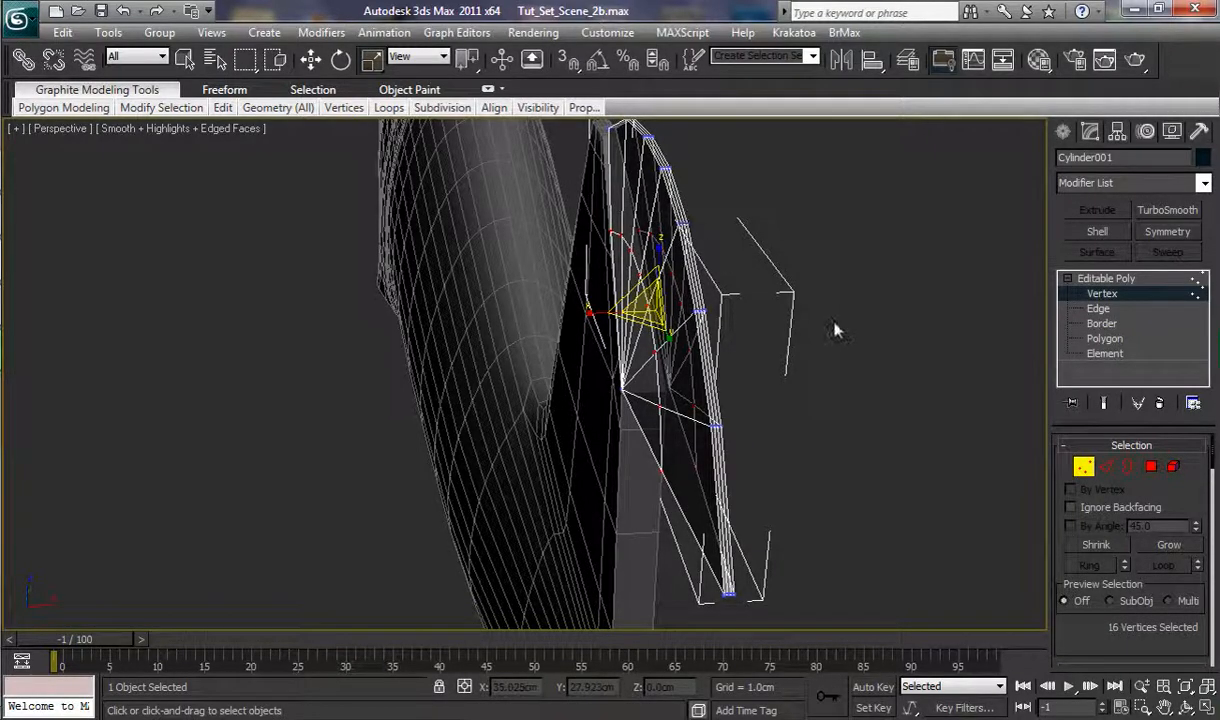
middle_click_drag(790, 357, 947, 317, "alt")
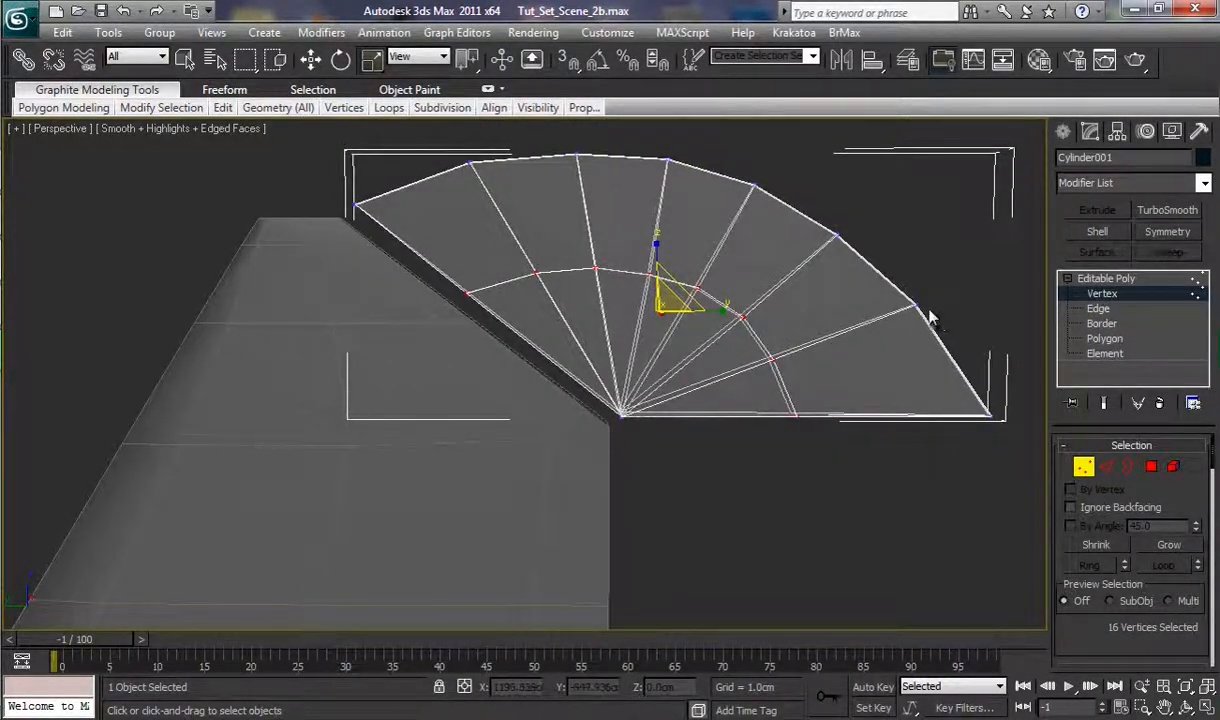
left_click(1106, 281)
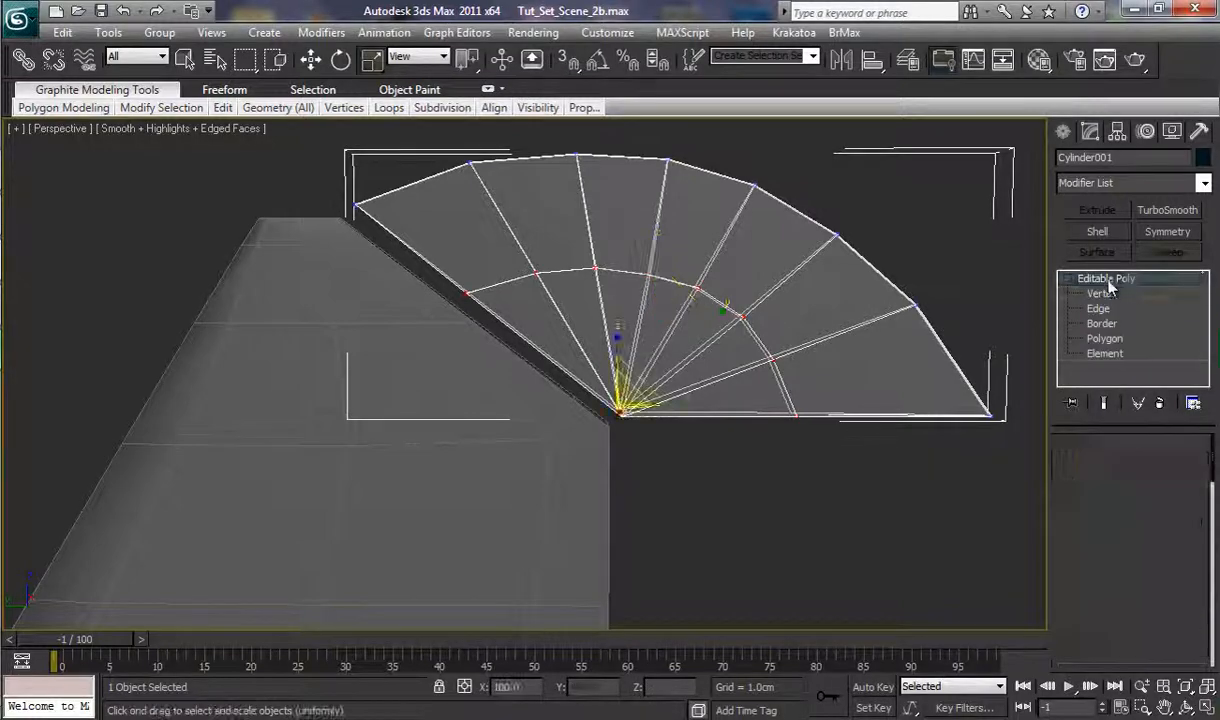
key("w")
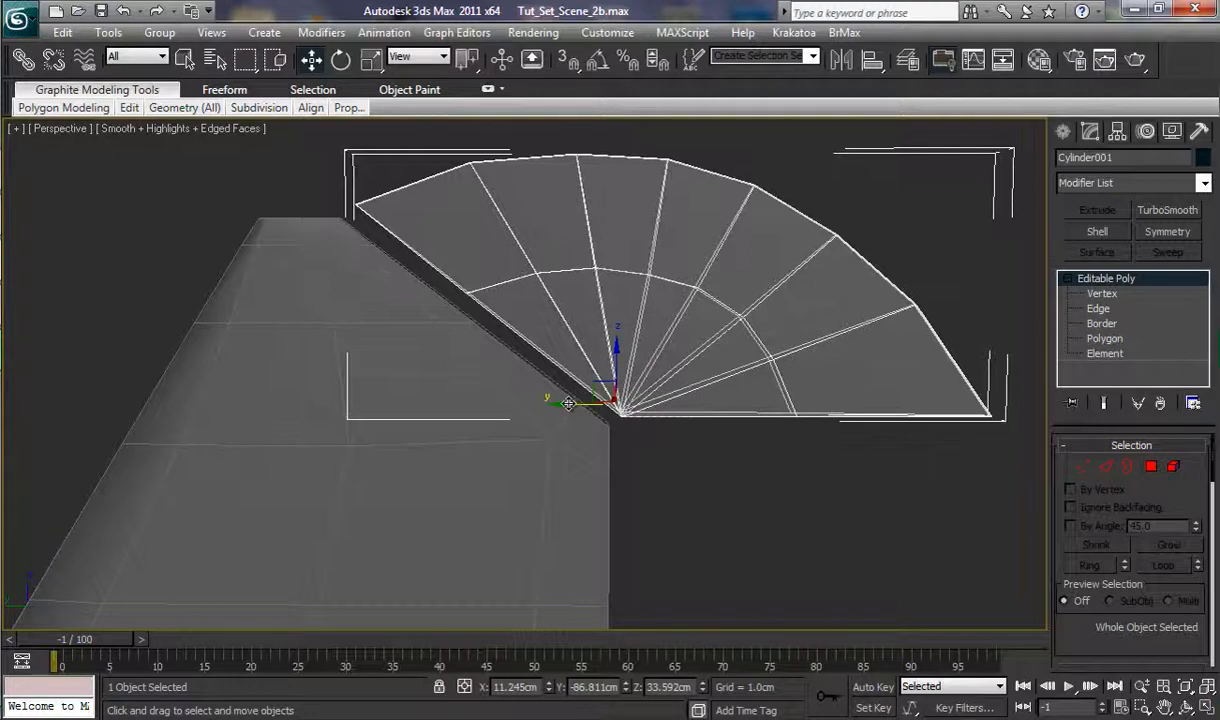
left_click_drag(568, 403, 562, 403)
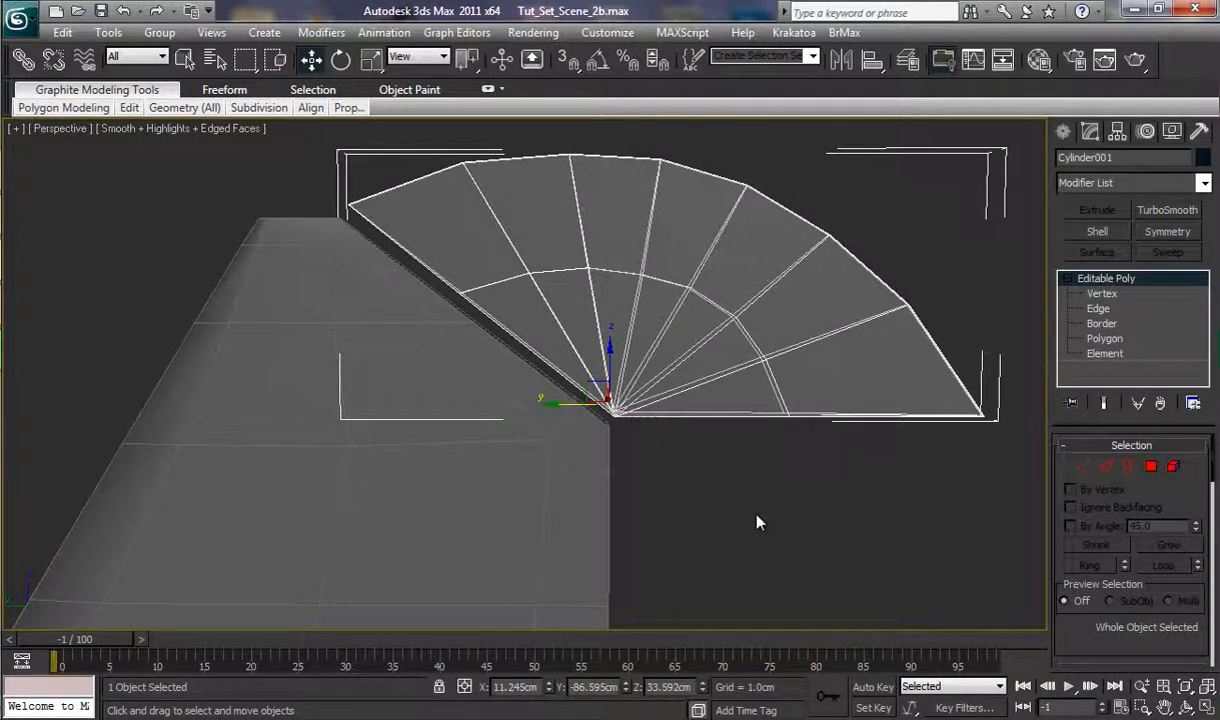
Step: Select the seven lower edges of the rudder top, excluding the curved rim, and extend them down along Z to about 30.6 cm as new faces
left_click(1100, 311)
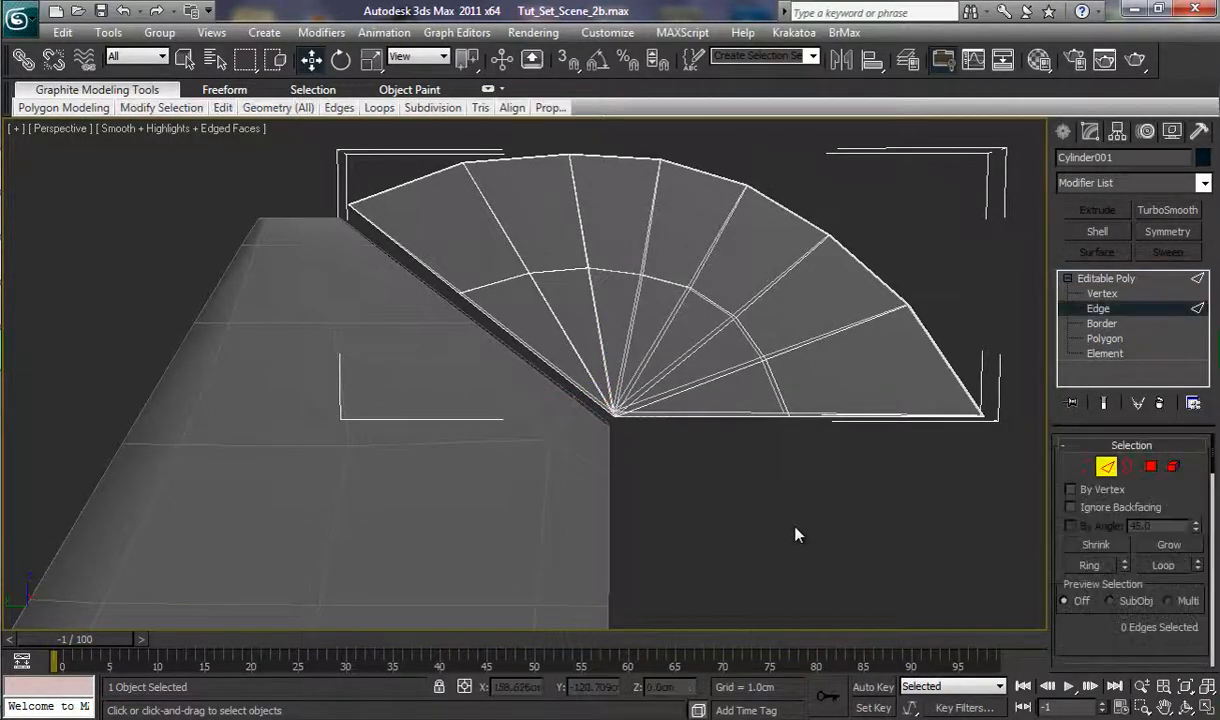
middle_click_drag(796, 529, 798, 447, "alt")
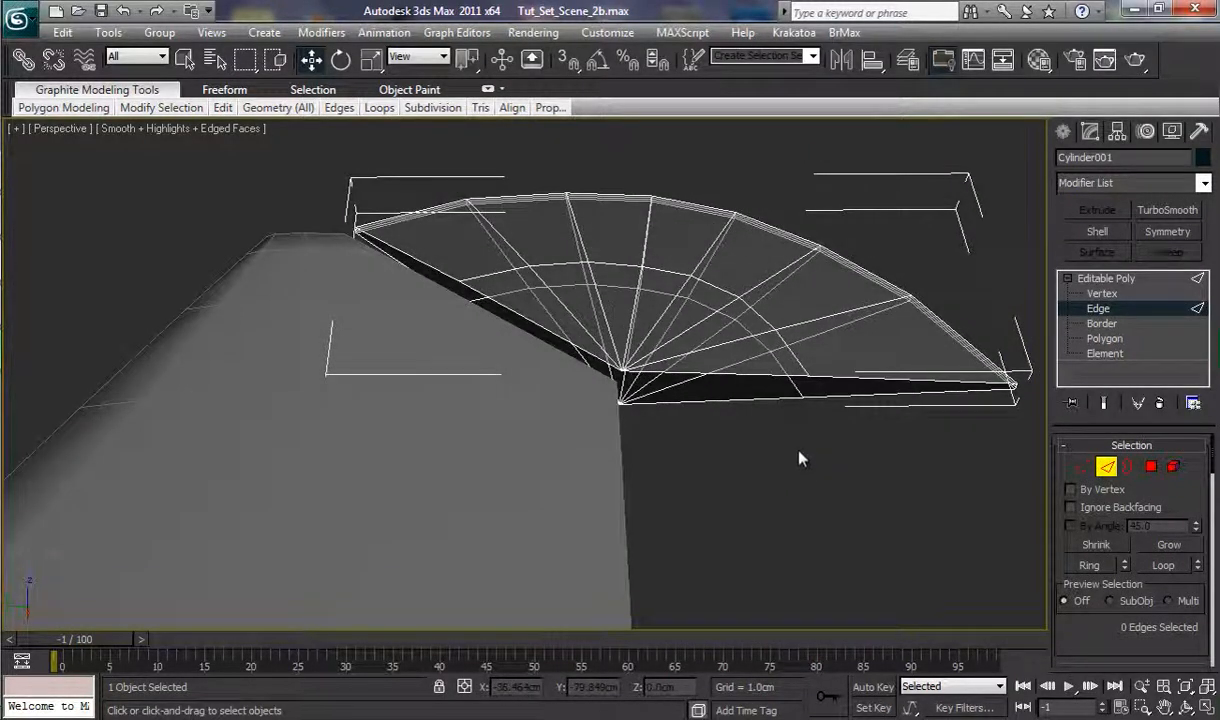
left_click(770, 375)
left_click(767, 398, "ctrl")
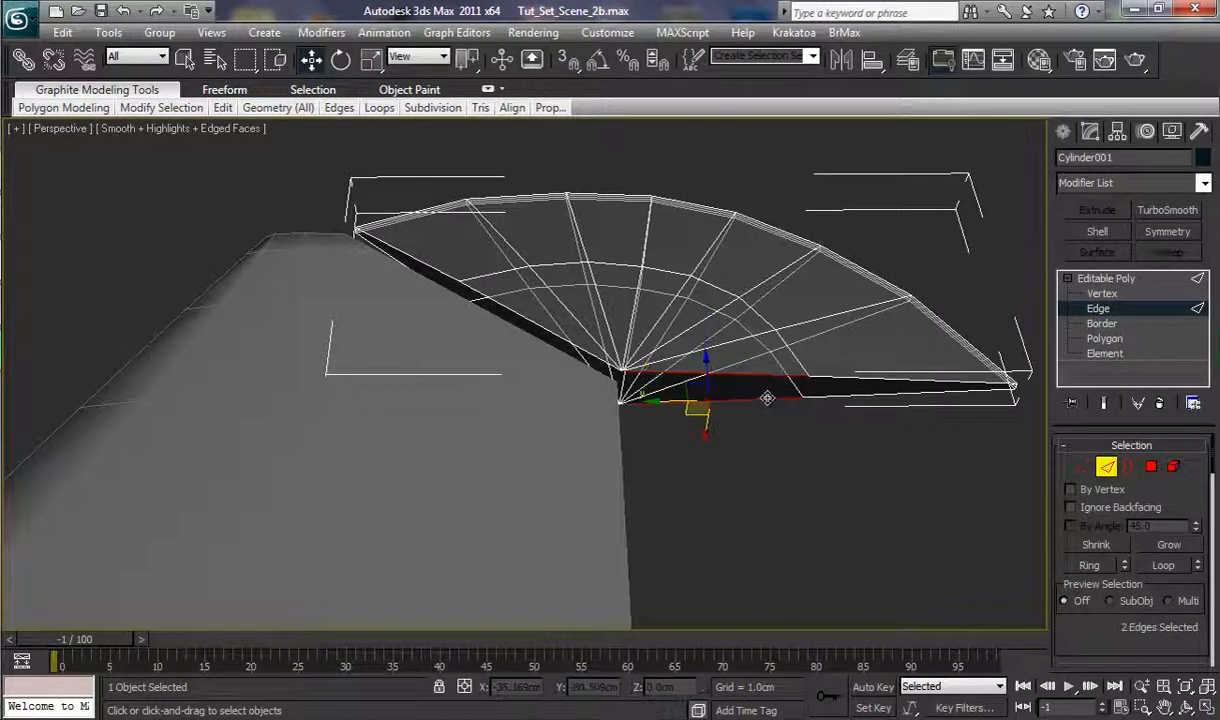
left_click(852, 398, "ctrl")
left_click(862, 379, "ctrl")
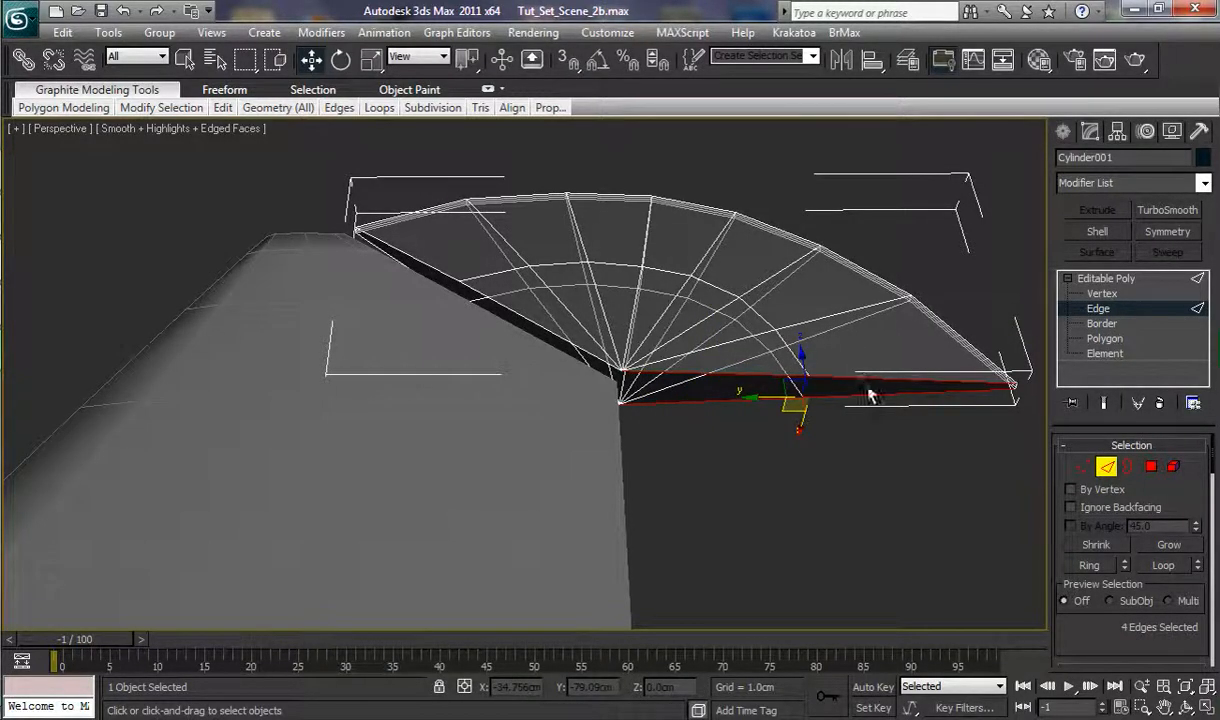
middle_click_drag(895, 473, 826, 465)
left_click_drag(815, 335, 759, 388, "ctrl")
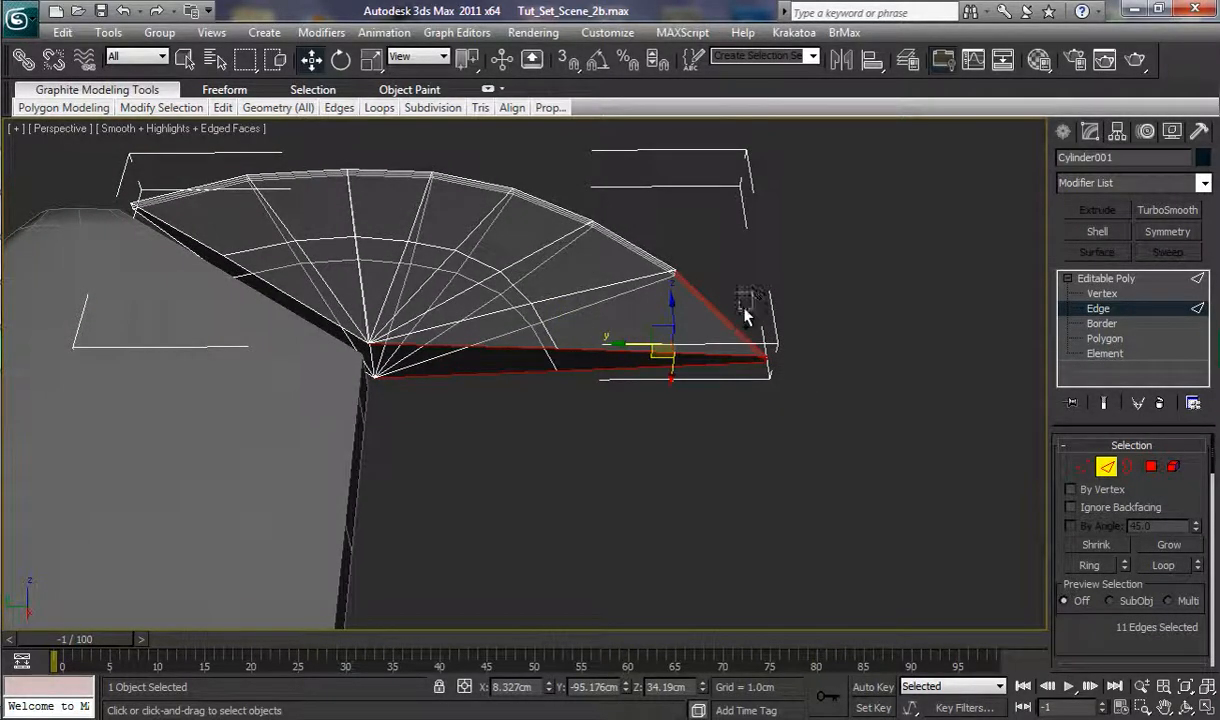
left_click_drag(744, 308, 692, 331, "alt")
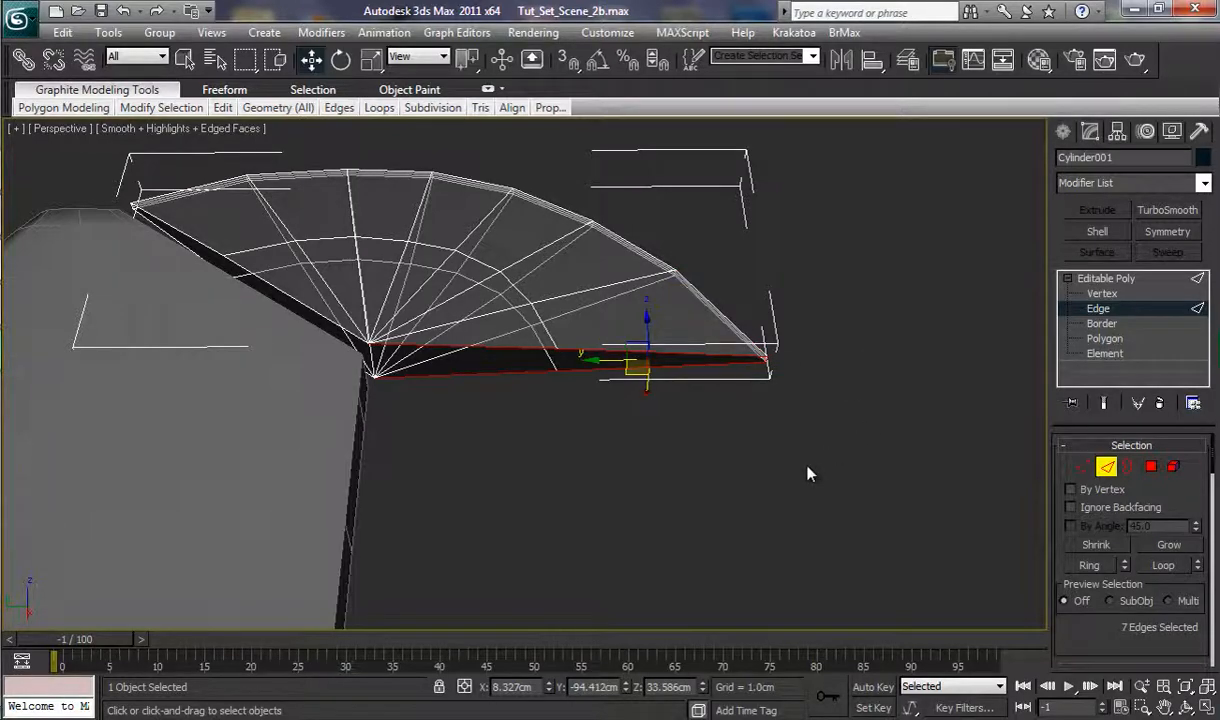
middle_click_drag(795, 463, 787, 521, "alt")
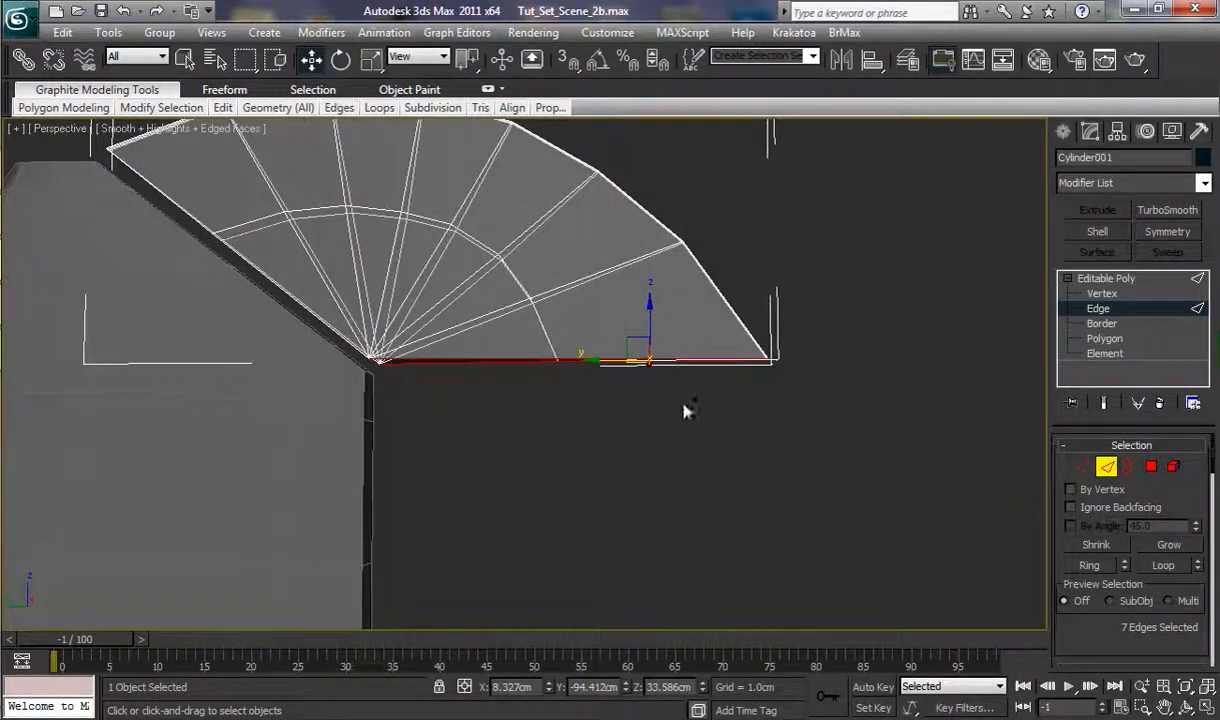
mouse_move(650, 306)
left_mouse_down("shift")
mouse_move(659, 429)
mouse_move(664, 413)
left_mouse_up("shift")
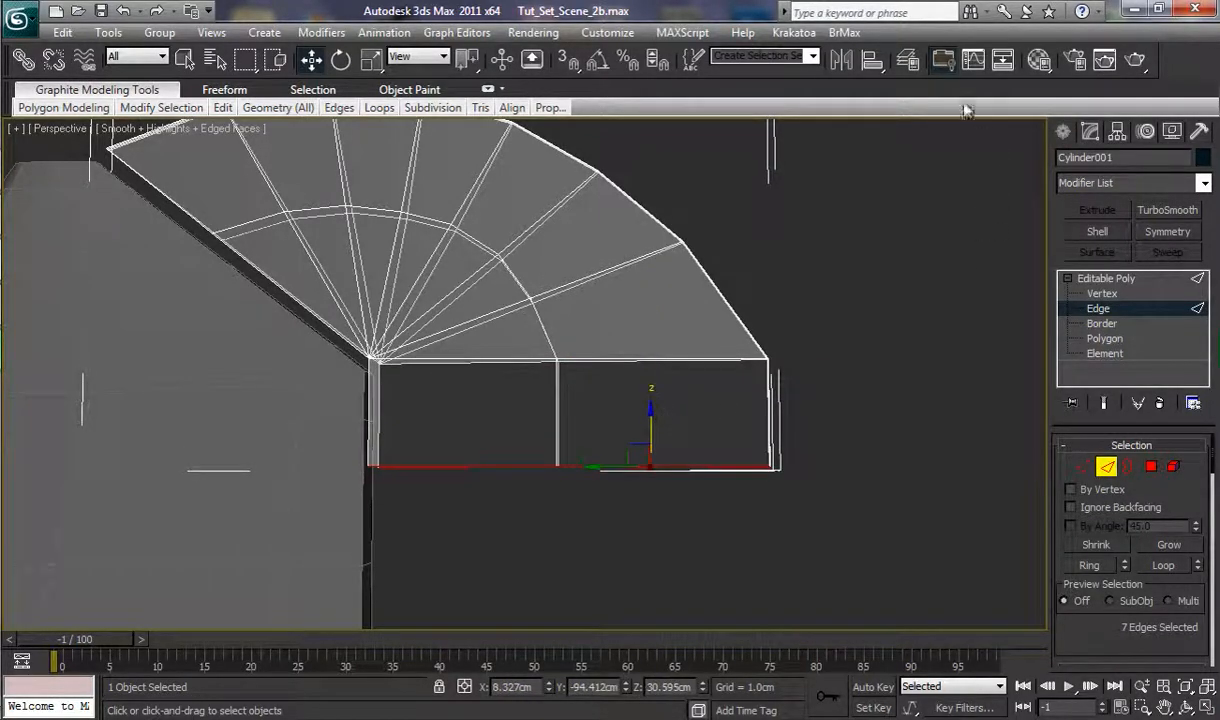
Step: Unhide the Ref_Material layer to show the blueprints and switch to the Left view
left_click(910, 66)
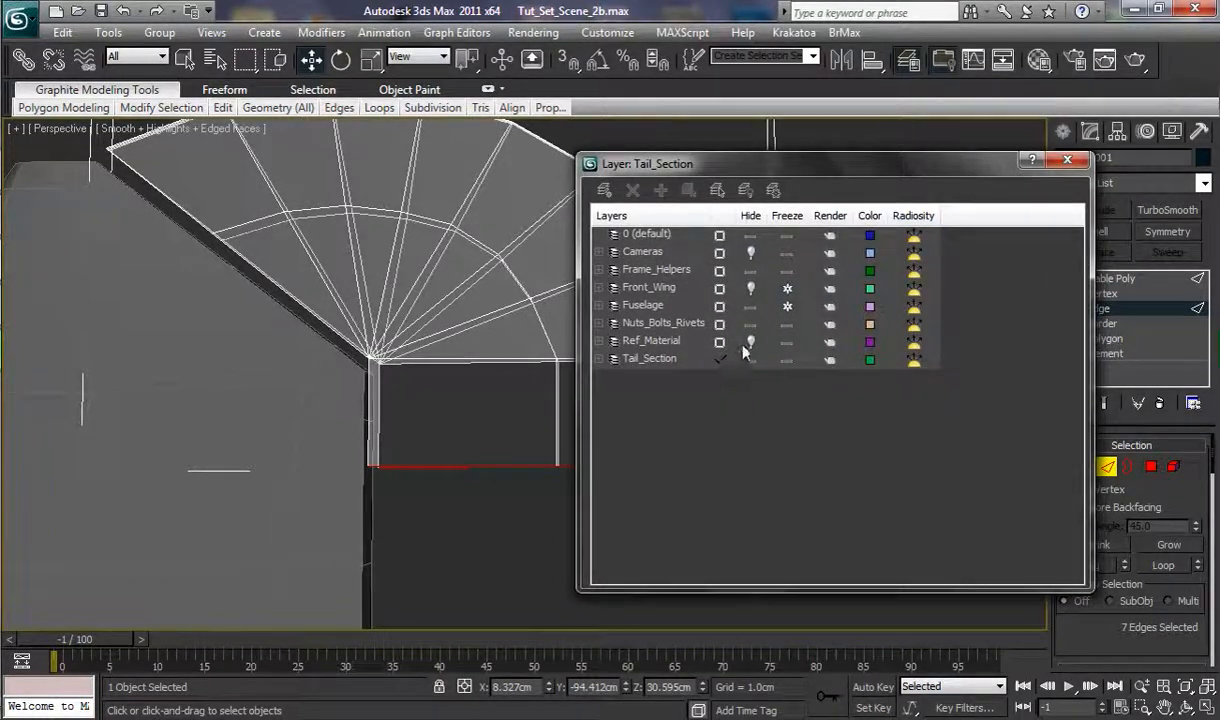
left_click(751, 342)
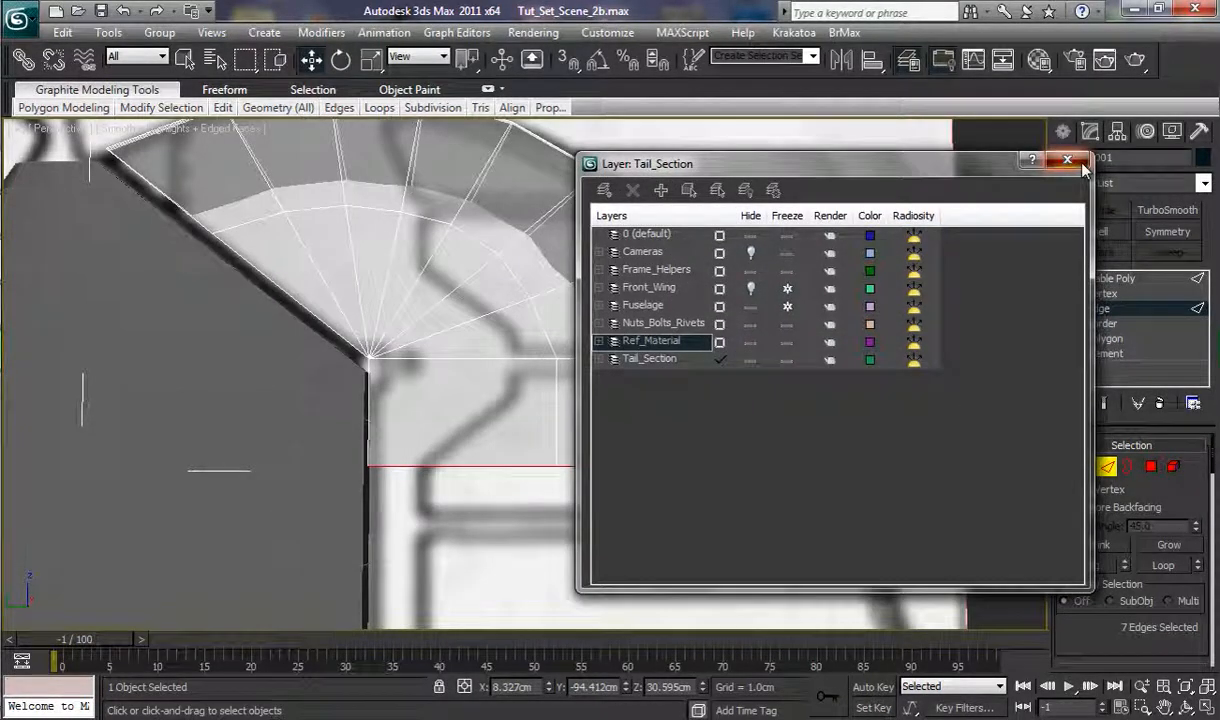
left_click(1067, 160)
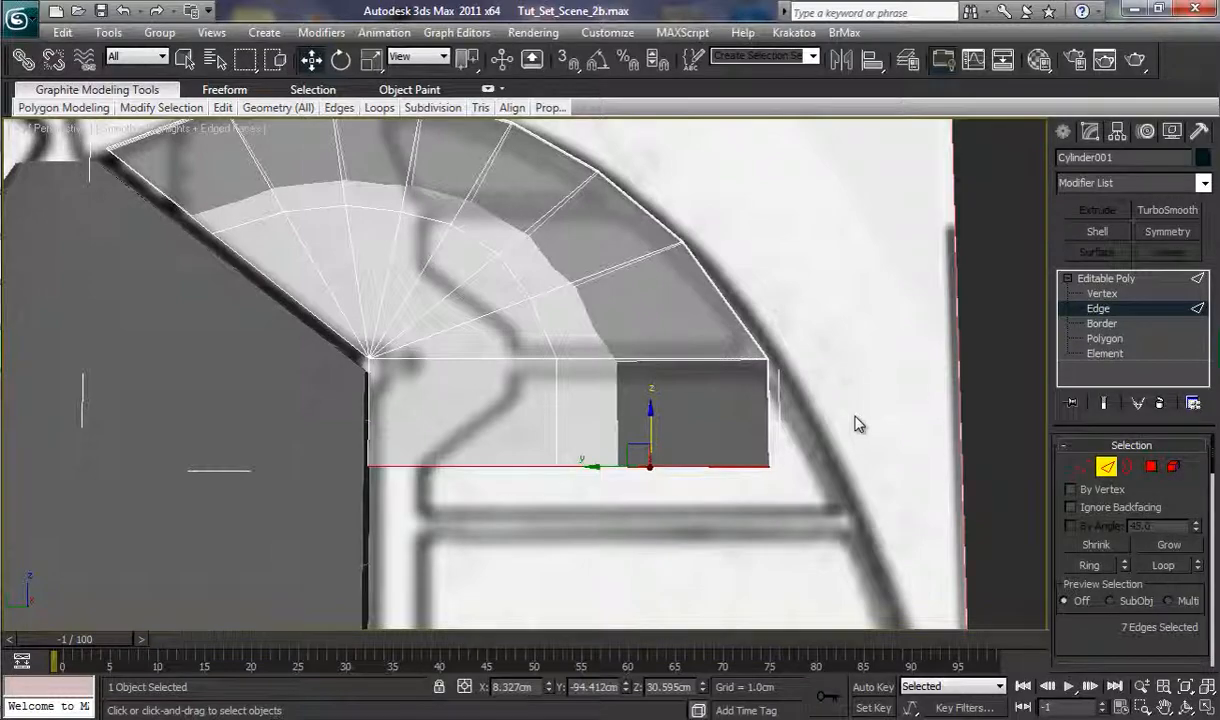
key("l")
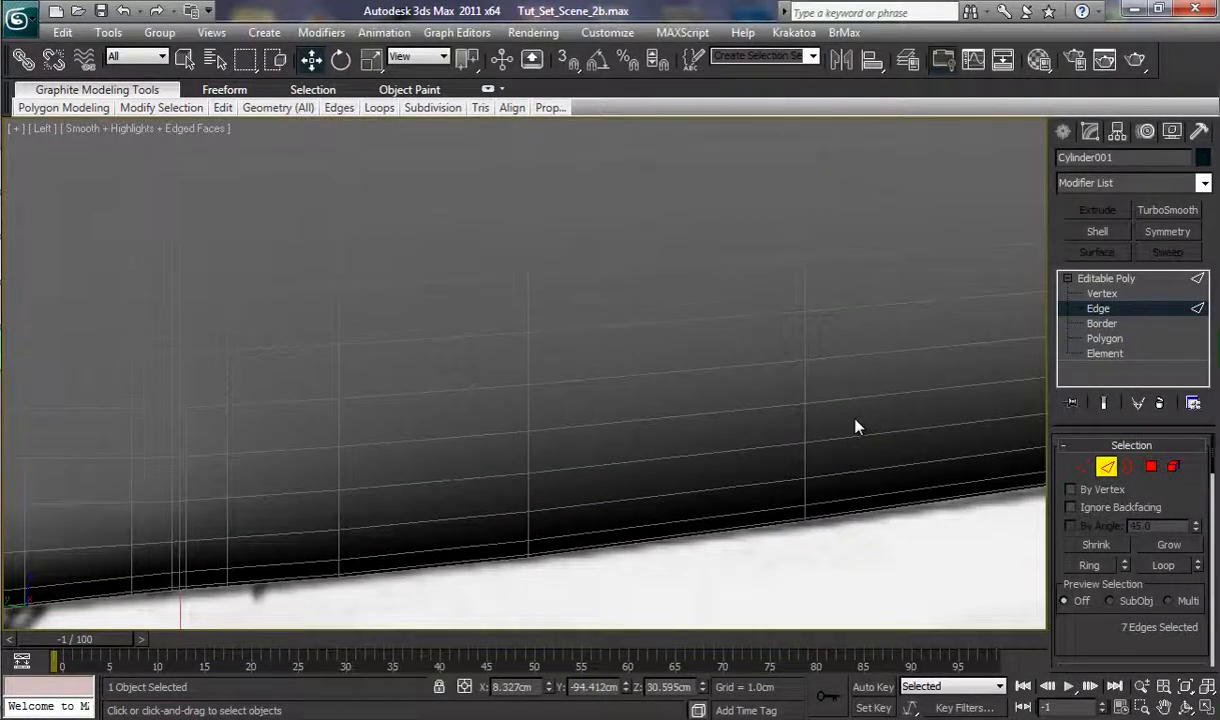
Step: Select the four rear vertices of the rudder's lower edge and move them back along Y to about -99.5 cm, matching the blueprint outline
key("z")
scroll(815, 438, "down", 5)
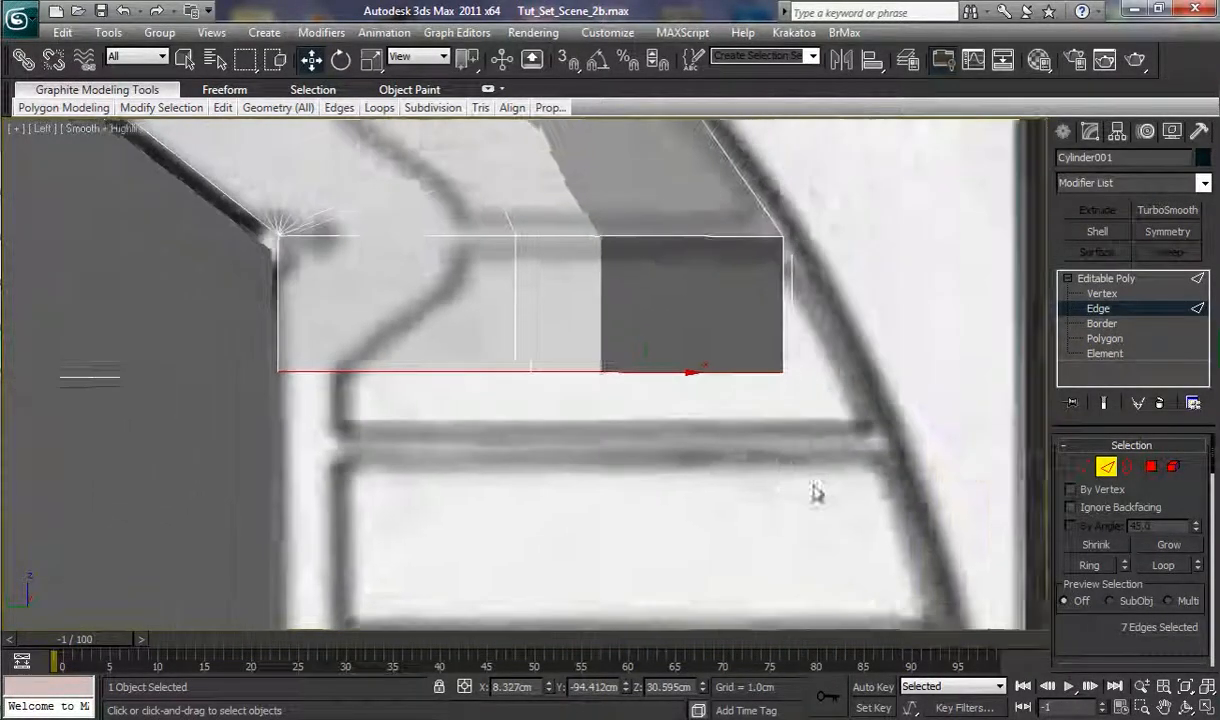
middle_click_drag(741, 504, 758, 528)
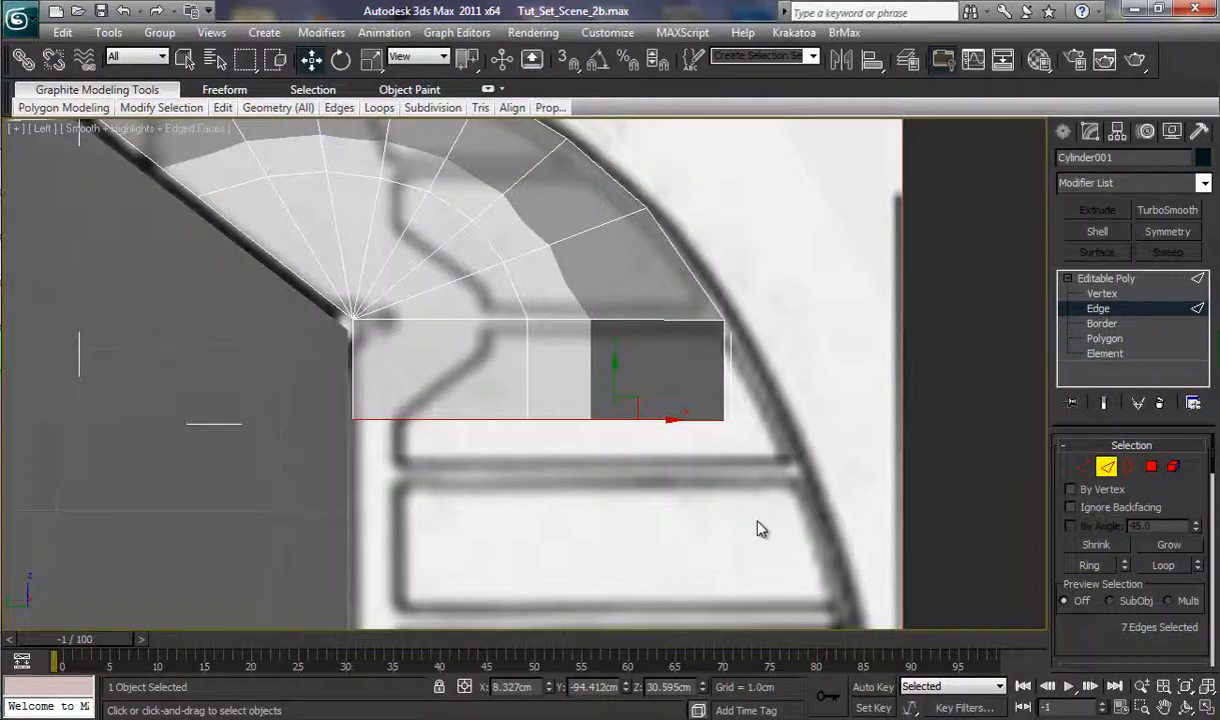
left_click(1103, 293)
left_click_drag(775, 405, 698, 441)
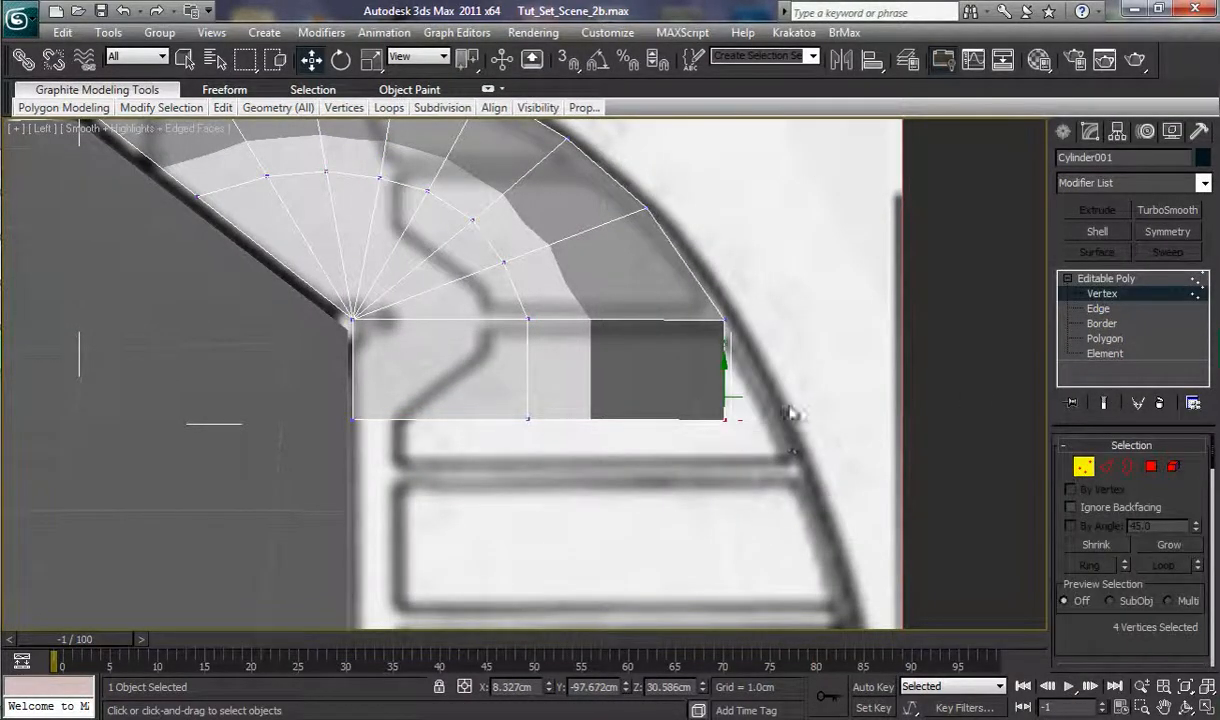
left_click_drag(780, 420, 842, 419)
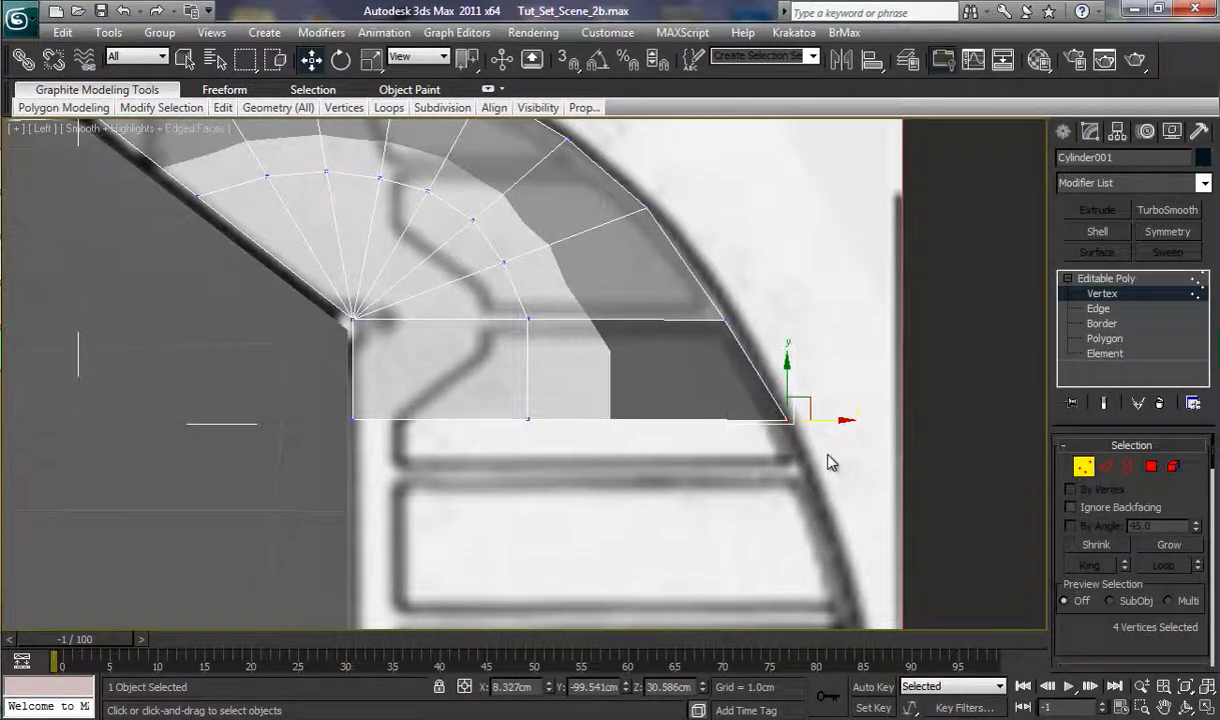
Step: Extend the seven lower edges down to Z about 26.3 cm as new faces and move the new rear vertices back to Y about -101.2 cm
left_click(1100, 310)
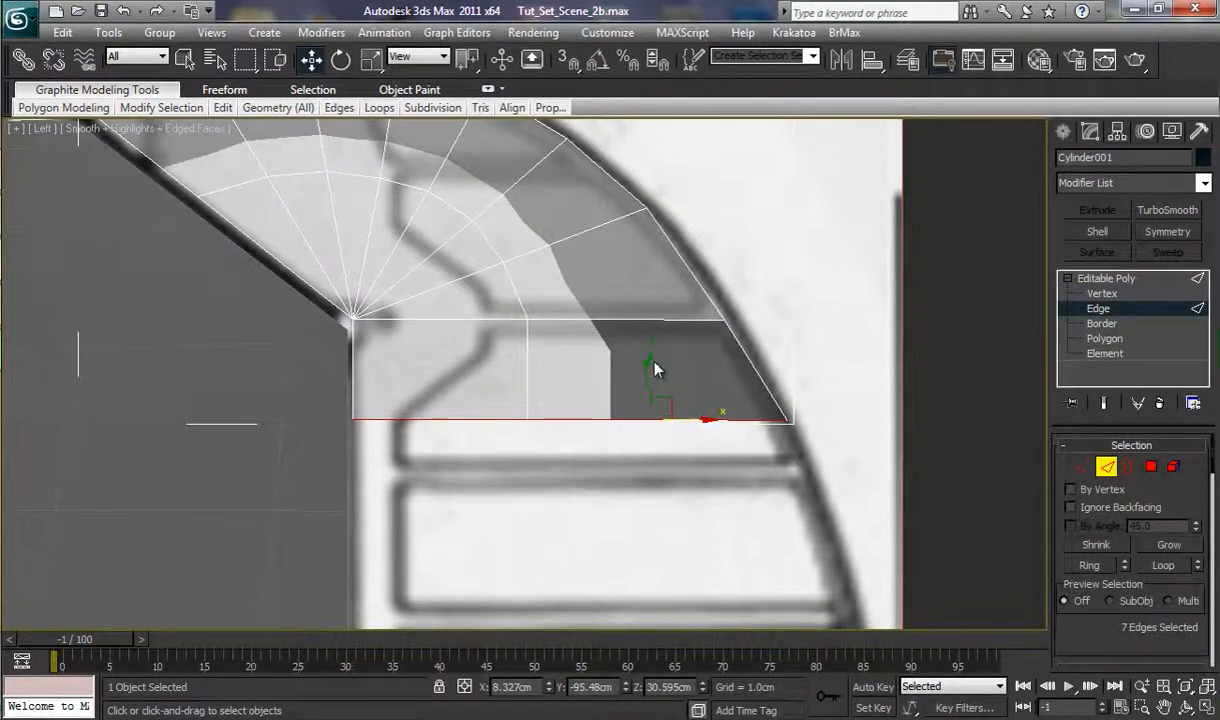
left_click_drag(655, 372, 685, 505, "shift")
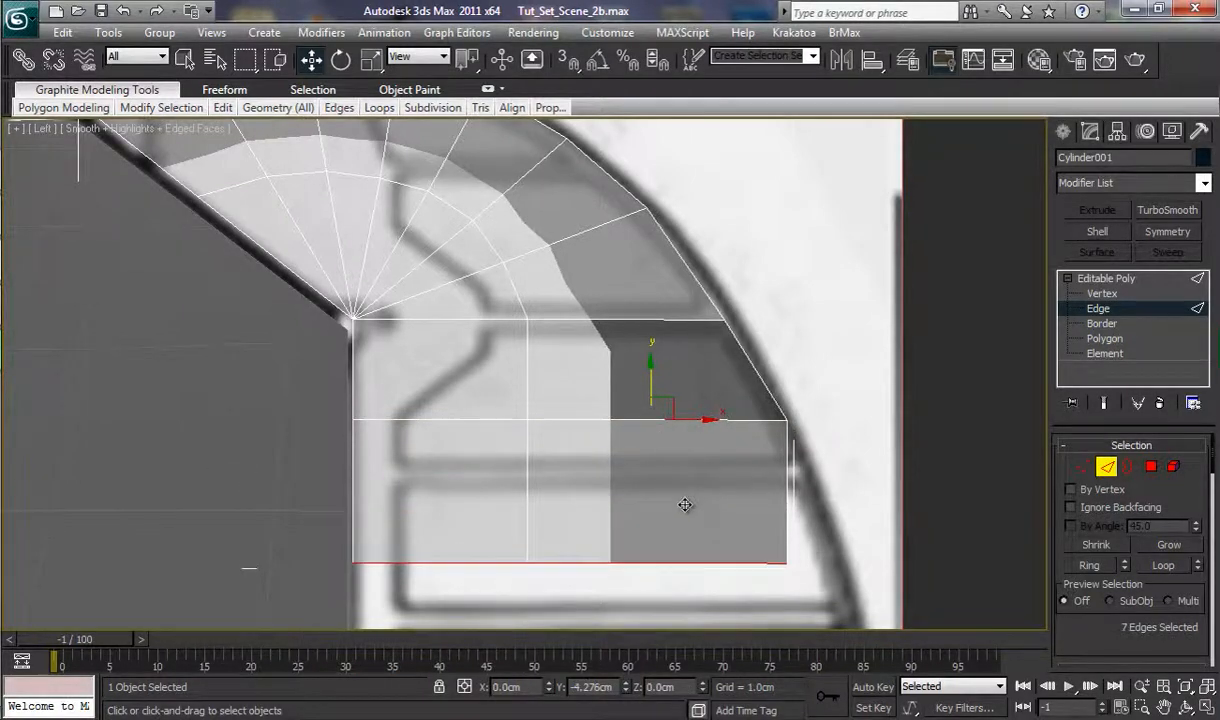
left_click(1097, 295)
left_click_drag(804, 548, 768, 590)
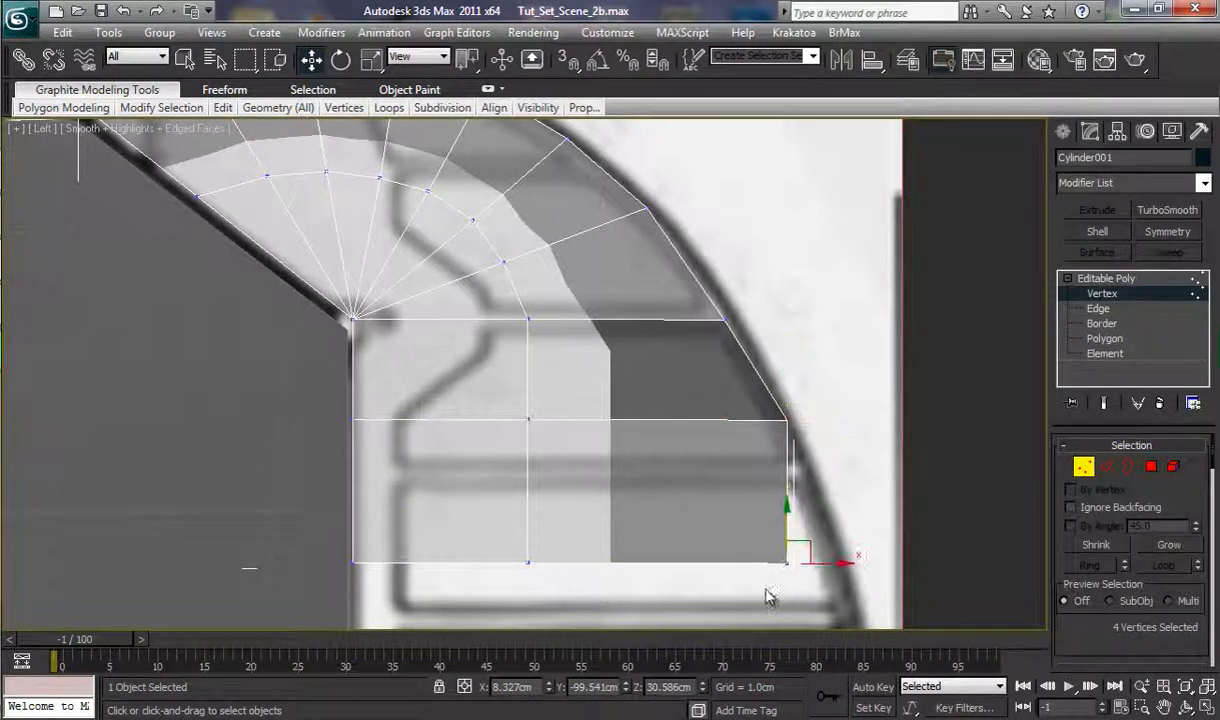
mouse_move(862, 568)
left_mouse_down()
mouse_move(844, 561)
mouse_move(899, 561)
mouse_move(877, 566)
left_mouse_up()
Step: Extend the lower edges down again to Z about 20.2 cm and shift their four rear vertices to Y about -102.4 cm along the blueprint curve
middle_click_drag(770, 580, 765, 368)
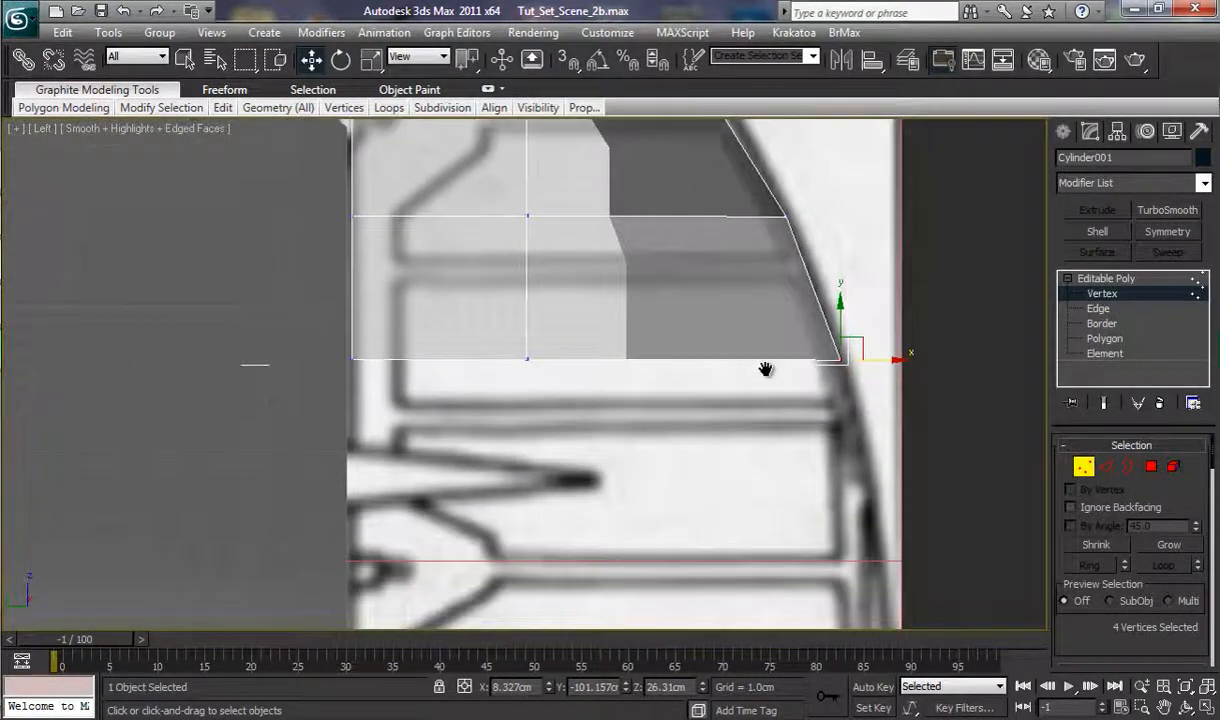
left_click(1097, 308)
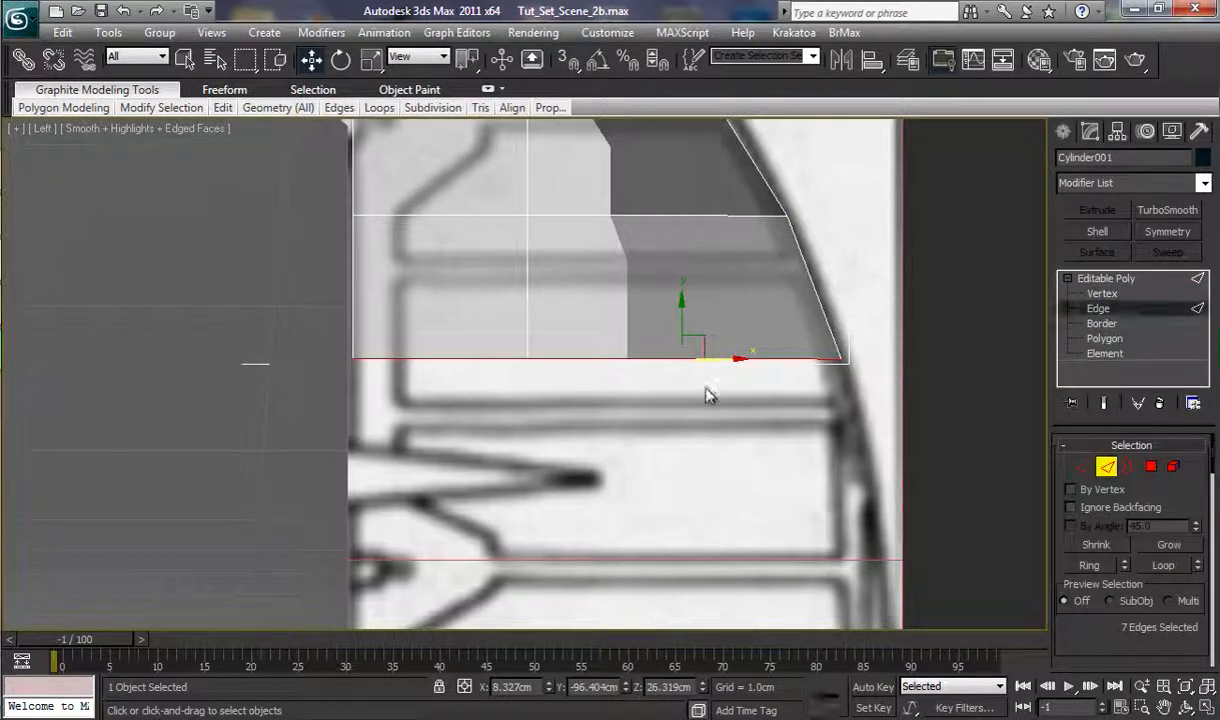
left_click(675, 360)
left_click_drag(681, 305, 703, 512, "shift")
middle_click_drag(745, 550, 718, 398)
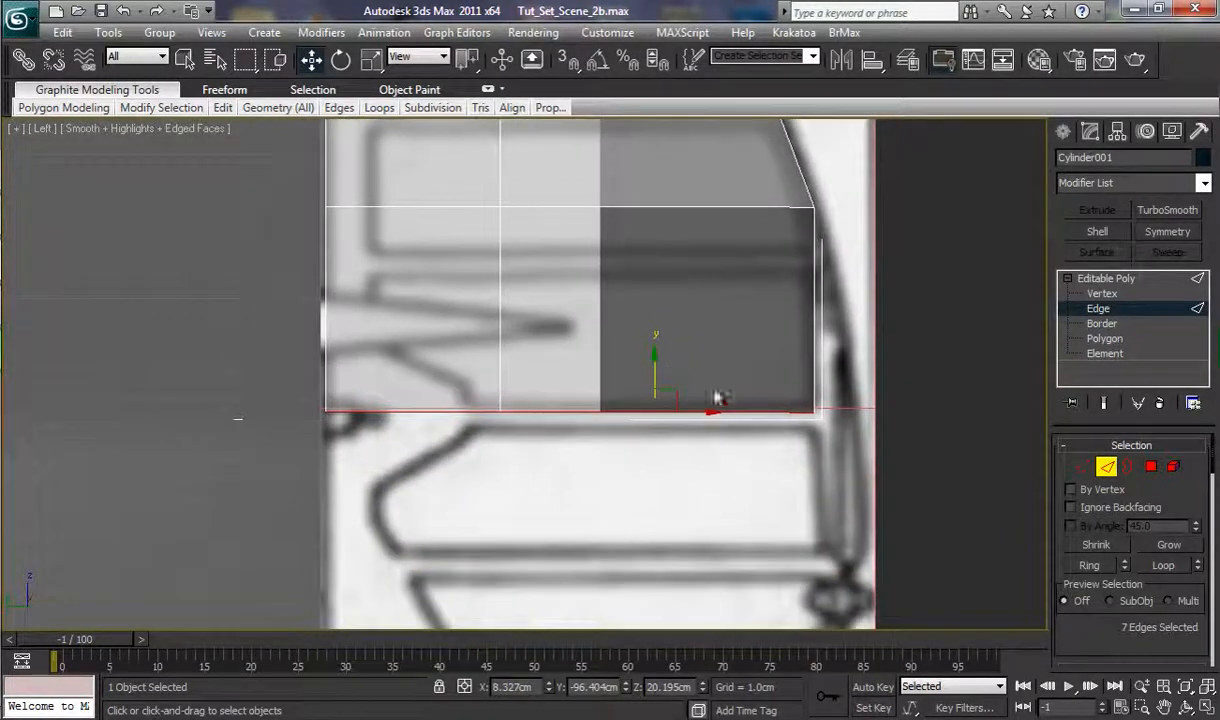
left_click(1102, 293)
left_click_drag(888, 390, 762, 436)
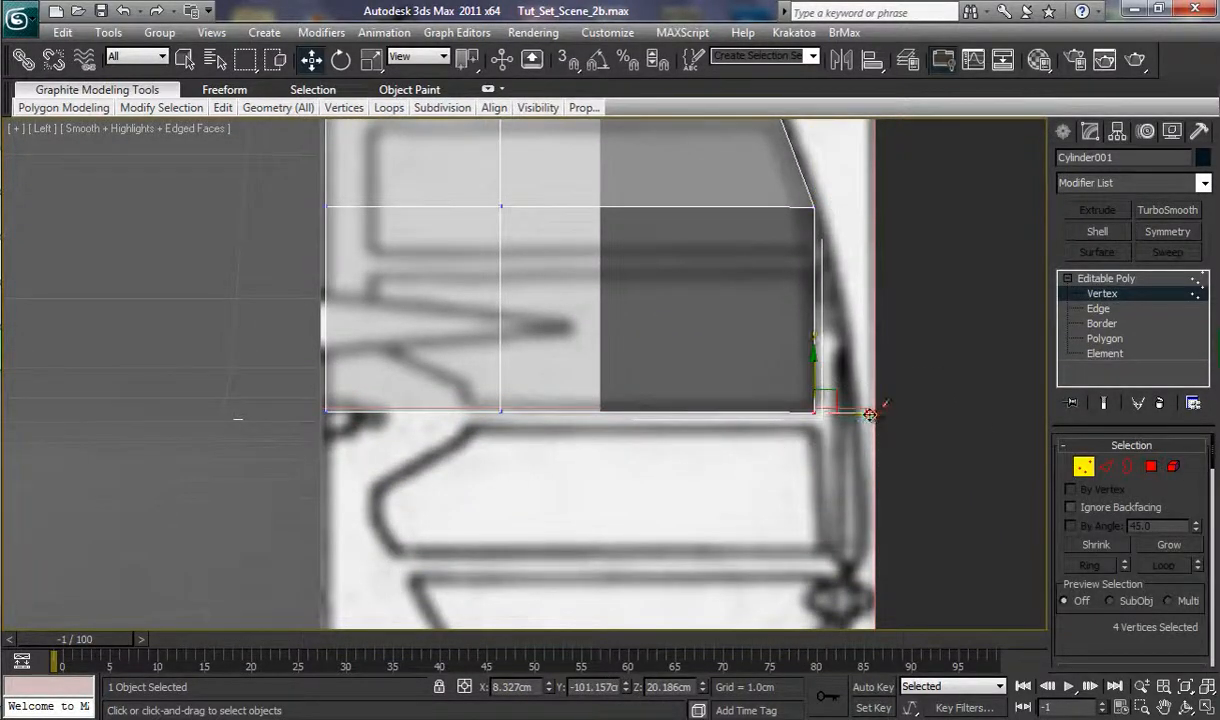
left_click_drag(872, 412, 907, 413)
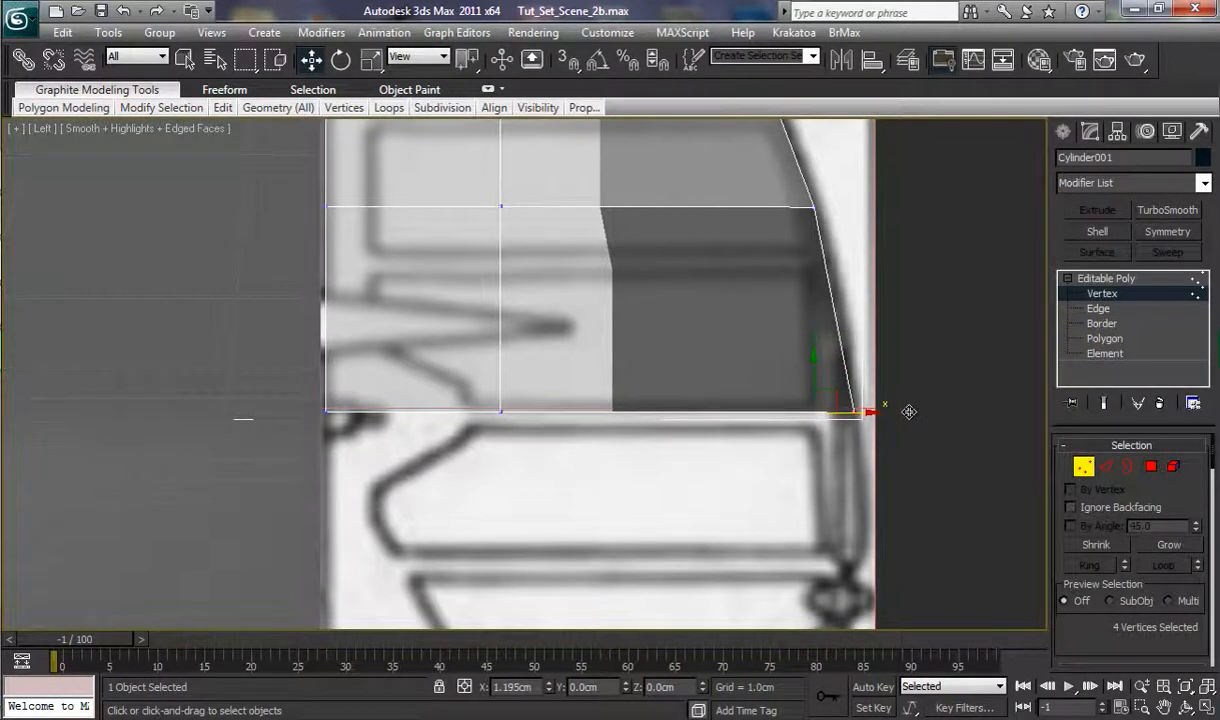
Step: Extend the rudder's lower edges down in two more rows of faces, to Z about 15.5 cm and about 12 cm
left_click(1104, 310)
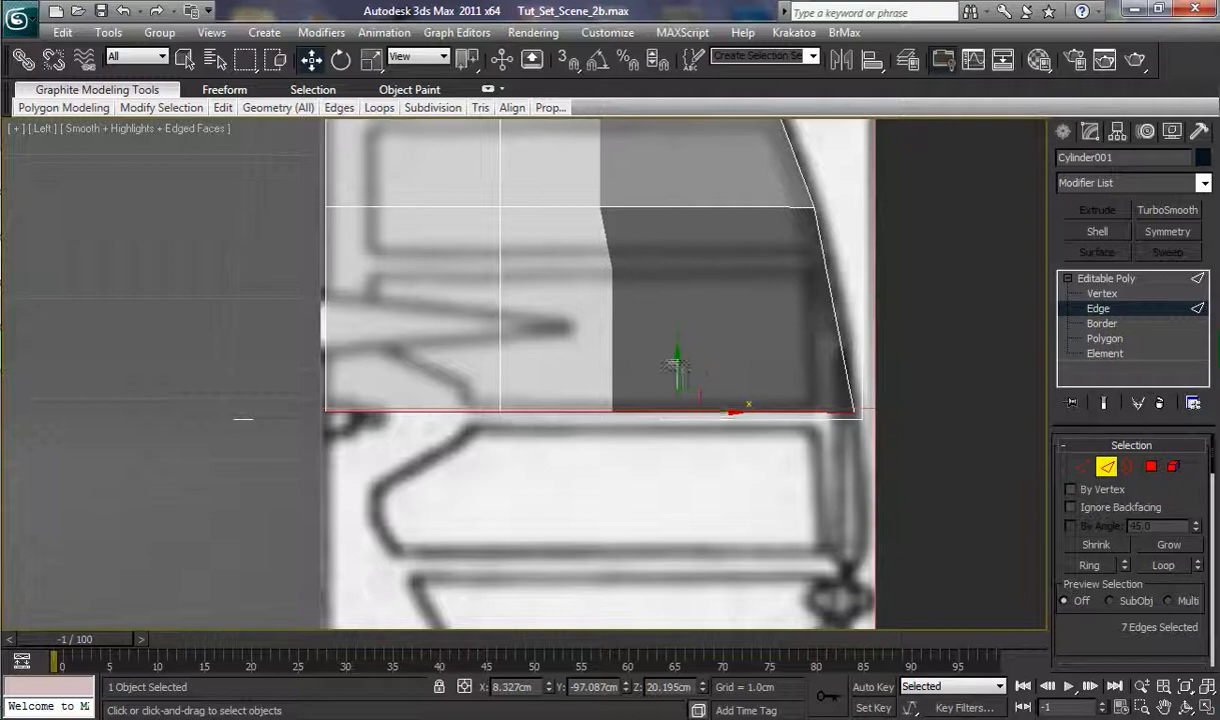
left_click_drag(676, 353, 696, 516, "shift")
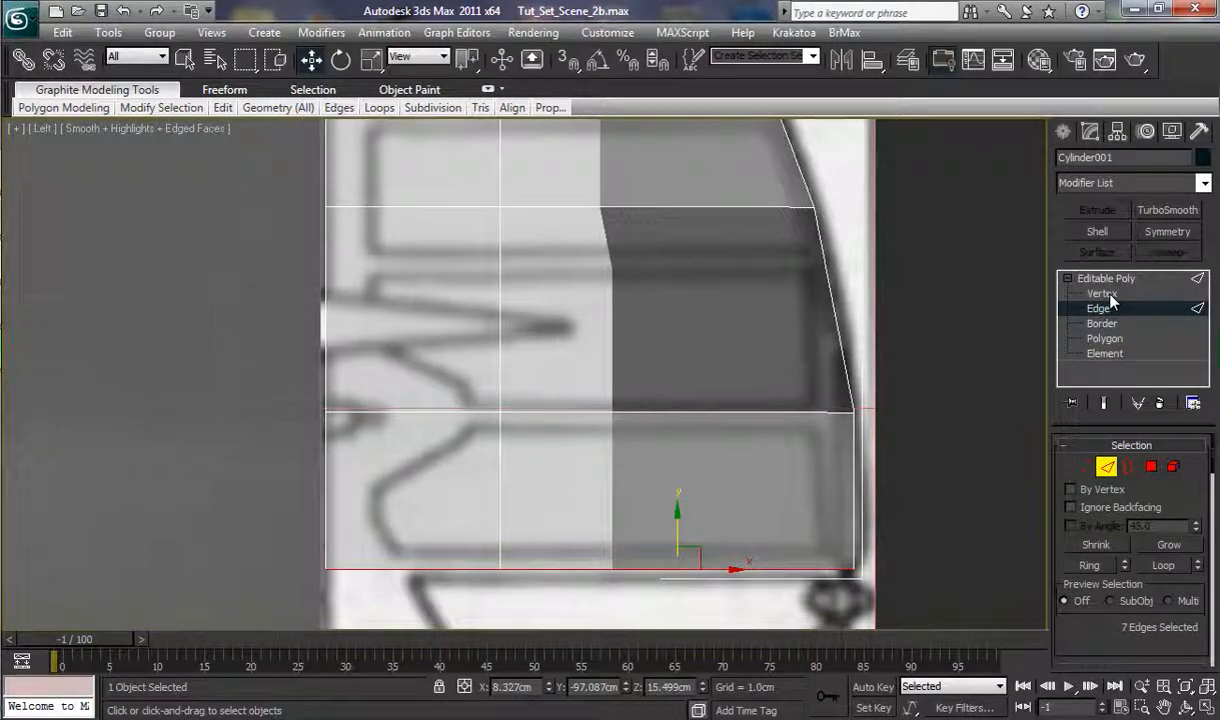
middle_click_drag(905, 533, 914, 401)
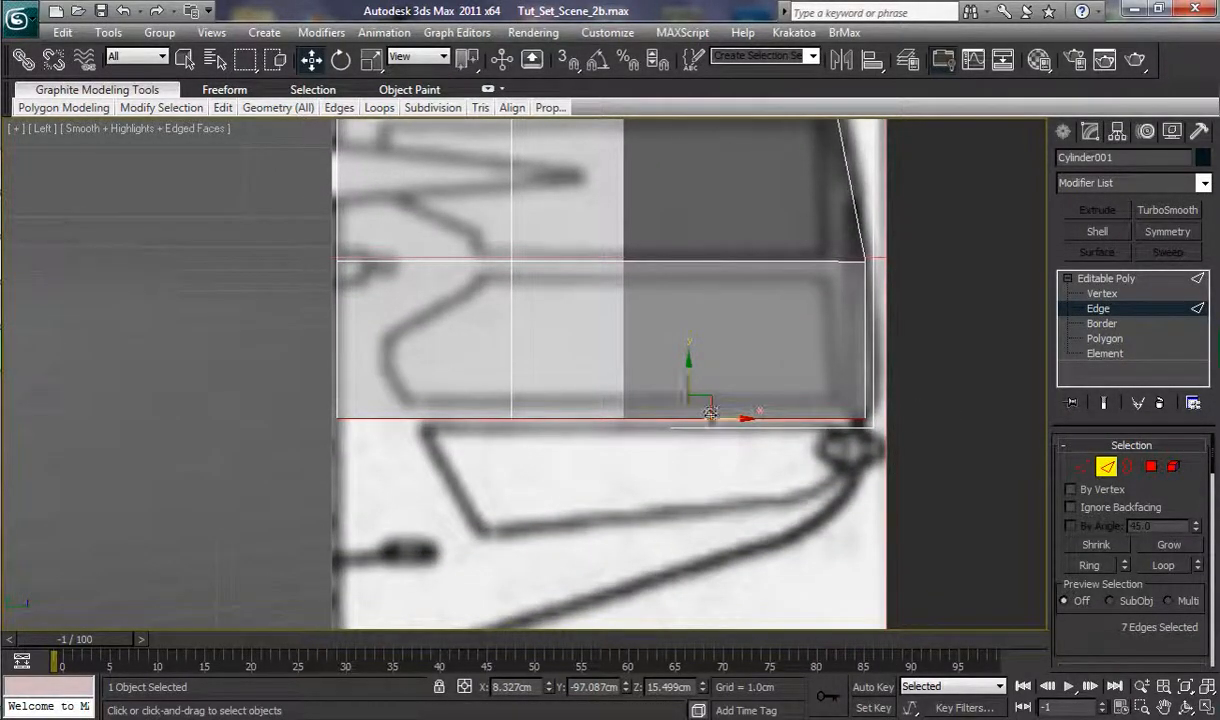
left_click_drag(688, 363, 678, 481, "shift")
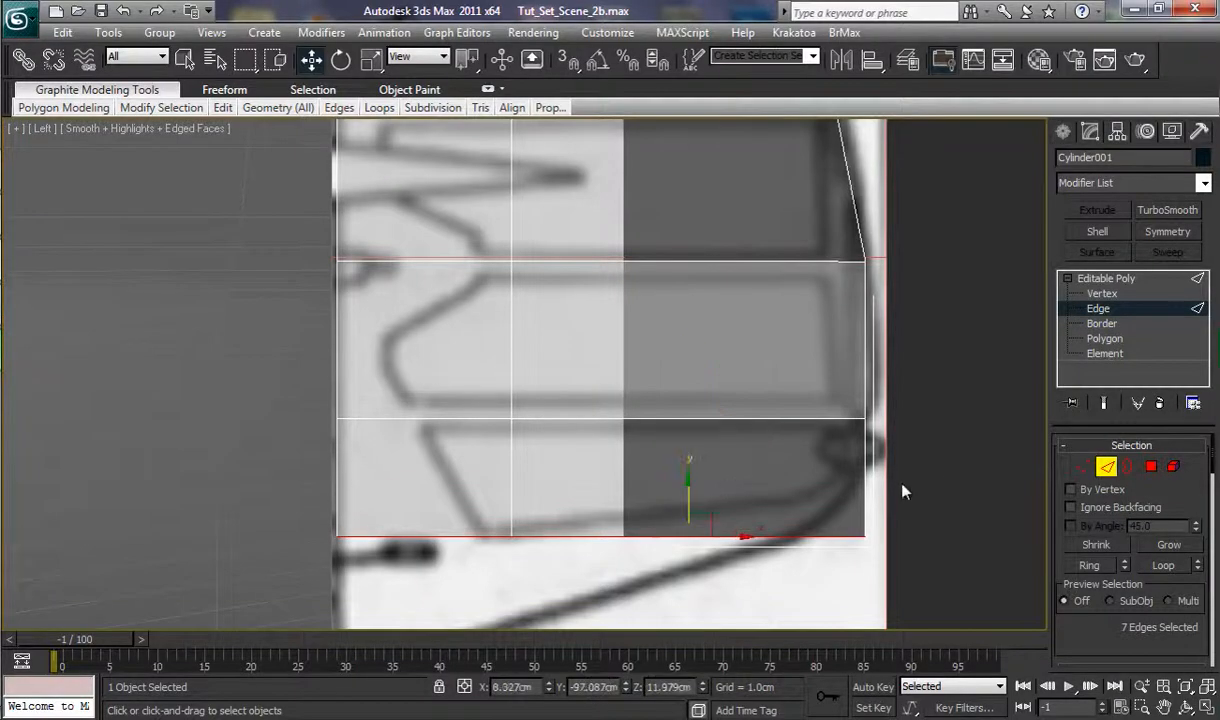
Step: Select the four rear vertices of the lowest row and pull them forward to Y about -100.3 cm, onto the blueprint's curved outline
left_click(1112, 295)
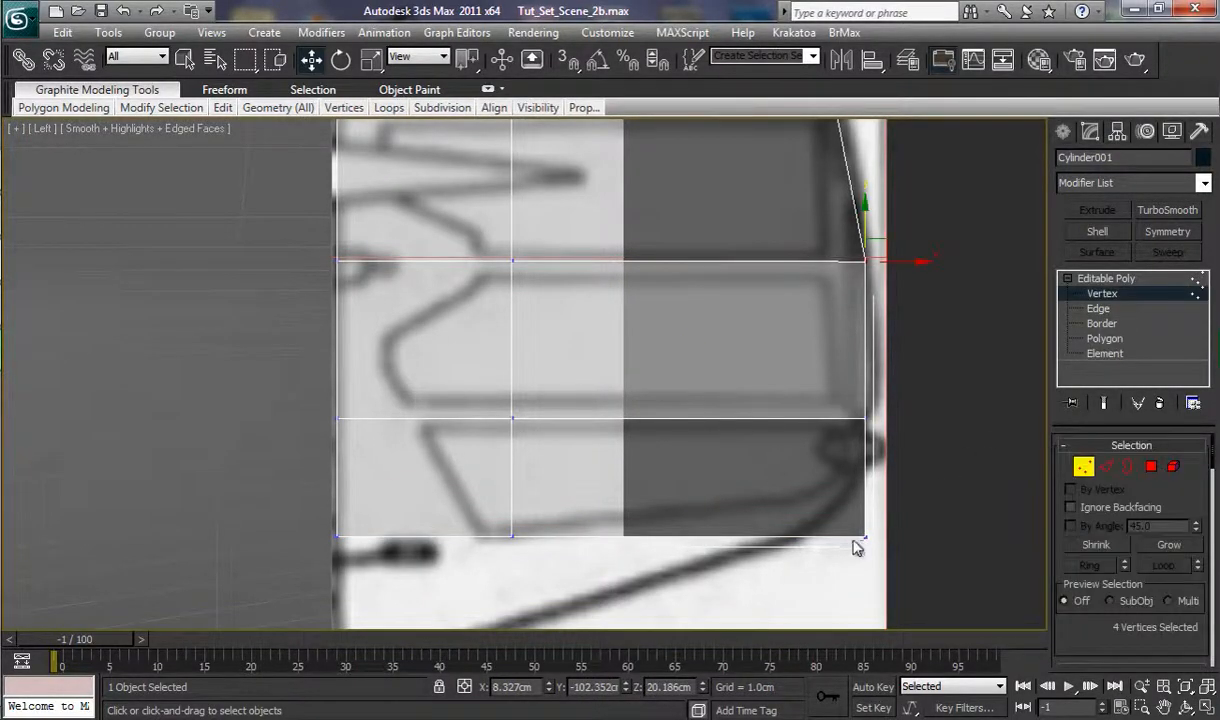
left_click_drag(882, 512, 848, 567)
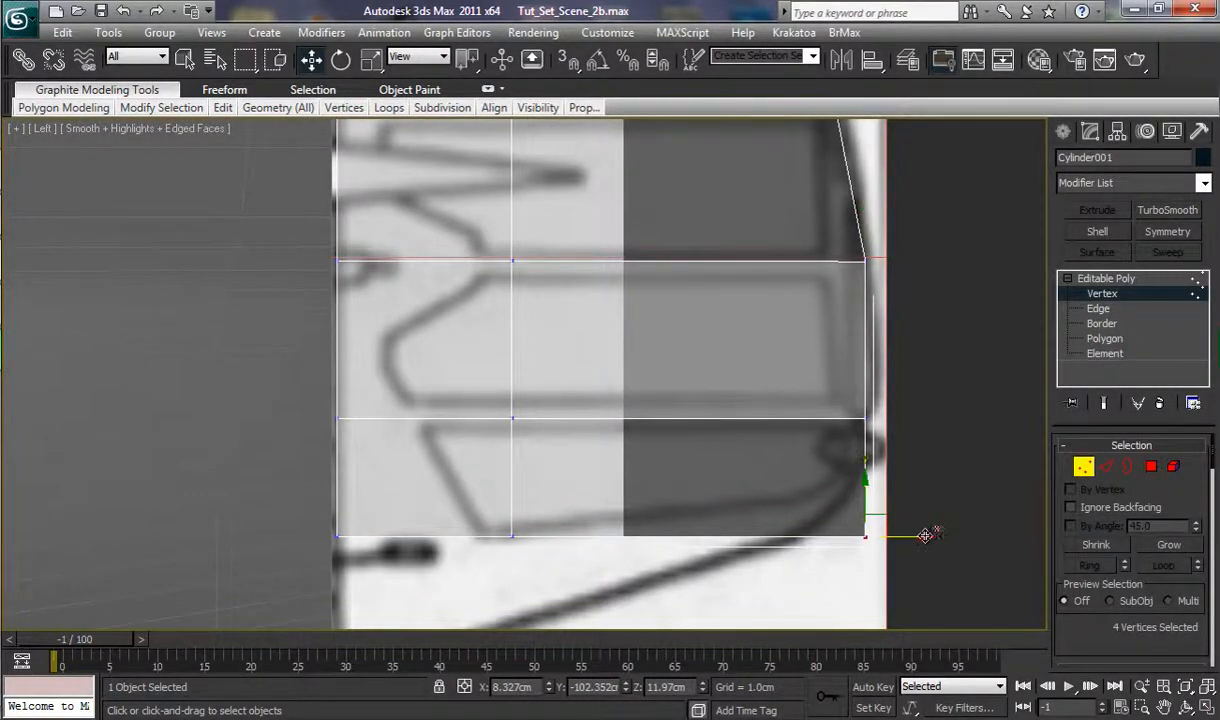
left_click_drag(922, 536, 852, 536)
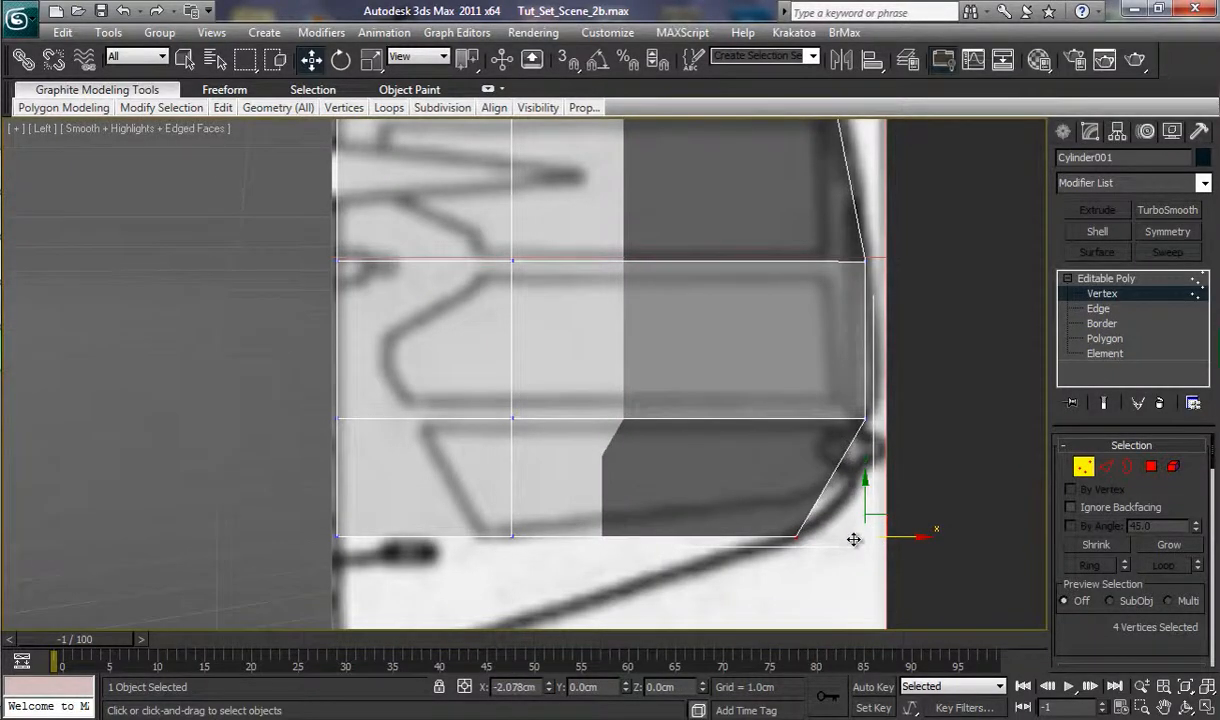
Step: Extend the rudder's seven lower edges down to Z about 7.8 cm, level with the bottom of the fuselage end
middle_click_drag(831, 597, 879, 462)
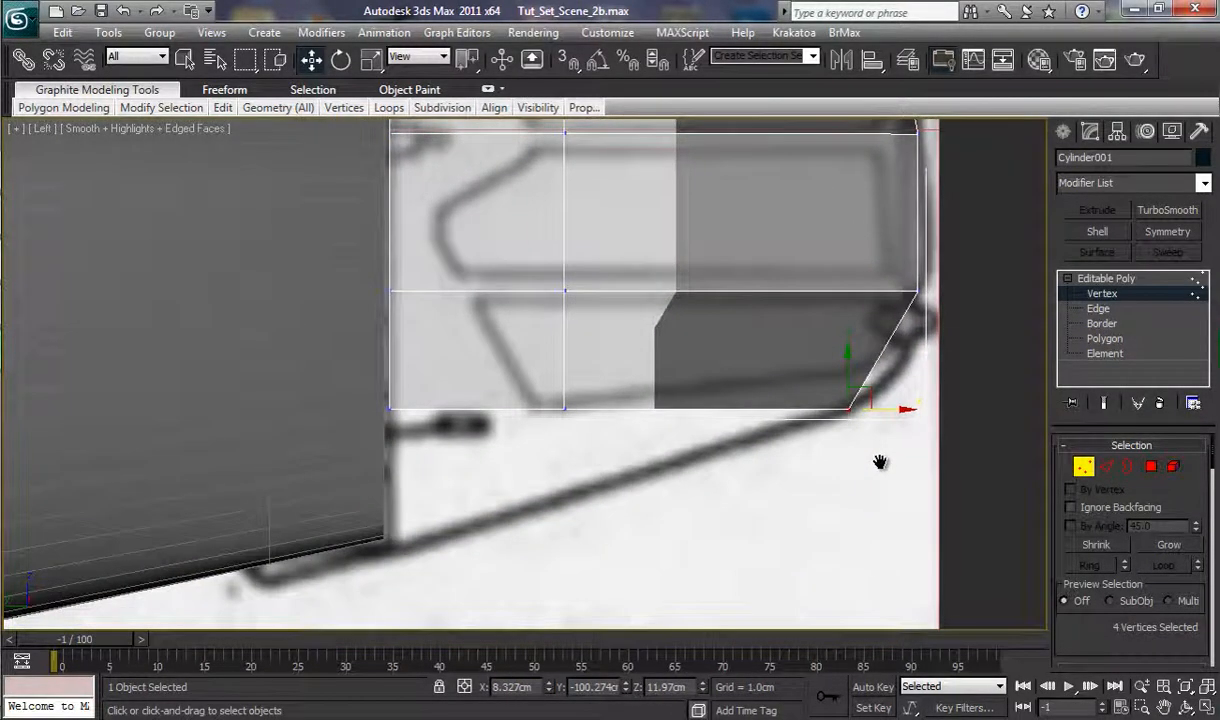
left_click(1099, 311)
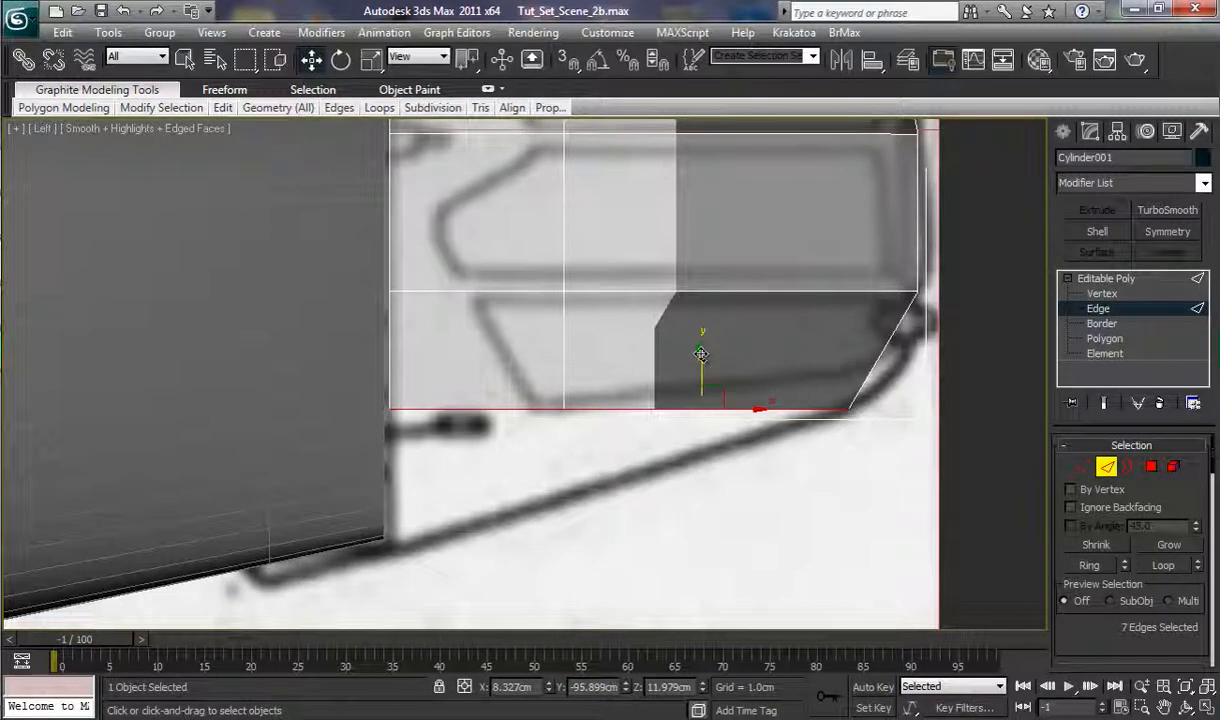
left_click_drag(706, 356, 705, 498, "shift")
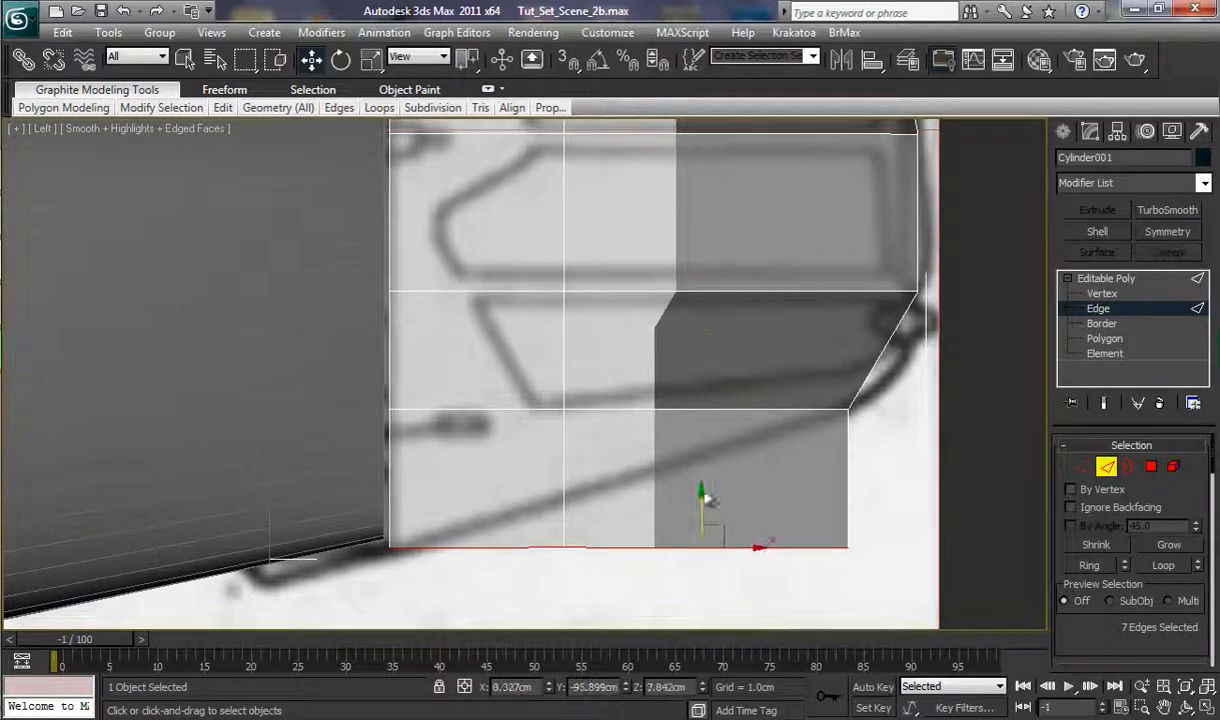
Step: Raise the bottom row's middle vertices to Z about 9.4 cm and move its four rear vertices to about Y -96.5 cm, Z 10.7 cm
left_click(1103, 294)
left_click_drag(555, 572, 573, 440)
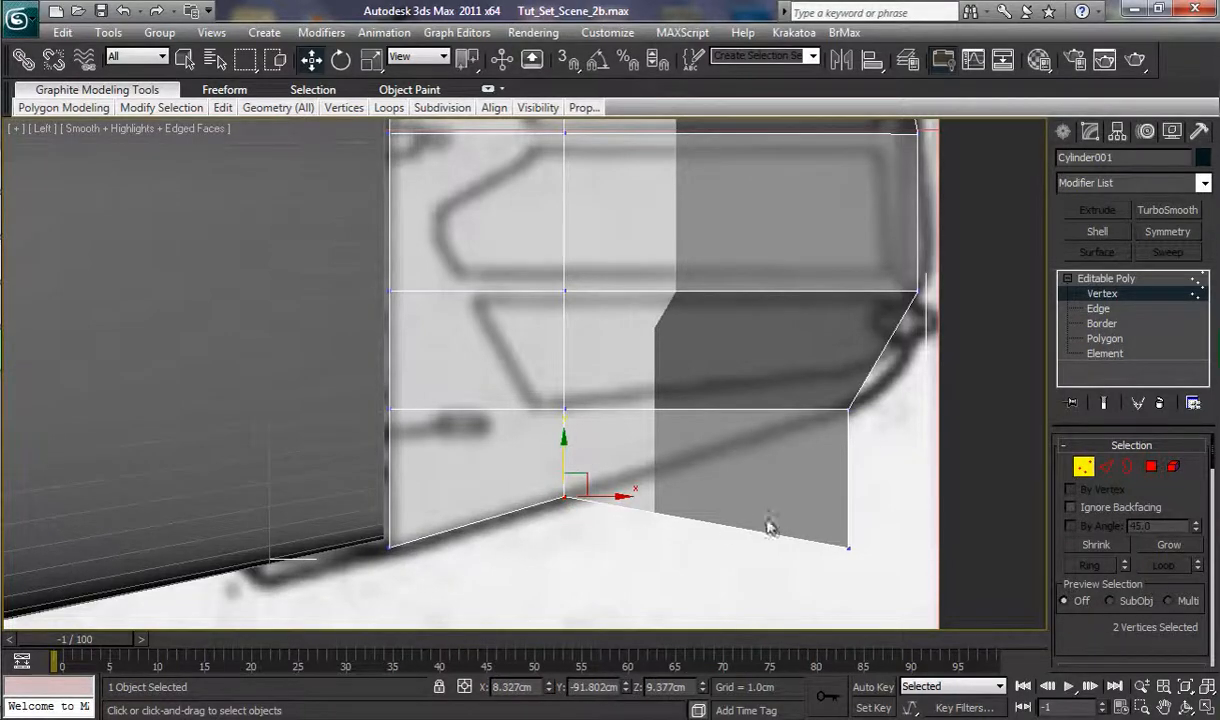
left_click_drag(868, 515, 778, 572)
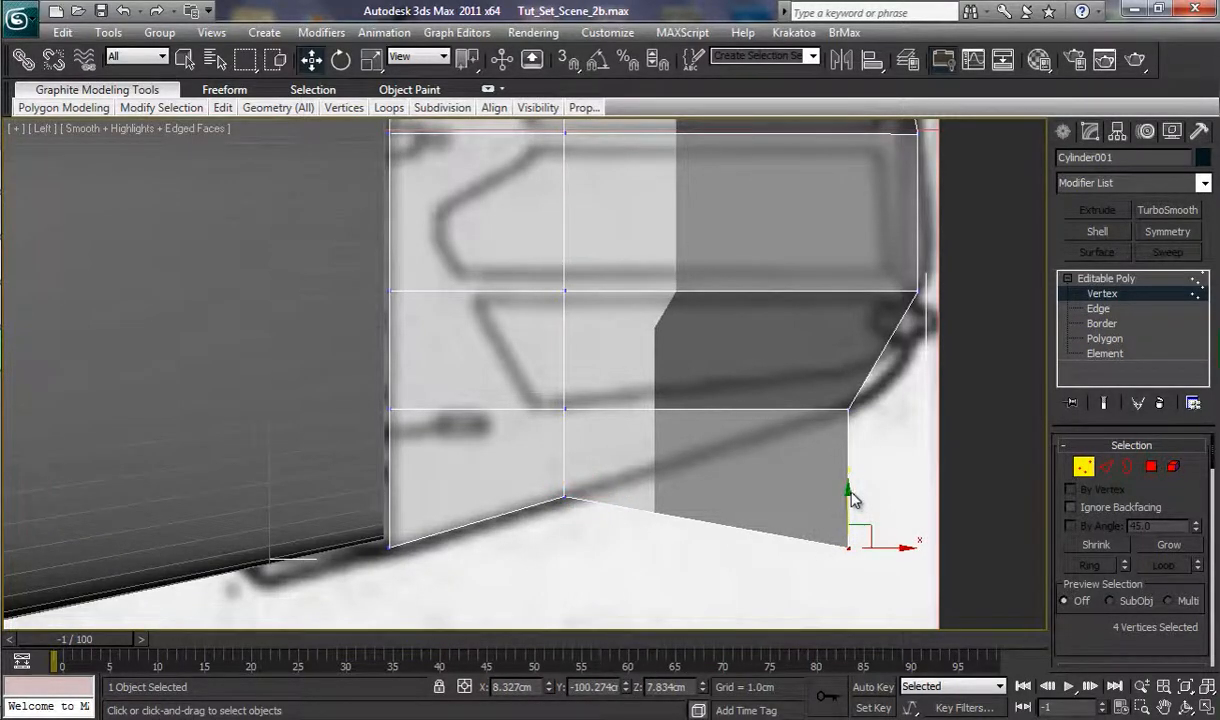
left_click_drag(847, 490, 848, 410)
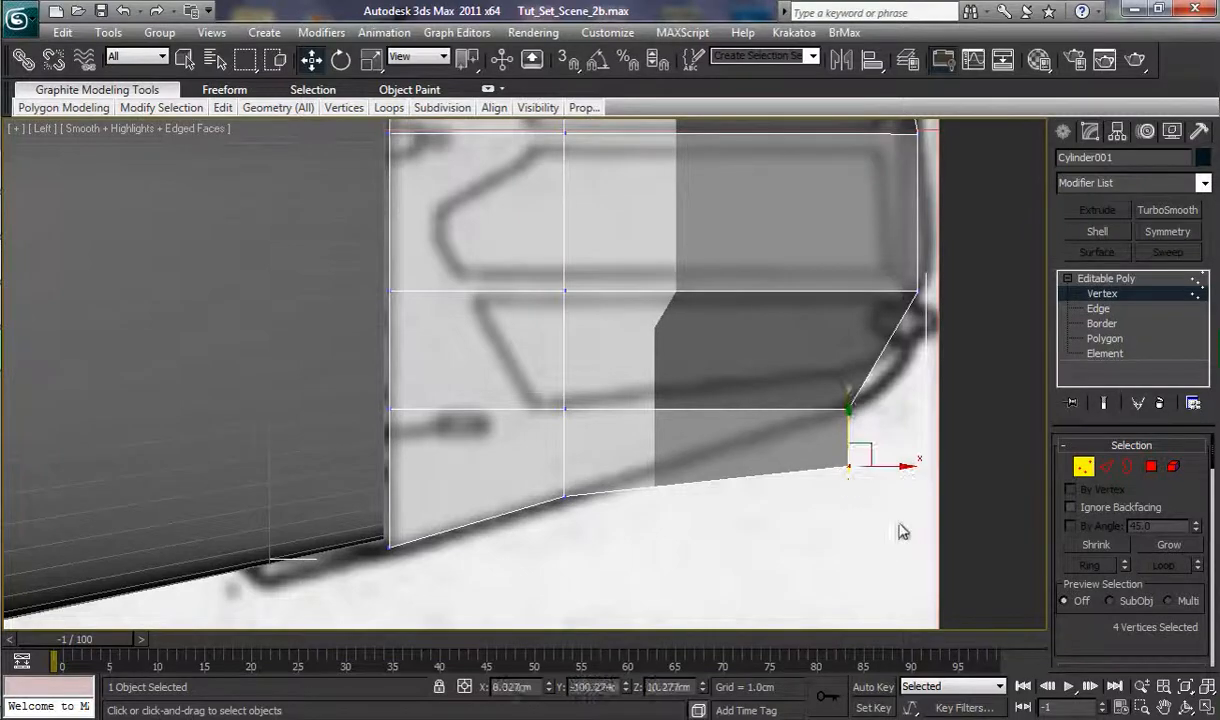
left_click_drag(907, 466, 805, 472)
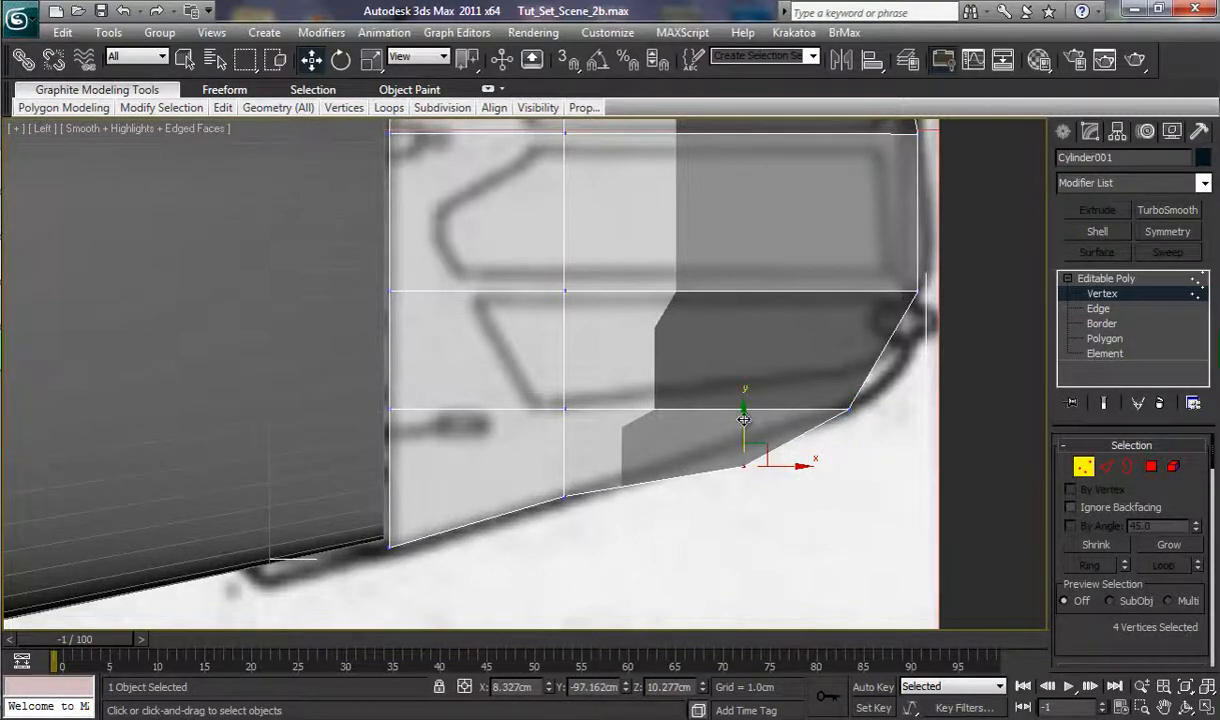
left_click_drag(744, 417, 743, 404)
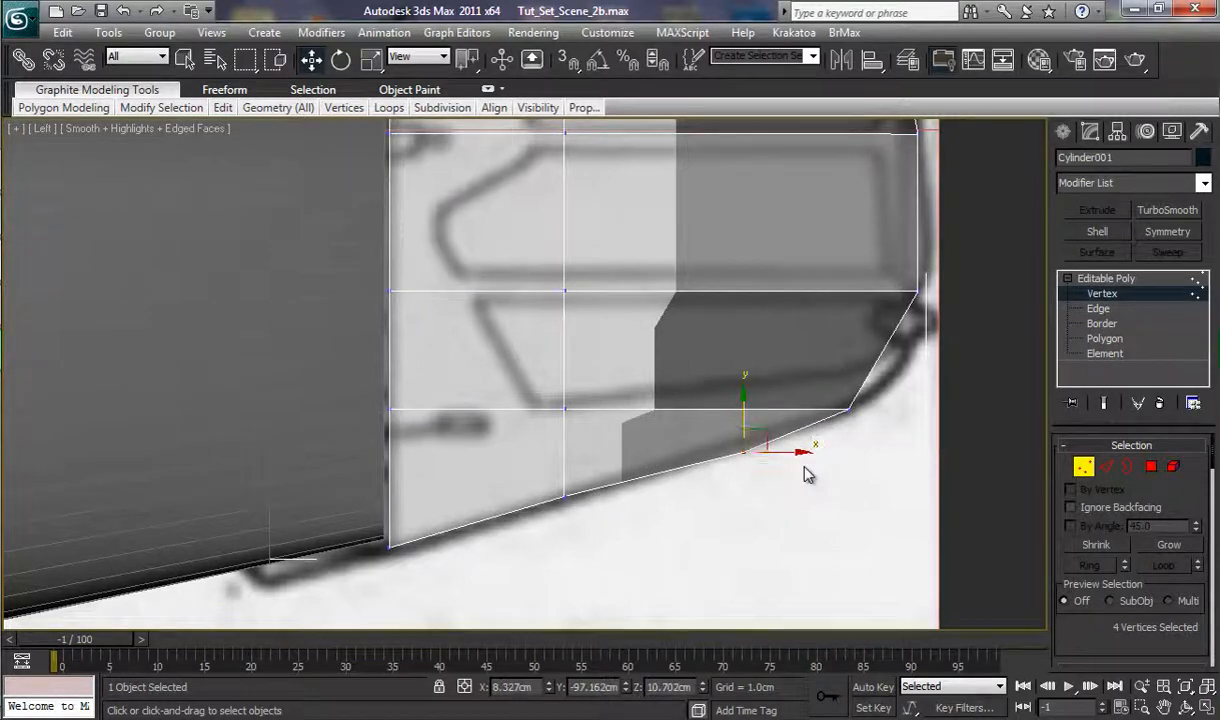
left_click_drag(801, 452, 777, 453)
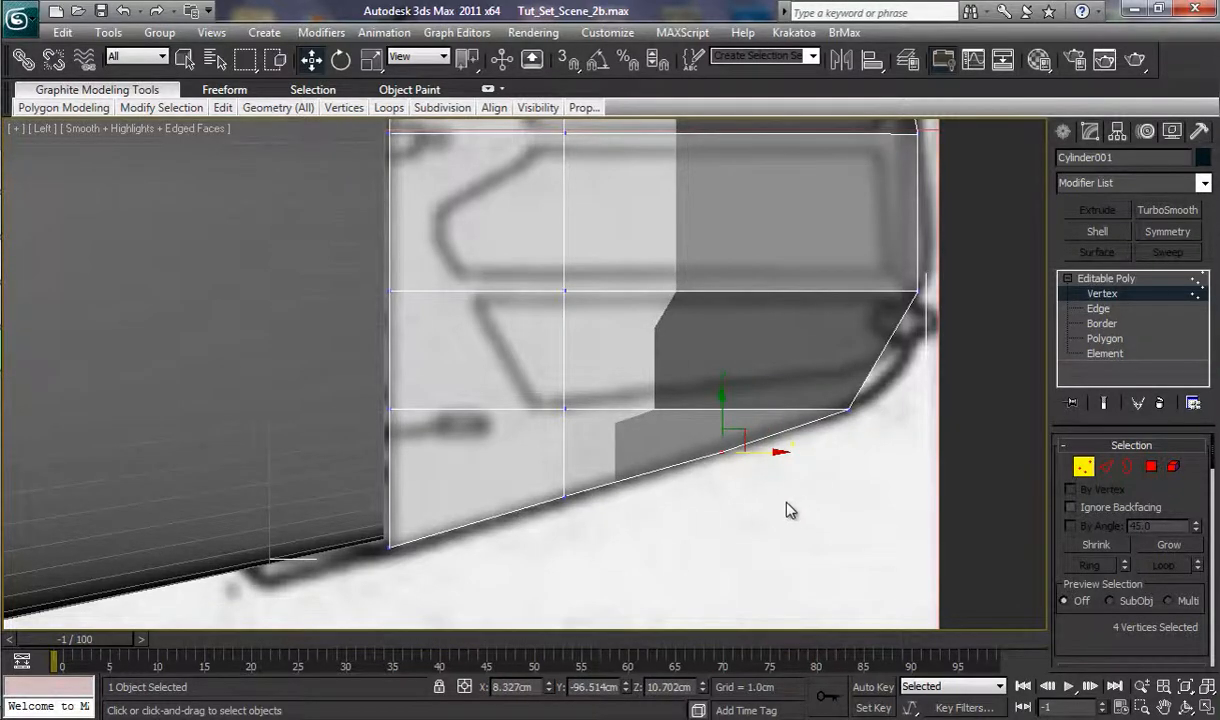
Step: Move the rear vertices above the bottom row up and back onto the curve, and the bottom rear vertices to about Y -100 cm, Z 11.9 cm
left_click_drag(870, 437, 869, 436)
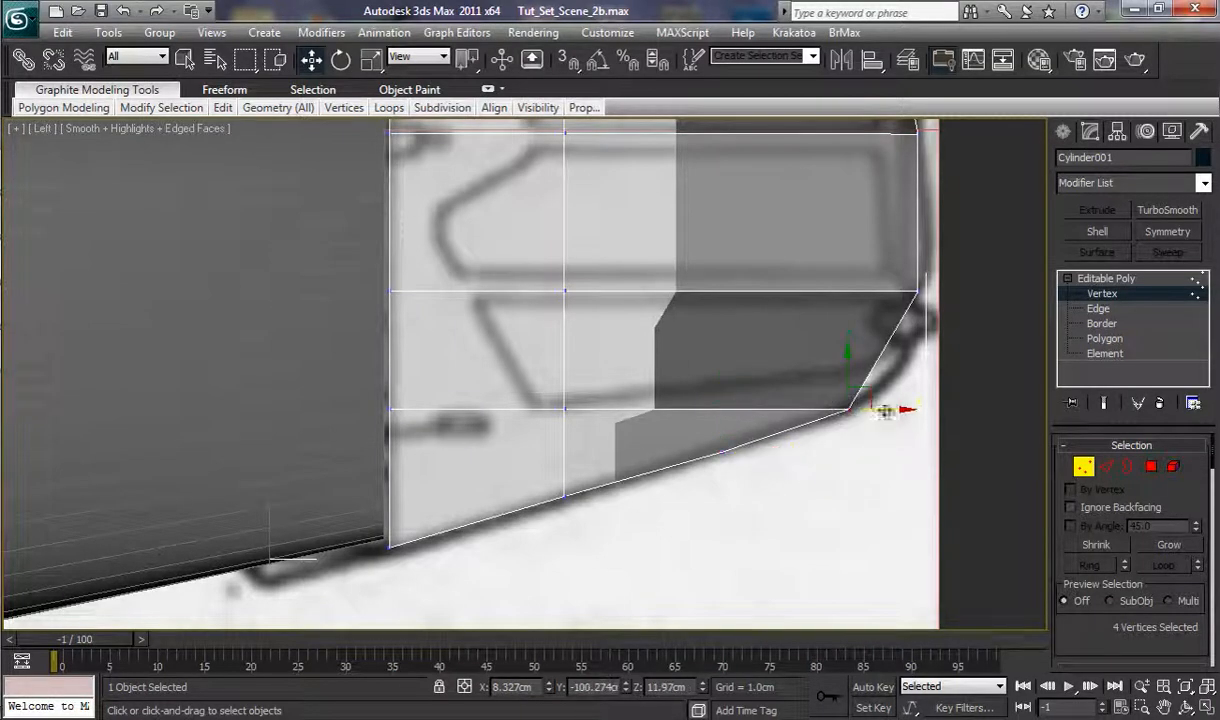
left_click_drag(868, 390, 915, 356)
mouse_move(700, 436)
left_mouse_down()
mouse_move(734, 474)
mouse_move(765, 428)
mouse_move(815, 395)
mouse_move(858, 400)
left_mouse_up()
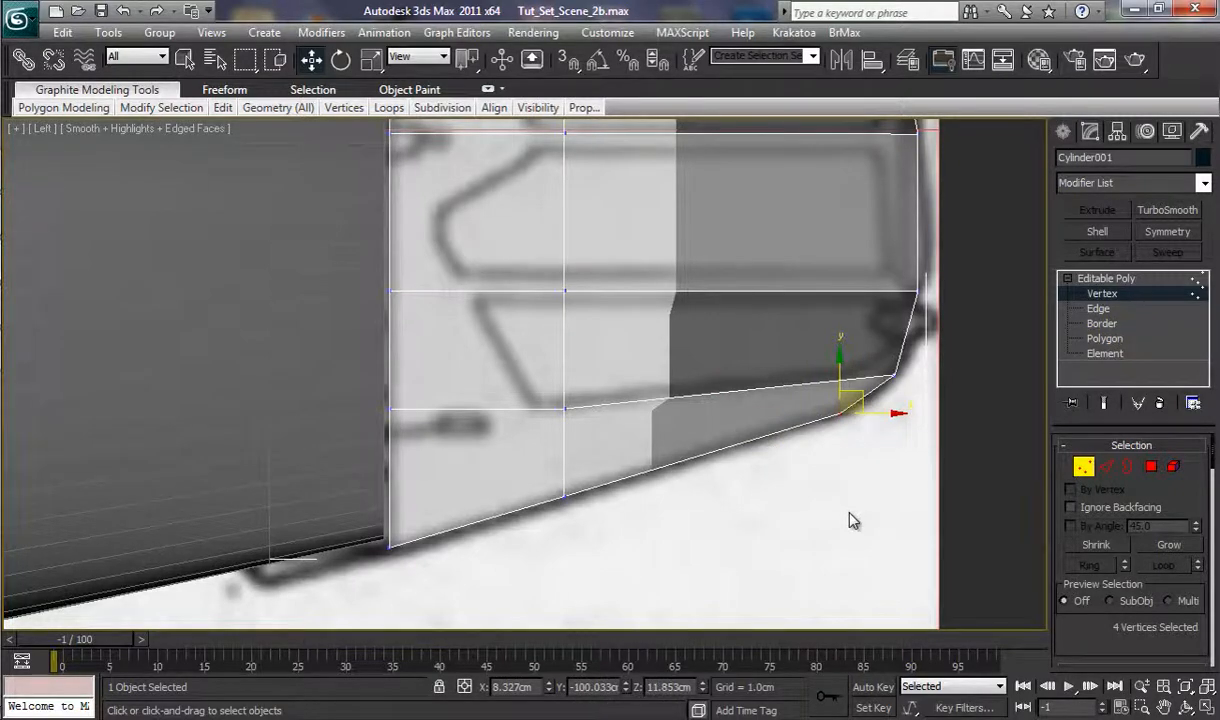